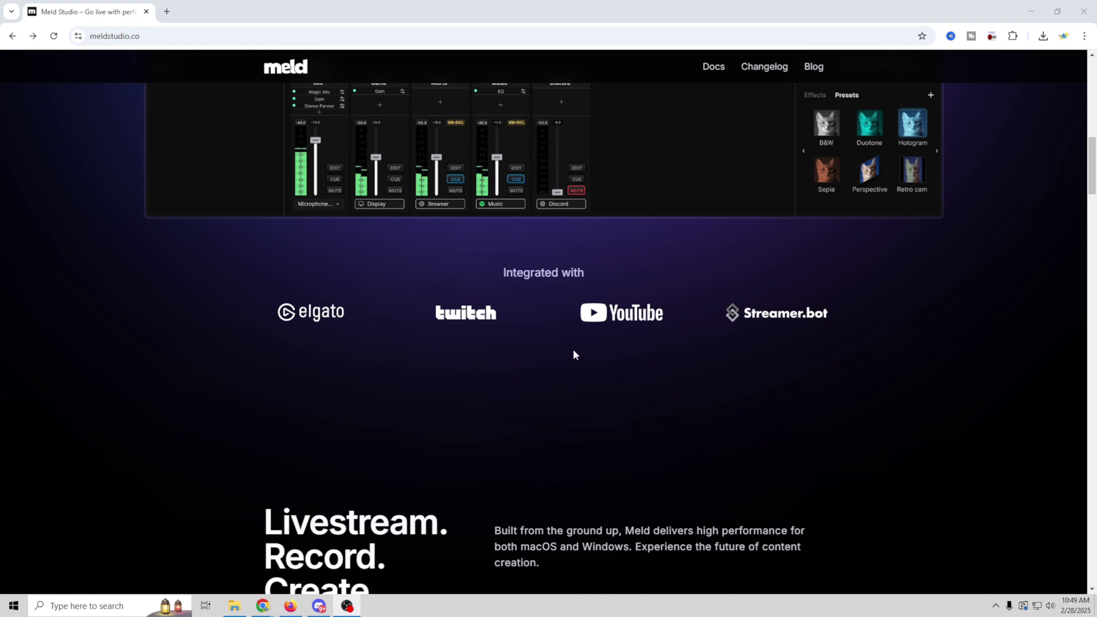
- Look through the Meld Studio homepage, covering its integrations, multistreaming and scene design sections
scroll(495, 340, down, 2)
scroll(495, 340, up, 3)
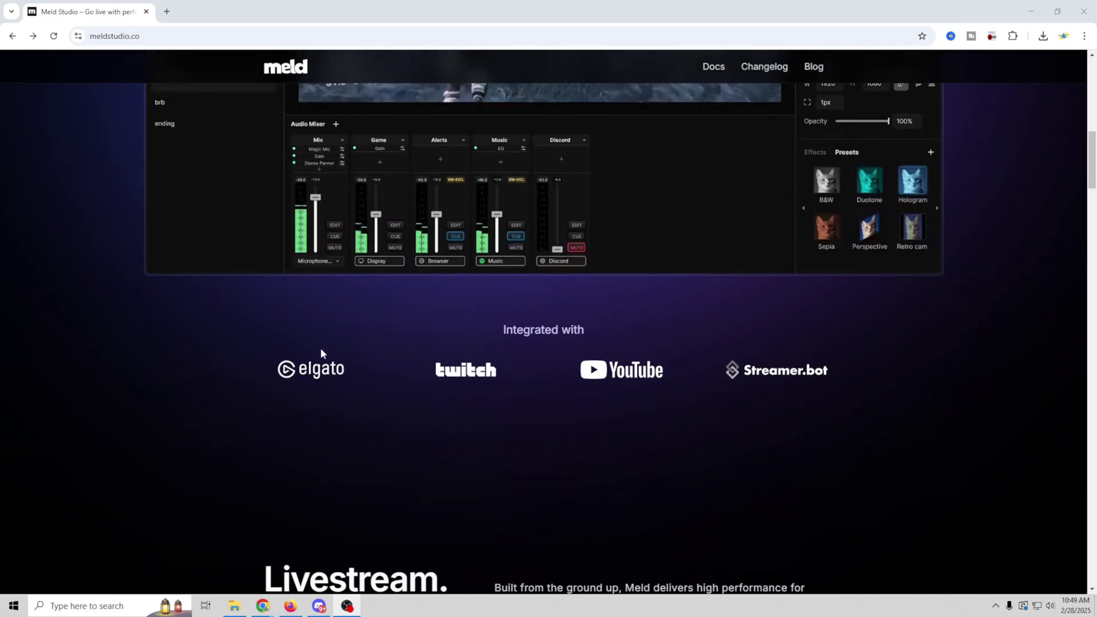
scroll(404, 382, down, 10)
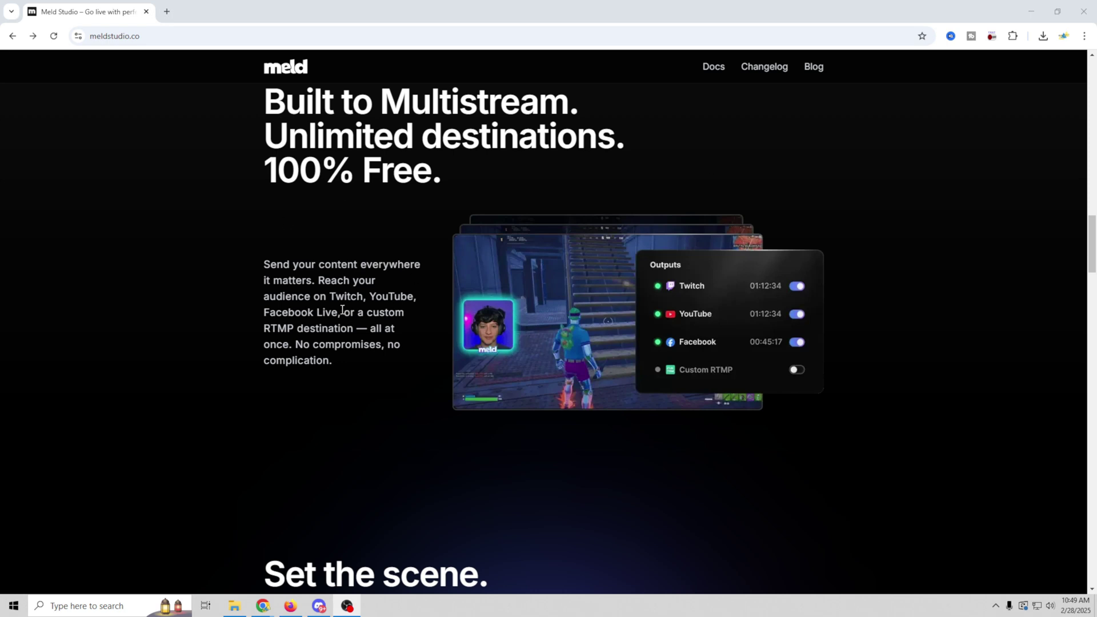
scroll(334, 311, down, 4)
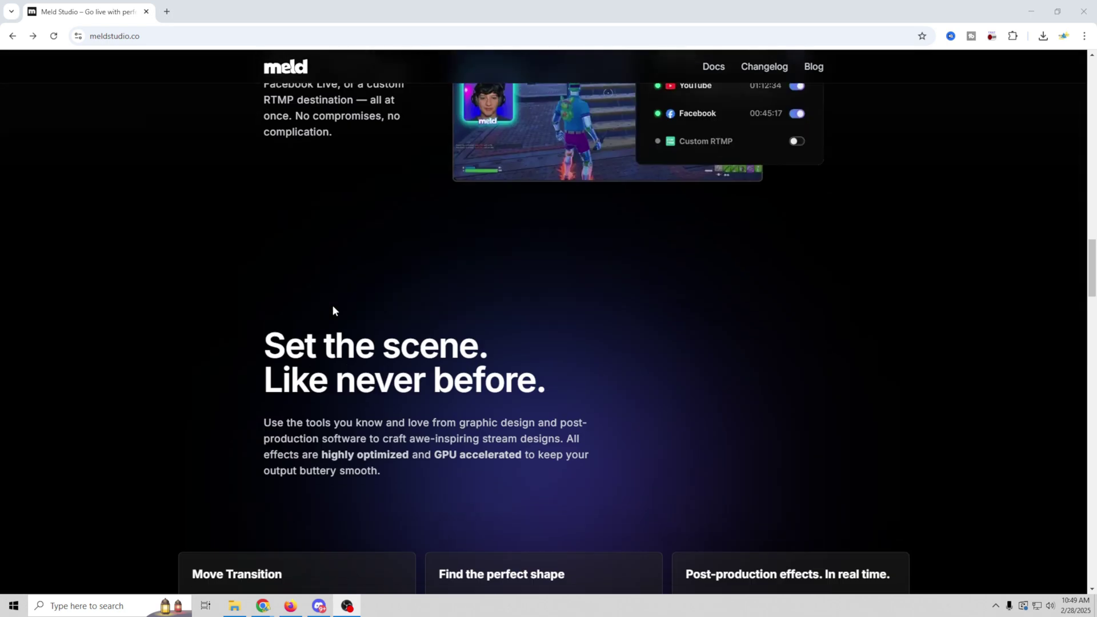
scroll(333, 309, up, 19)
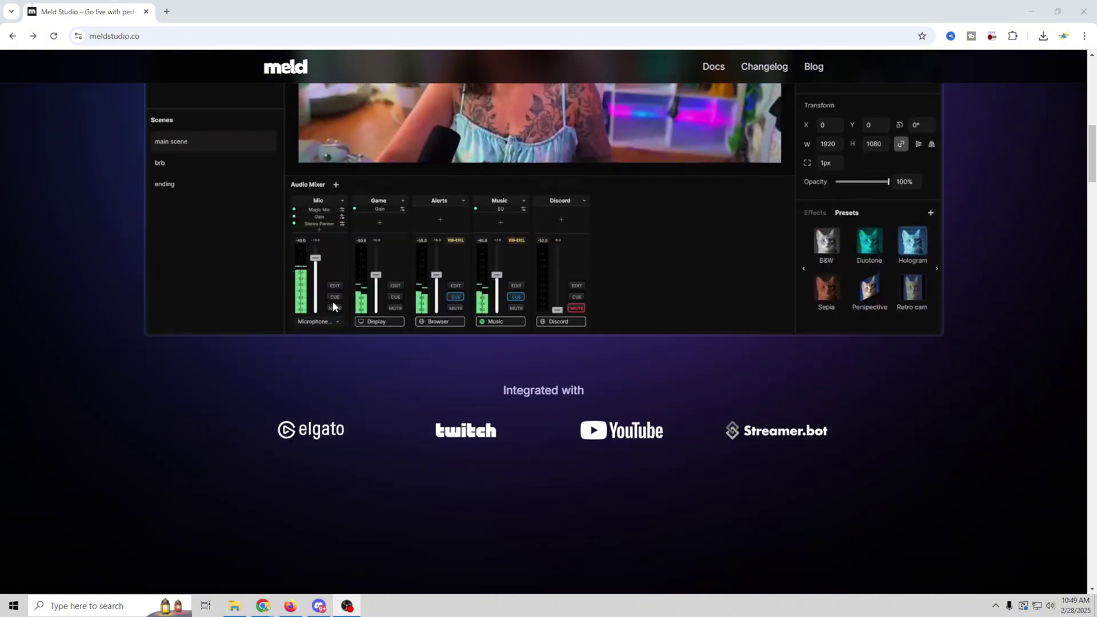
scroll(332, 301, up, 10)
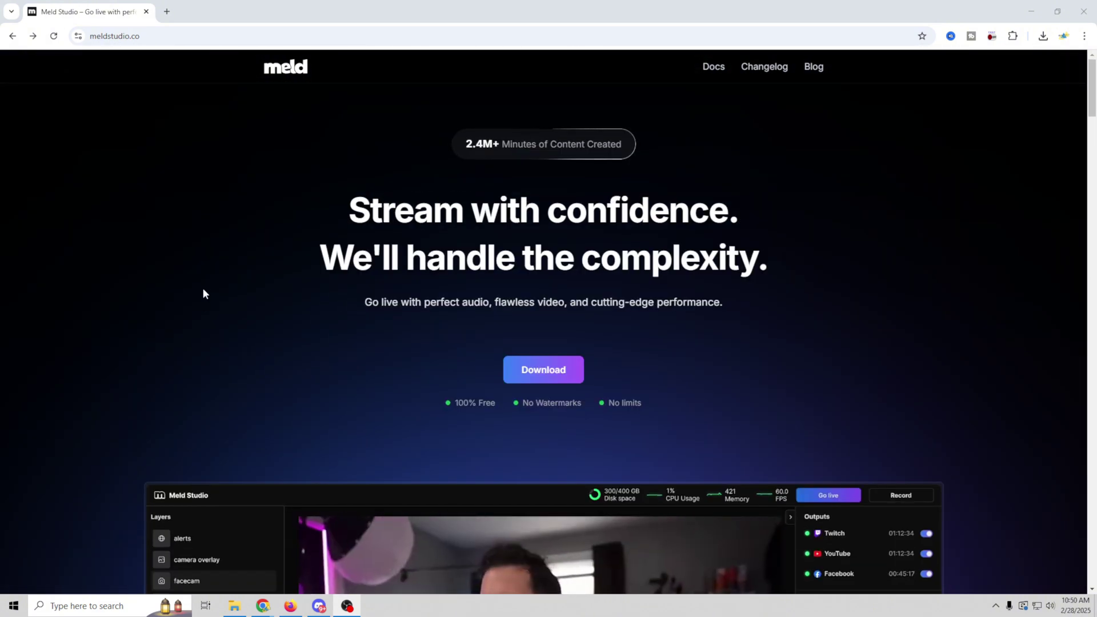
- Open the Meld Studio download page and download the Windows installer
click(546, 370)
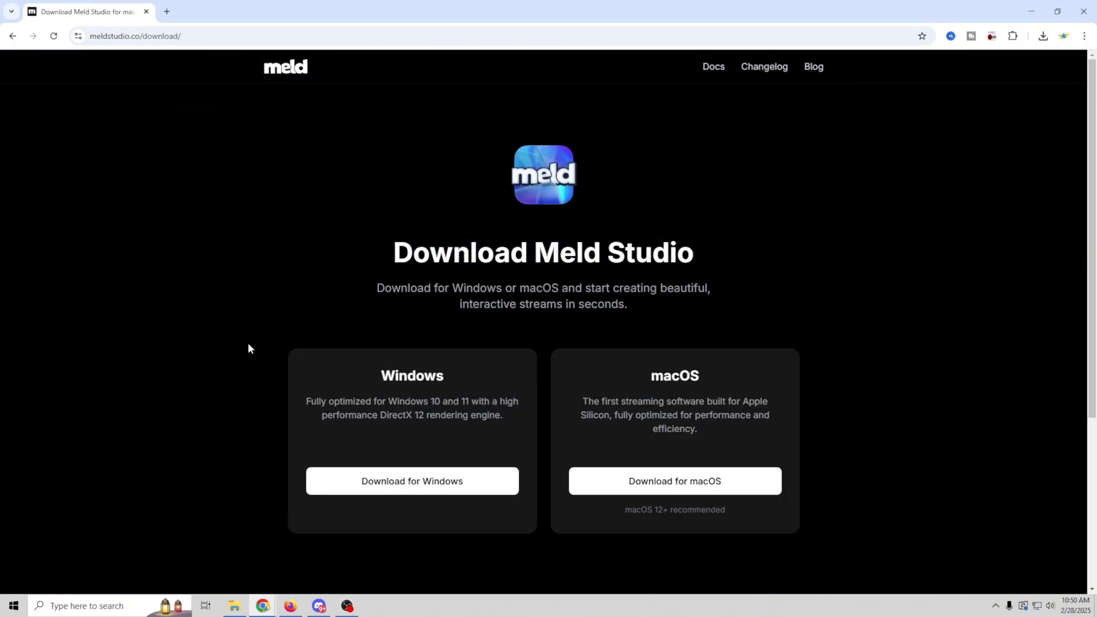
scroll(248, 346, down, 3)
scroll(710, 256, up, 2)
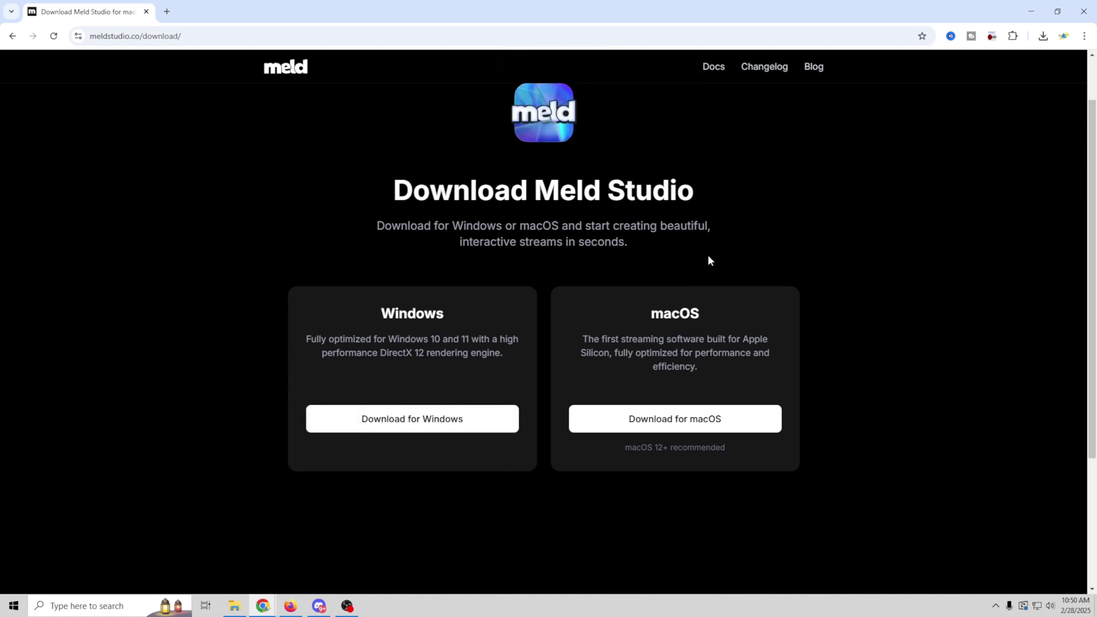
click(416, 424)
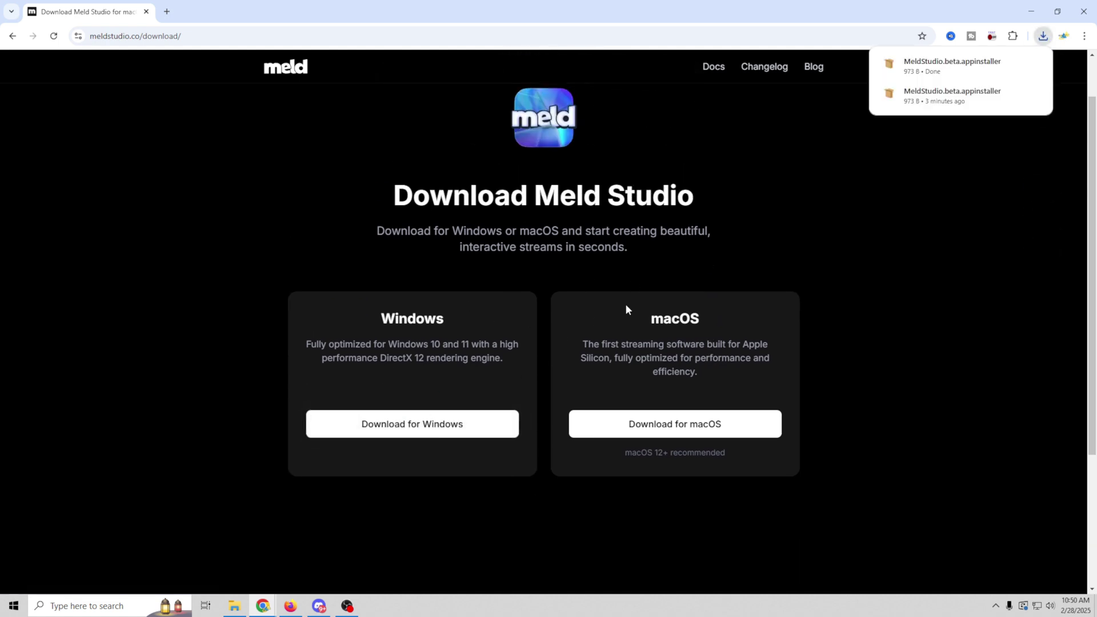
- Run MeldStudio.beta.appinstaller from the Downloads folder, install Meld Studio and dismiss its welcome screen
click(235, 606)
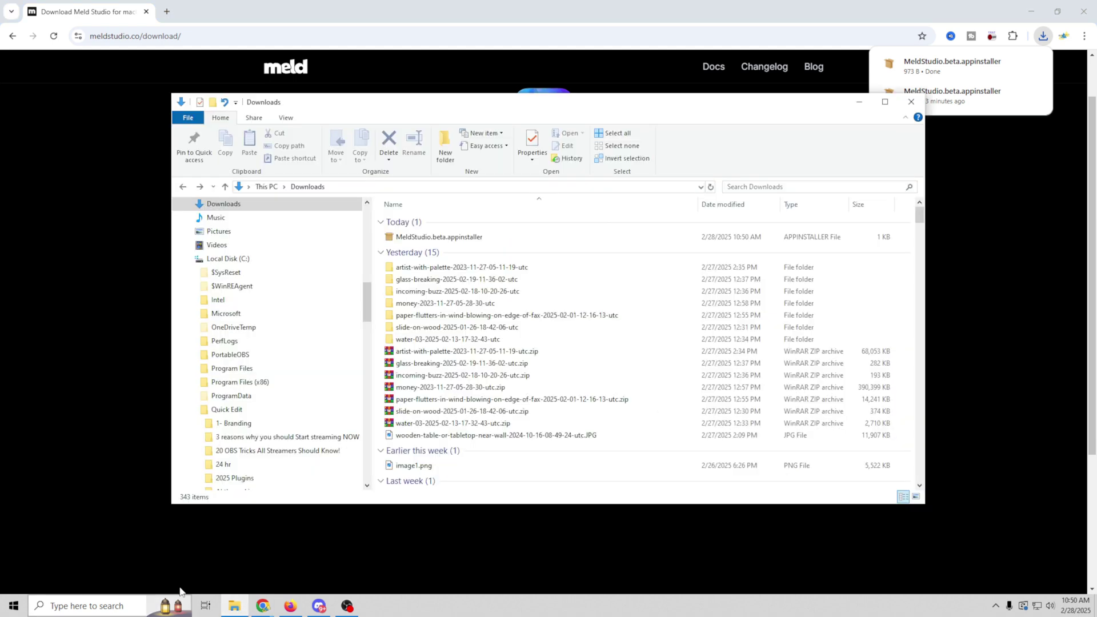
double_click(454, 239)
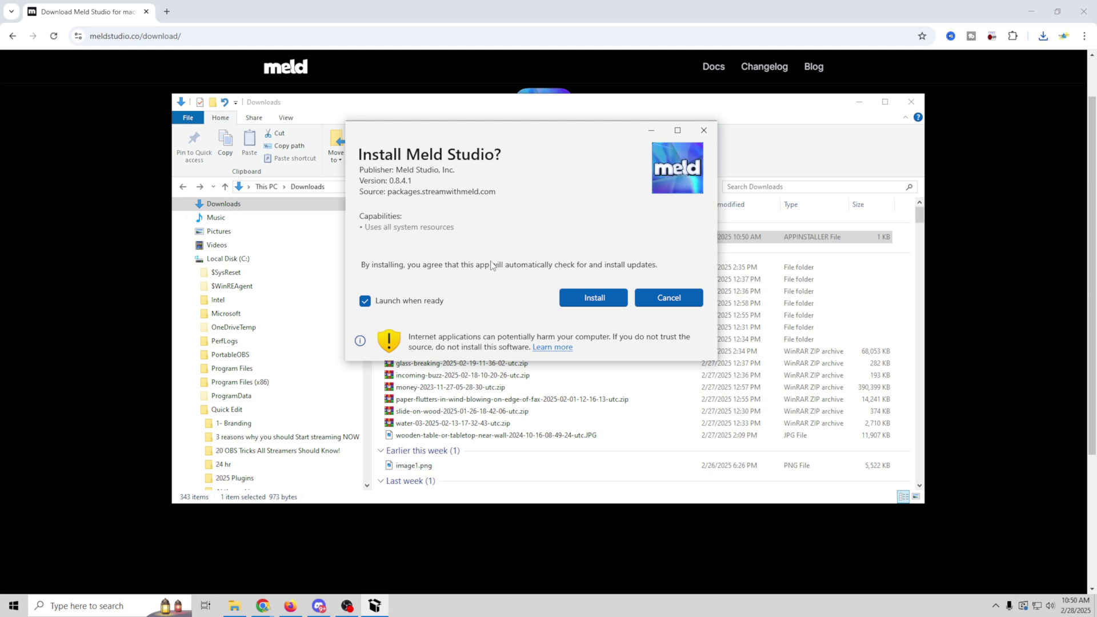
click(598, 303)
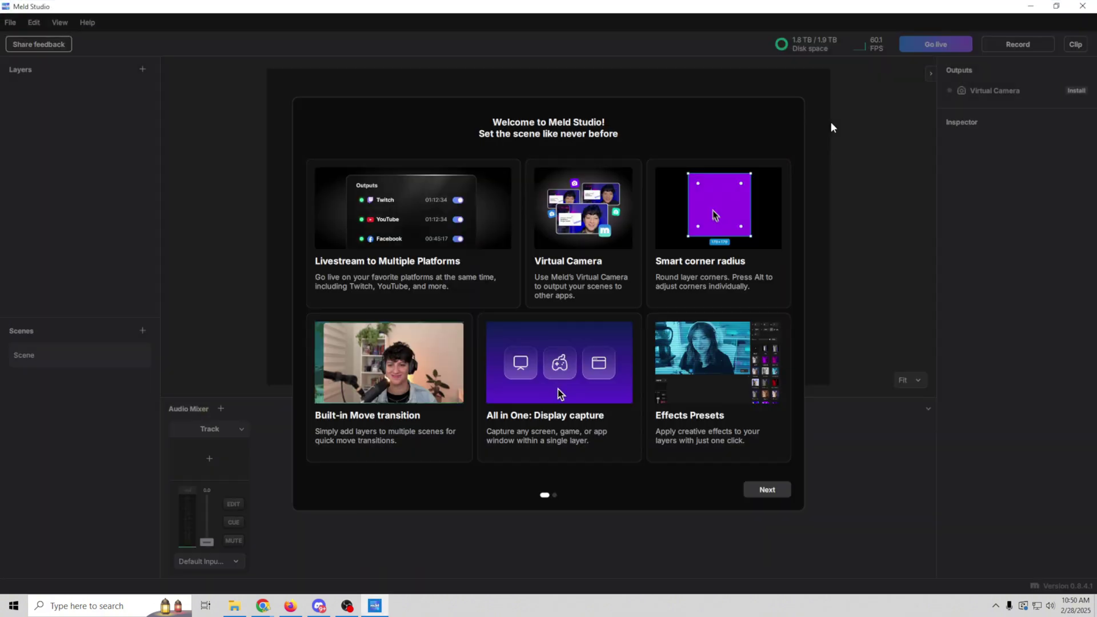
key(Escape)
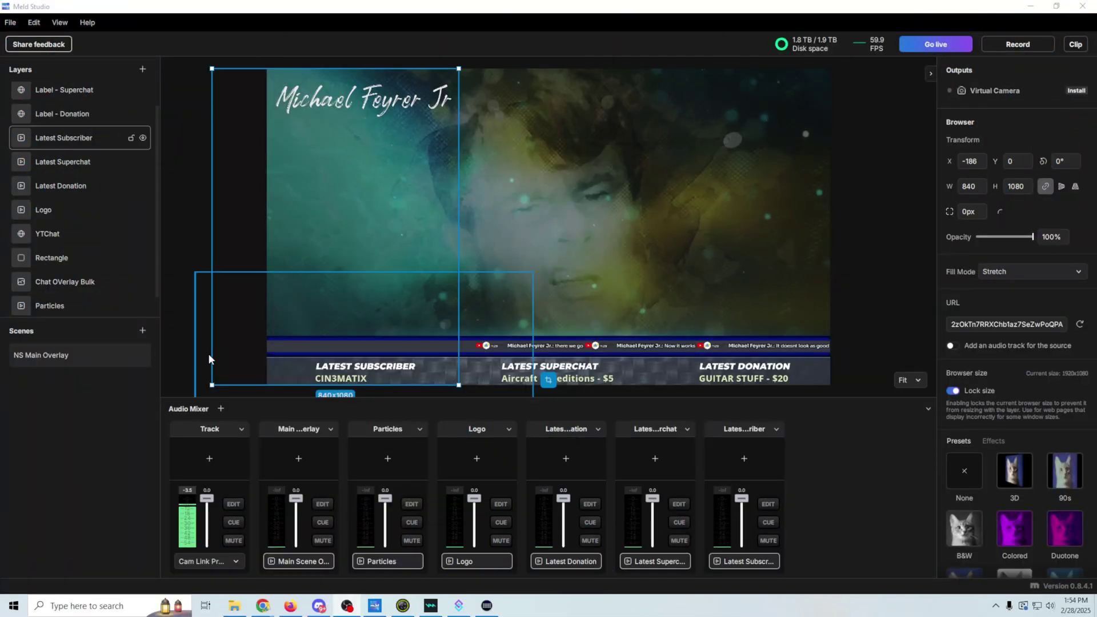
- Select the YTChat browser layer that forms the scrolling chat bar in the NS Main Overlay scene
click(200, 218)
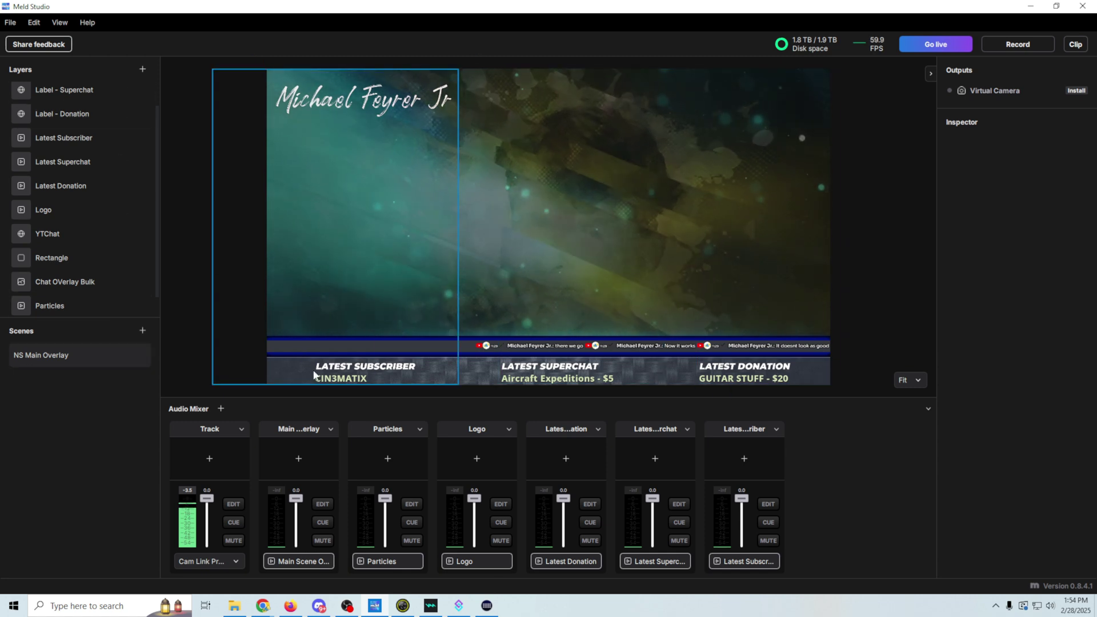
click(755, 346)
click(519, 346)
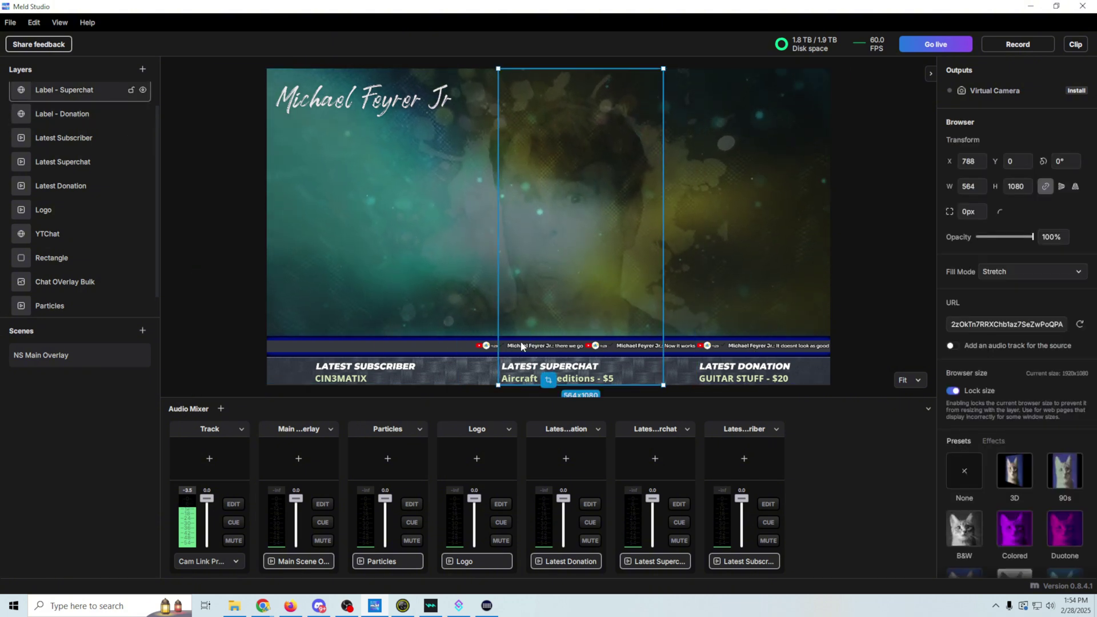
click(472, 348)
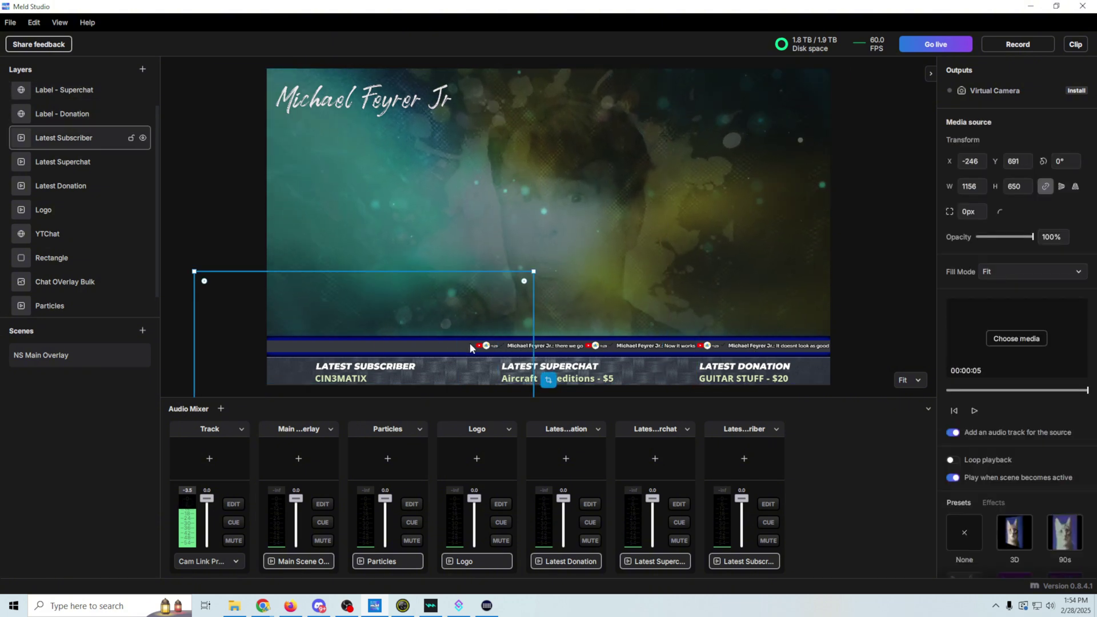
click(503, 346)
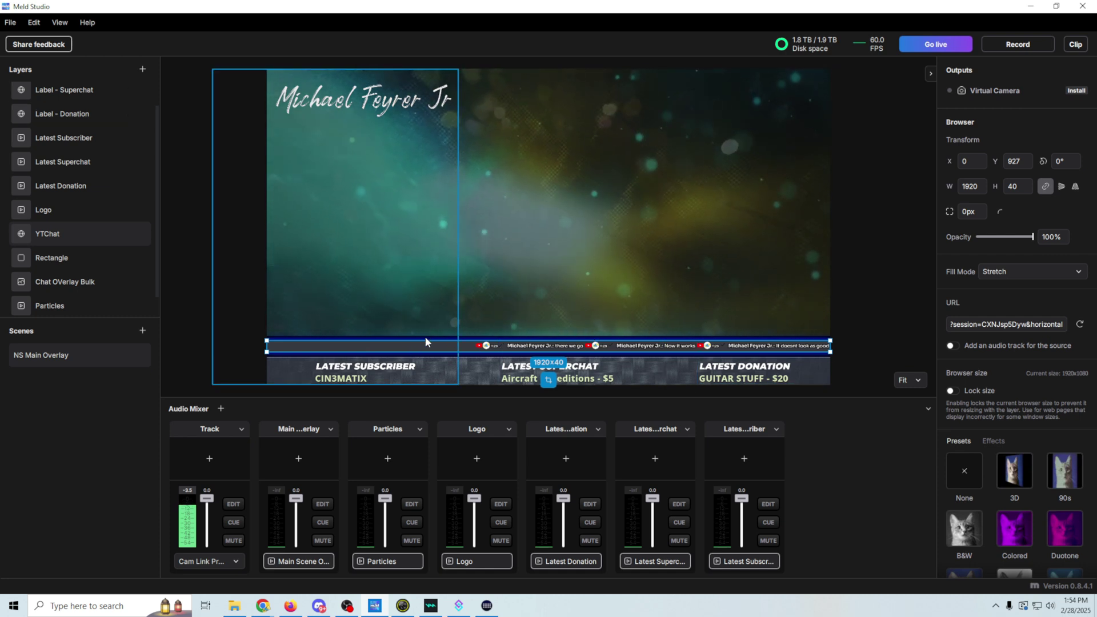
- Examine the presets offered for the YTChat layer and show its effects
scroll(989, 500, down, 2)
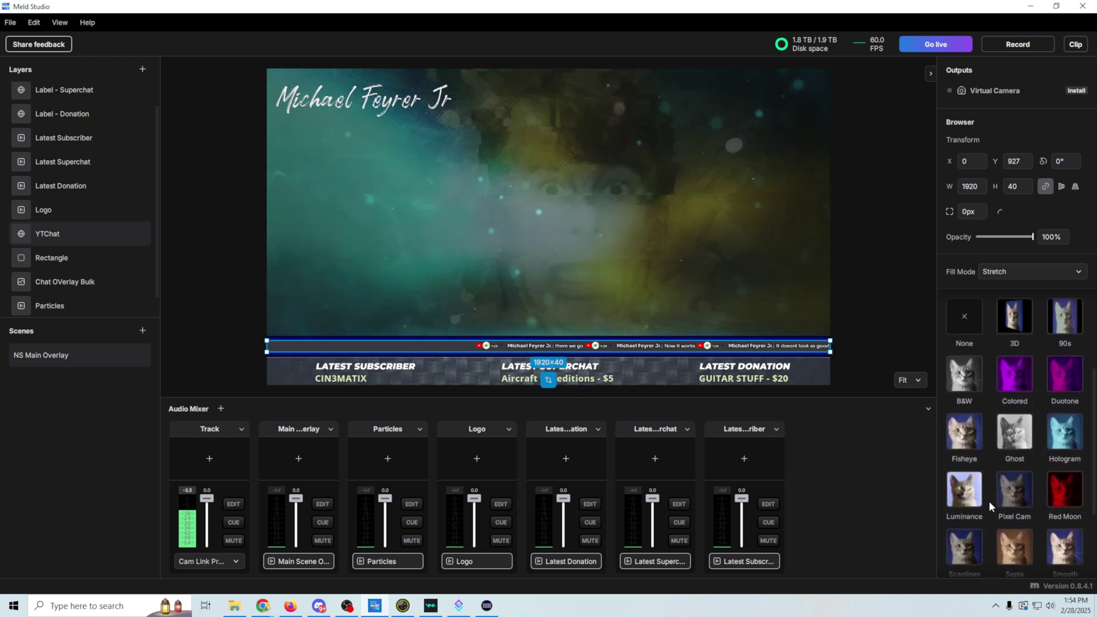
scroll(989, 500, up, 2)
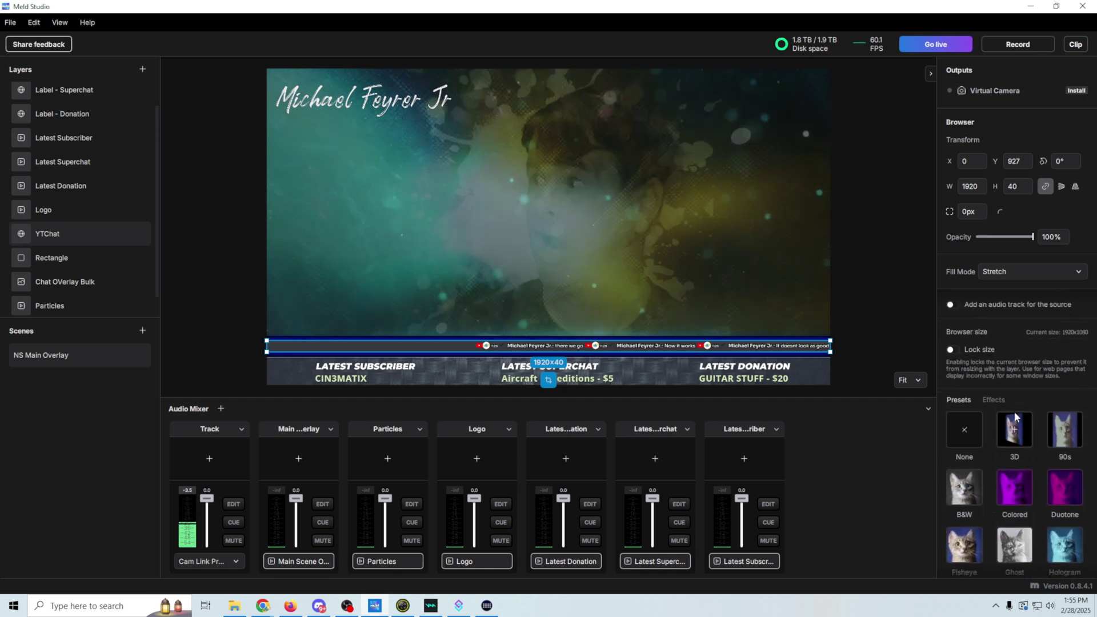
click(998, 403)
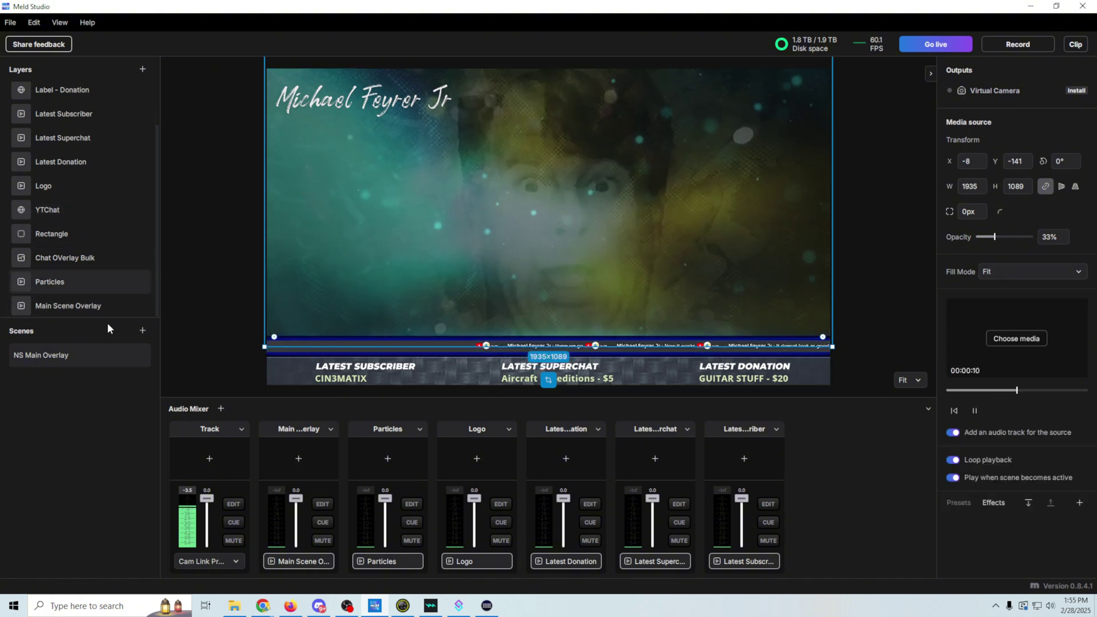
- Select the Main Scene Overlay layer, hide the Particles layer above it to compare, and show Particles again
click(64, 307)
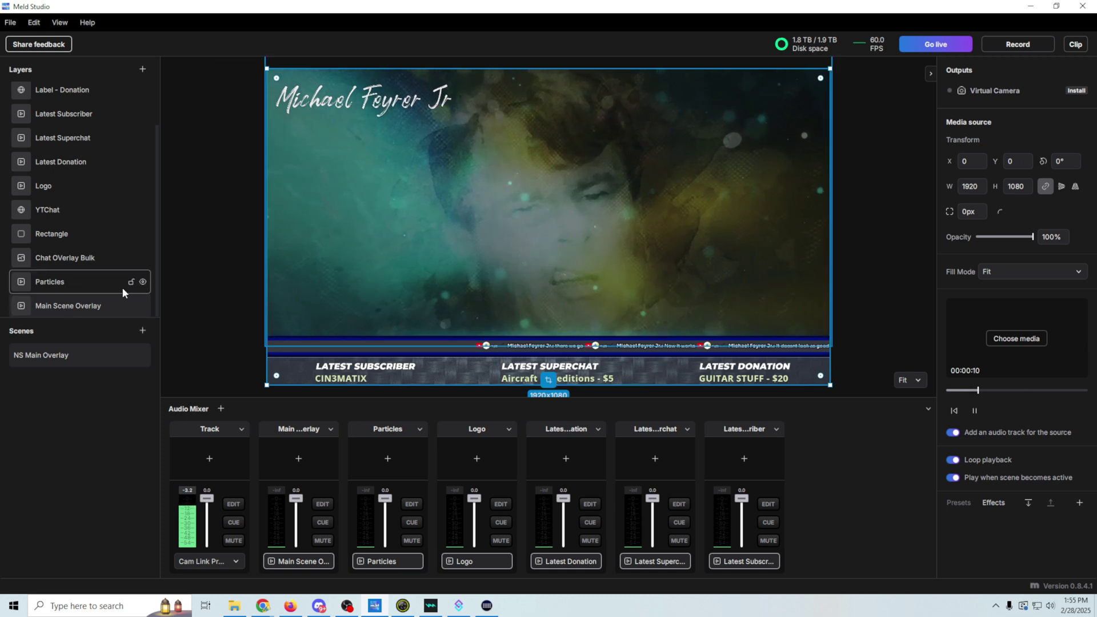
click(143, 283)
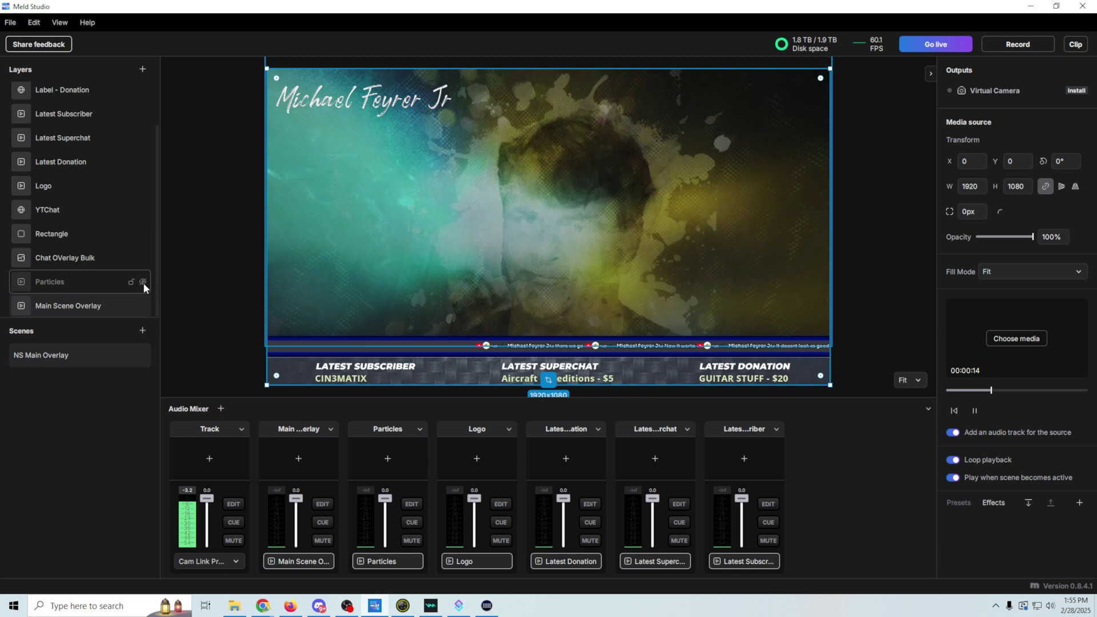
click(143, 282)
- Try the Particles layer at nearly full opacity, then set its opacity to 35%
click(70, 281)
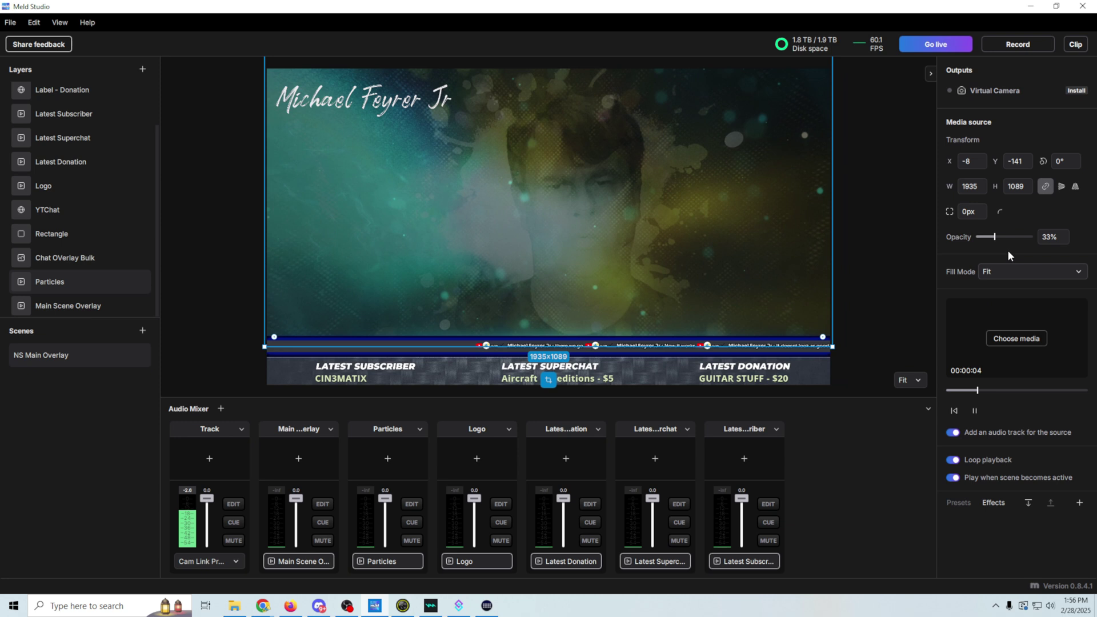
drag(993, 237, 1033, 237)
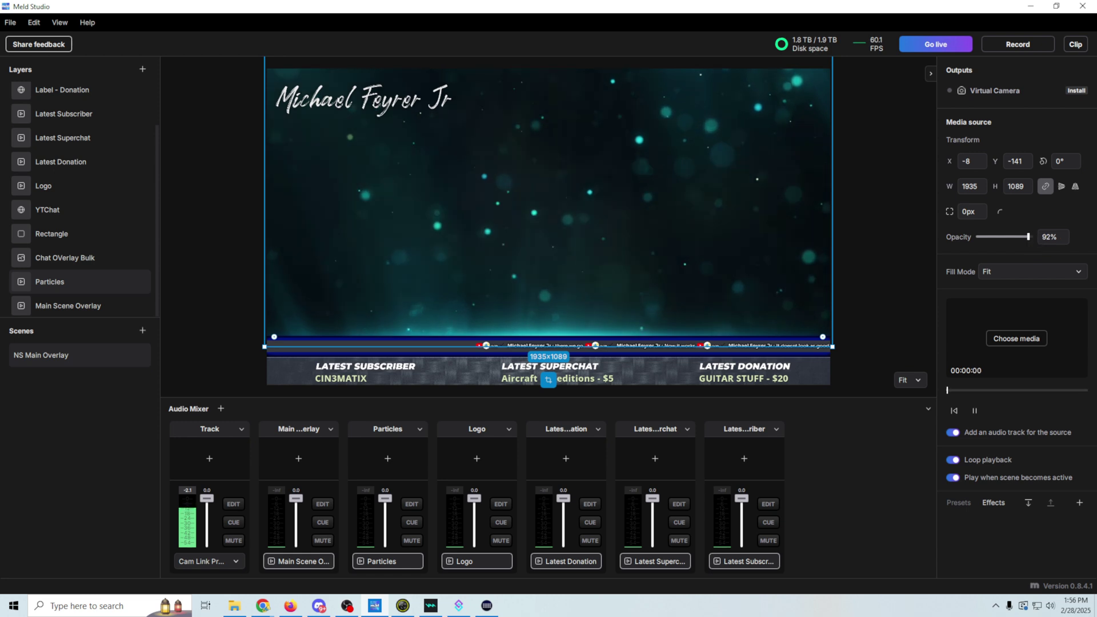
drag(1034, 238, 995, 237)
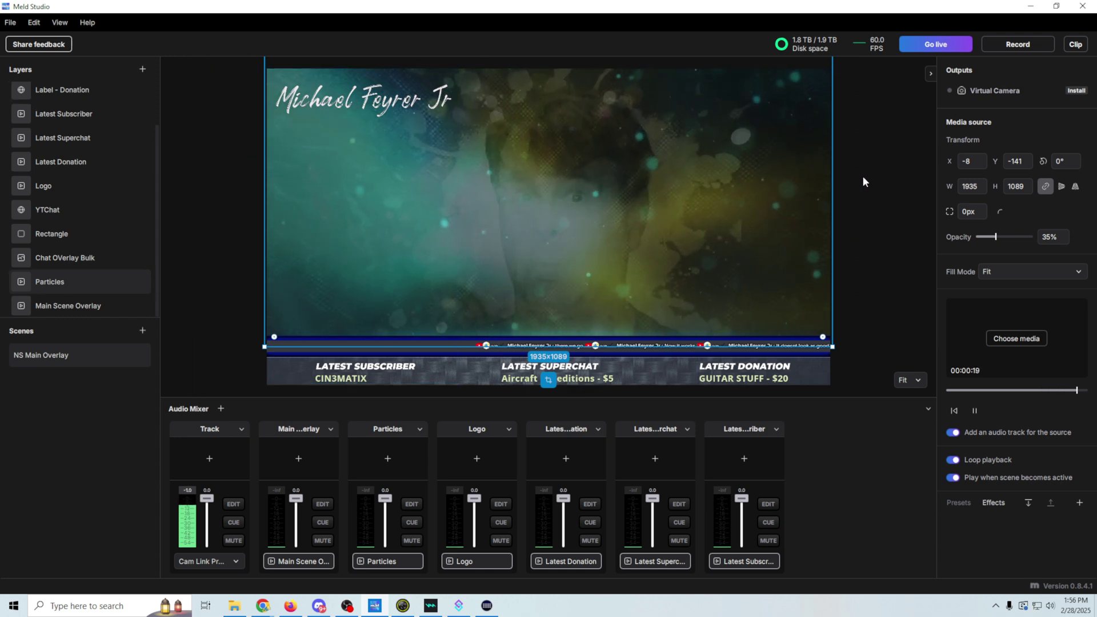
- Add a new scene named NS Main Camera
click(138, 331)
double_click(20, 382)
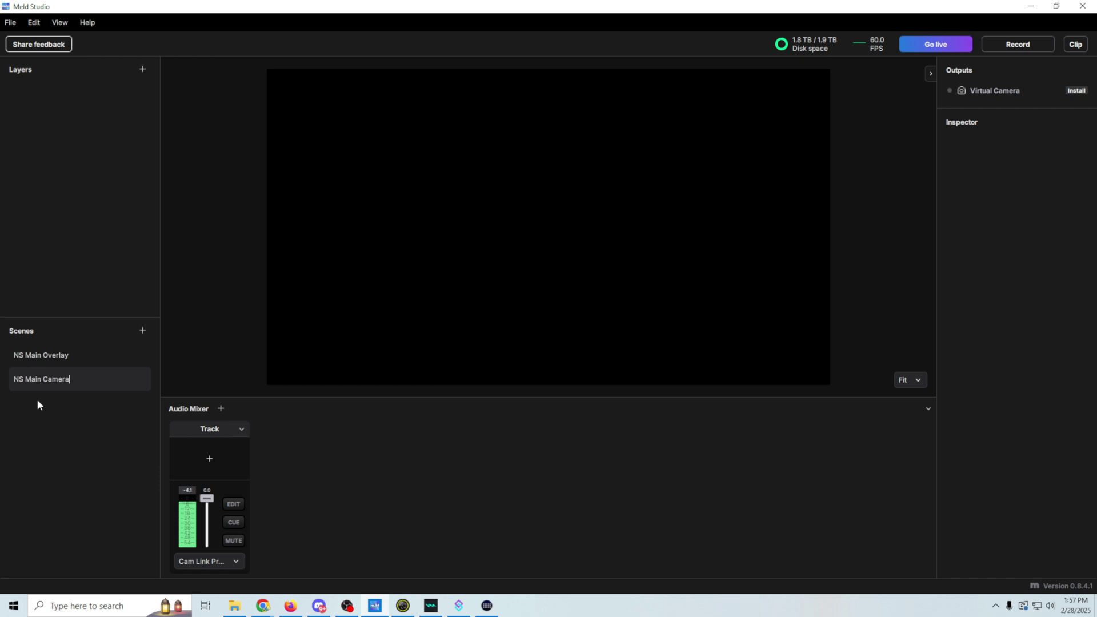
click(59, 384)
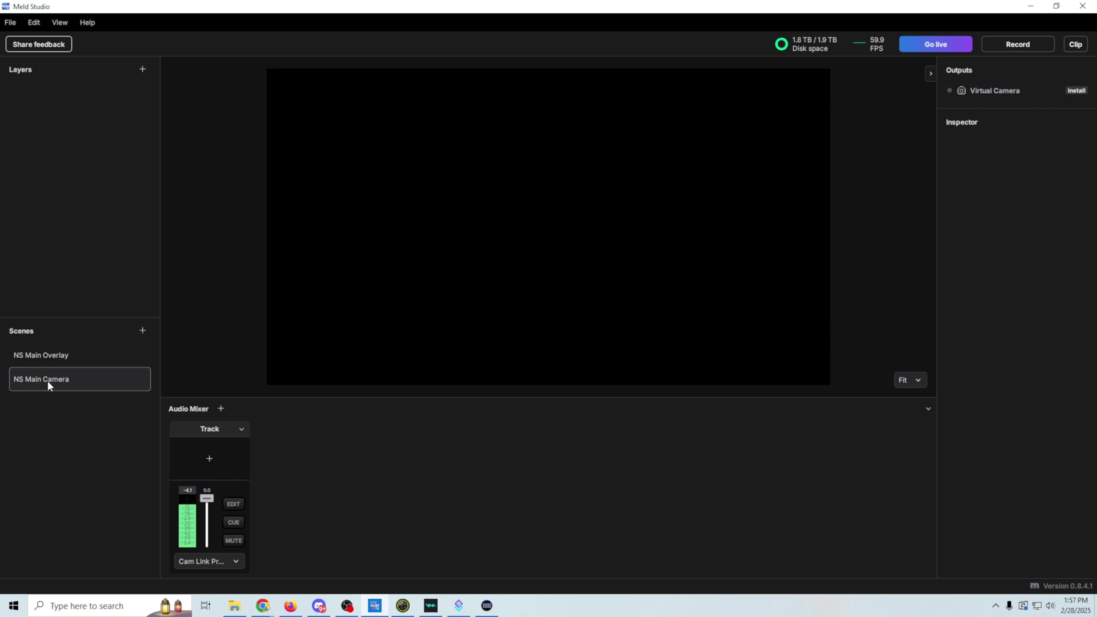
- Return to the NS Main Overlay scene and enlarge the layers area until its whole layer list fits
click(48, 356)
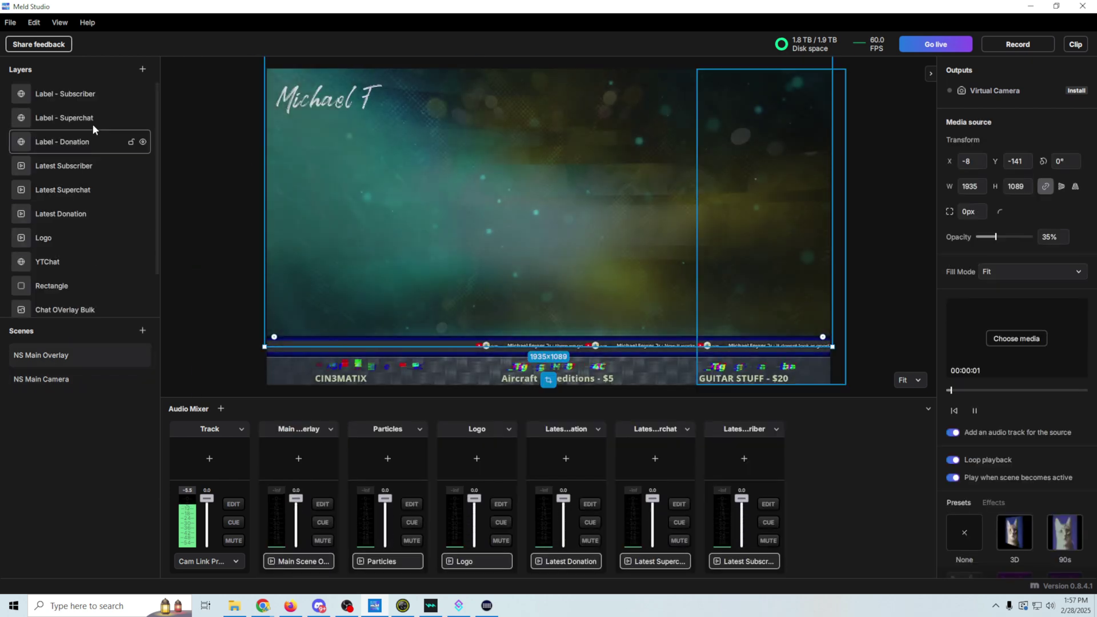
scroll(63, 195, down, 1)
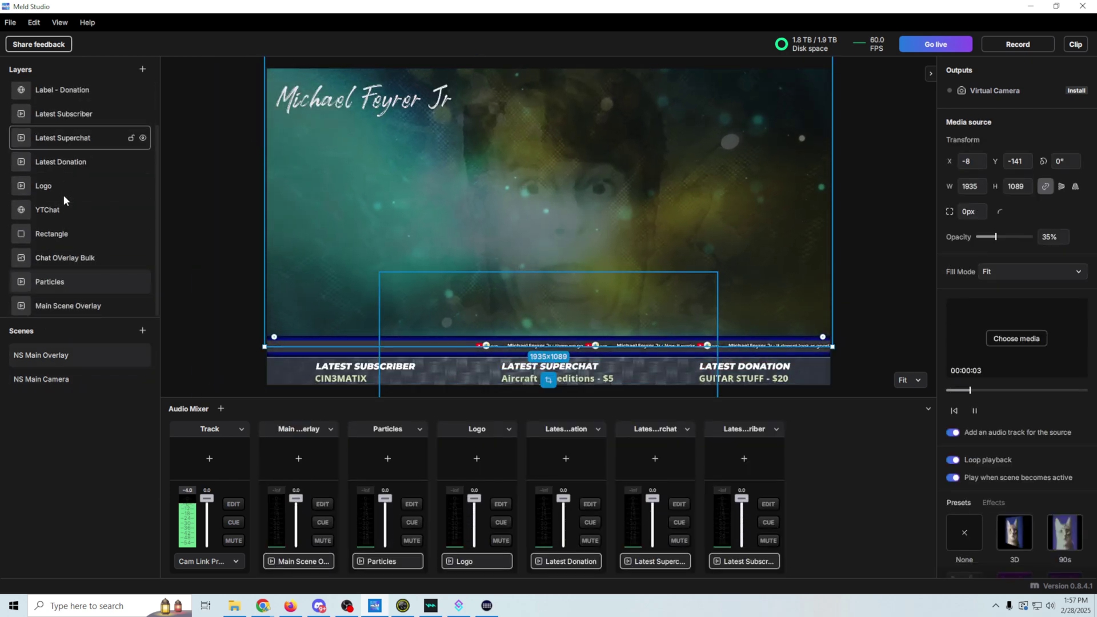
scroll(59, 171, up, 1)
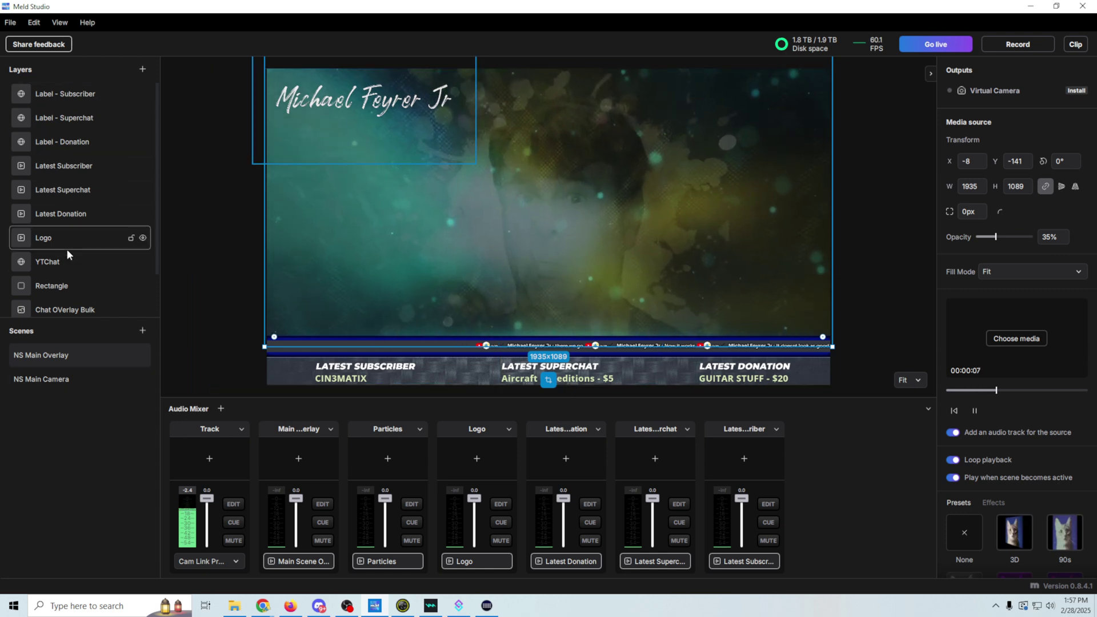
scroll(66, 251, down, 3)
drag(108, 318, 102, 399)
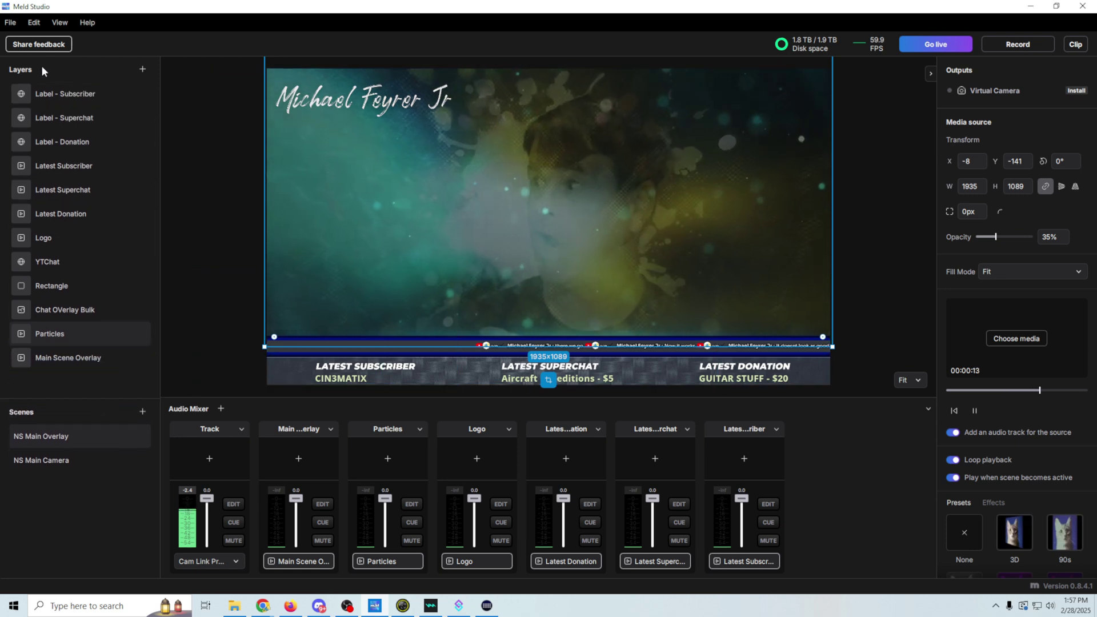
- Add a video device layer to the NS Main Camera scene, using Snap Camera as its capture device
click(57, 463)
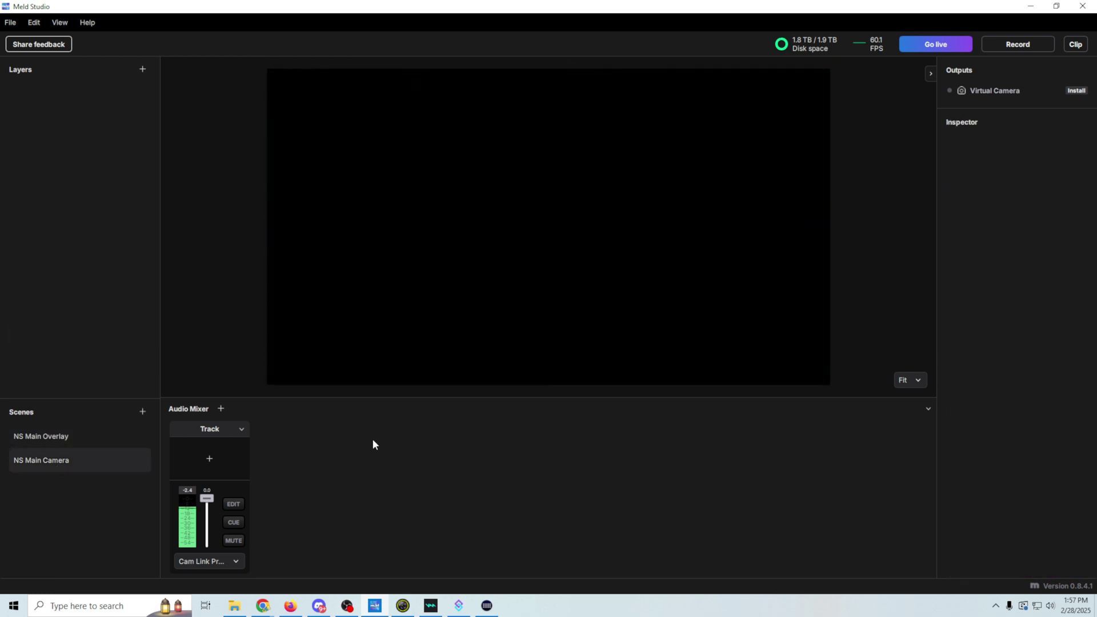
click(143, 69)
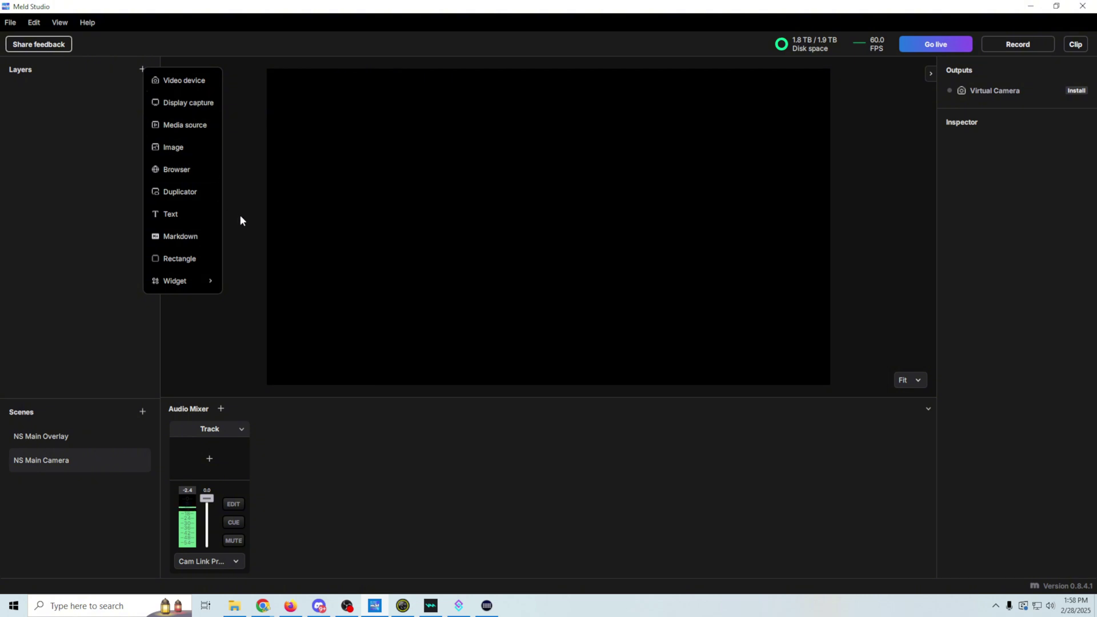
click(183, 85)
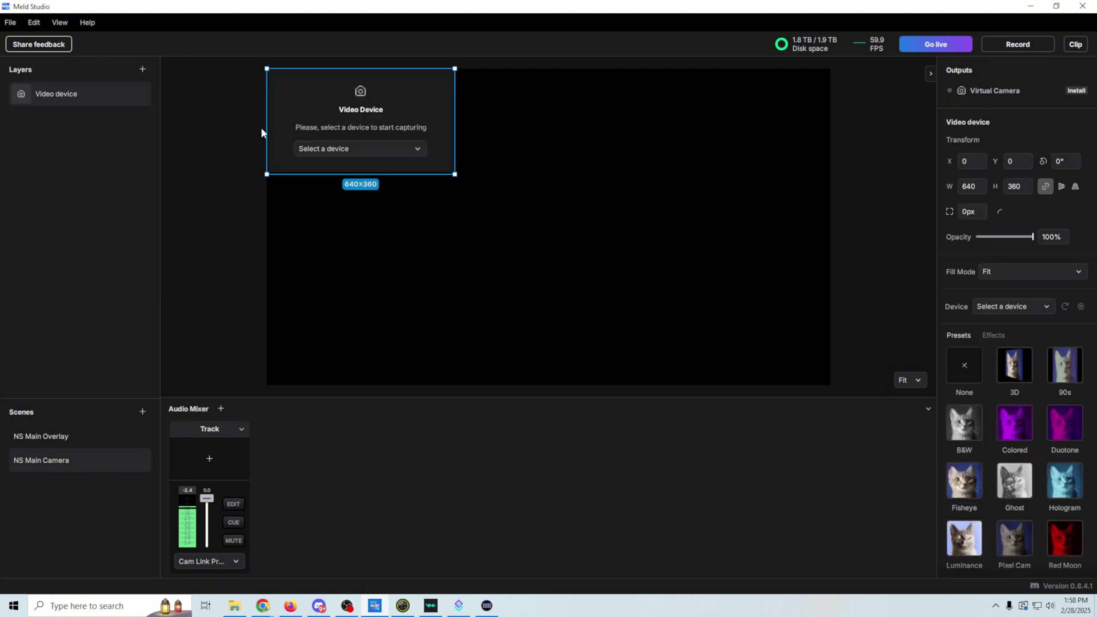
click(423, 152)
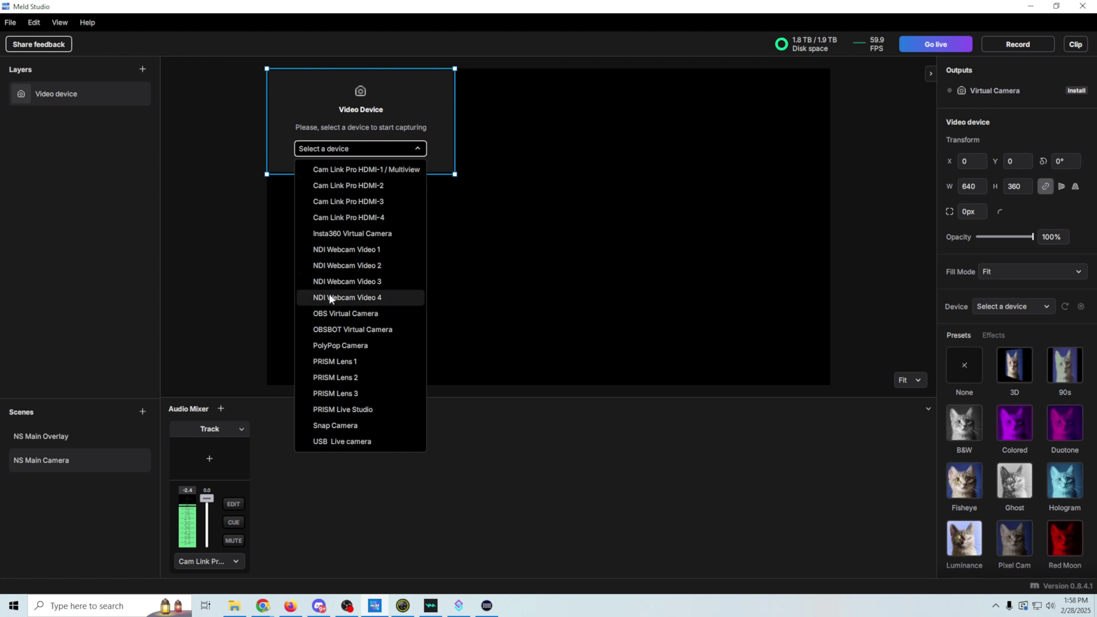
click(343, 426)
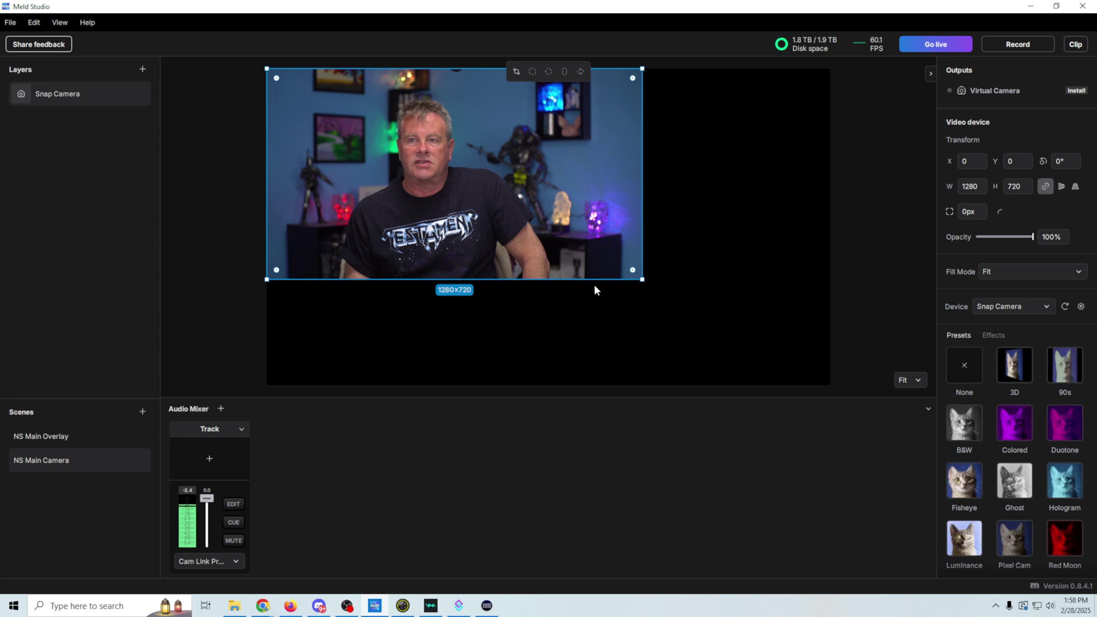
- Enlarge the Snap Camera layer to fill the 1920×1080 canvas, and check the NS Main Overlay scene before returning to NS Main Camera
drag(642, 280, 830, 385)
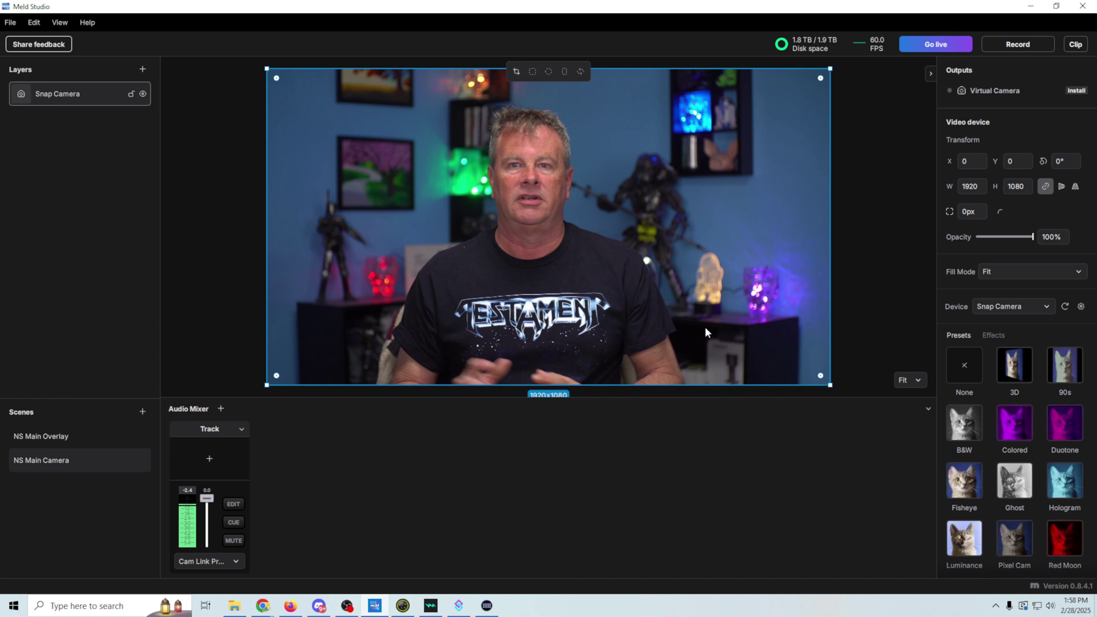
click(100, 437)
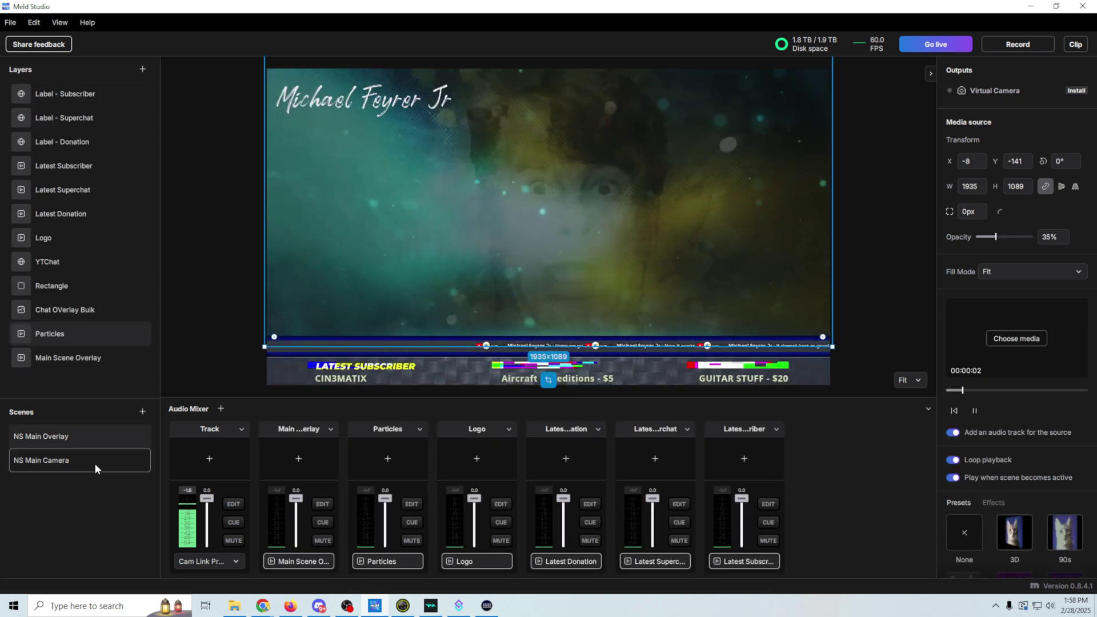
click(95, 463)
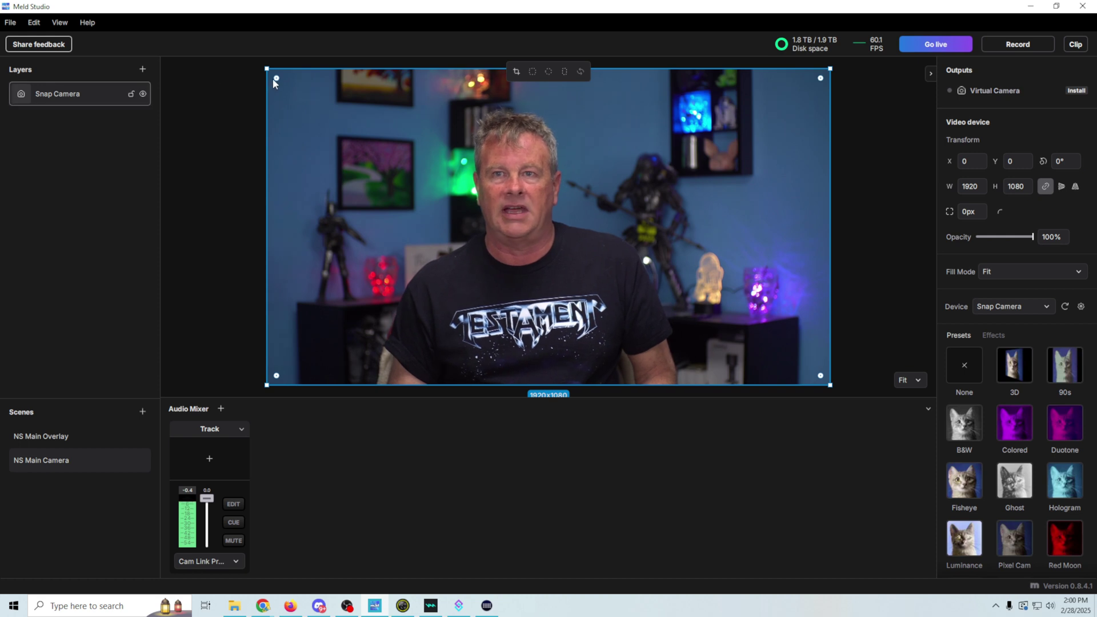
- Round the Snap Camera layer's corners to about 108 px and shrink it to about 1093×615 near the canvas's upper-left corner
drag(273, 78, 273, 83)
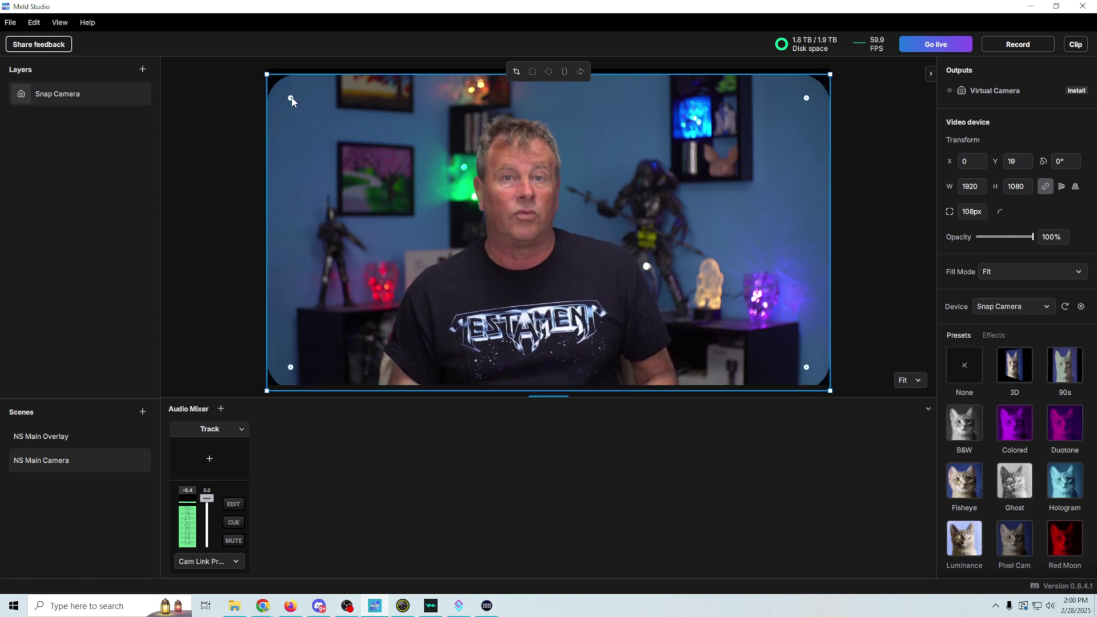
mouse_move(473, 183)
mouse_down()
mouse_move(488, 177)
mouse_move(441, 170)
mouse_move(486, 179)
mouse_move(473, 180)
mouse_up()
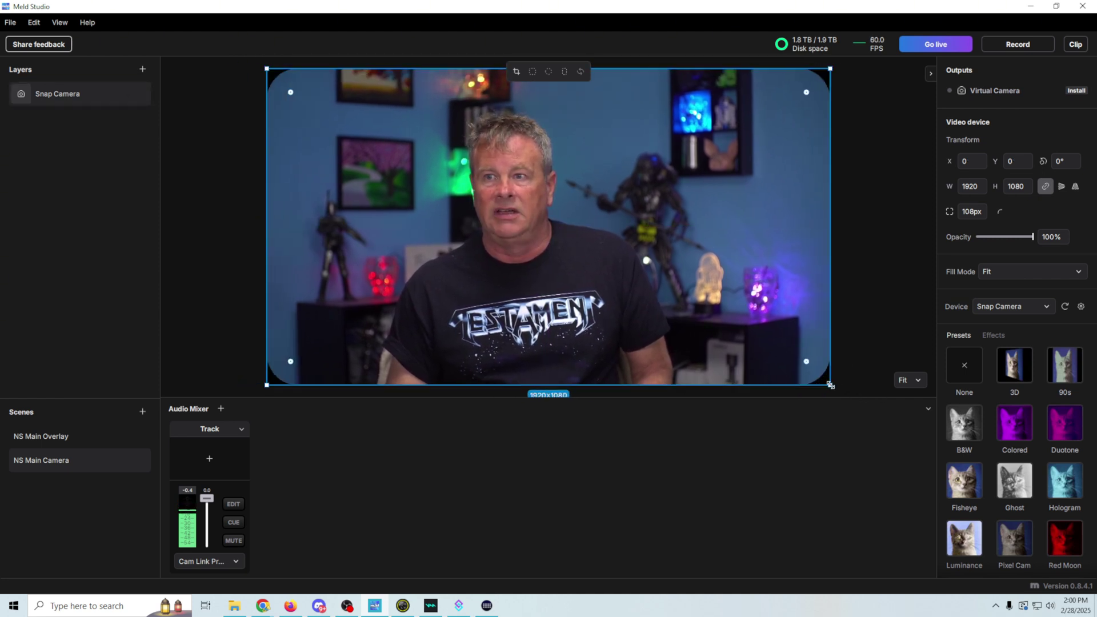
drag(831, 385, 587, 249)
drag(487, 170, 506, 190)
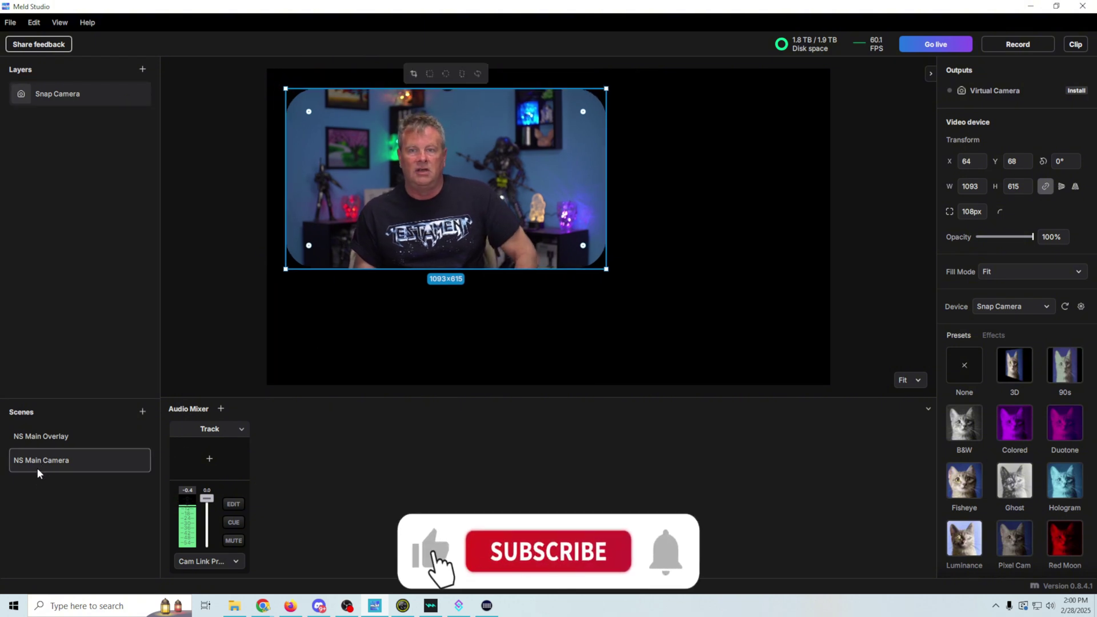
- Add The Witcher 3 Wild Hunt video as a media source beneath the Snap Camera layer and start its playback
click(142, 69)
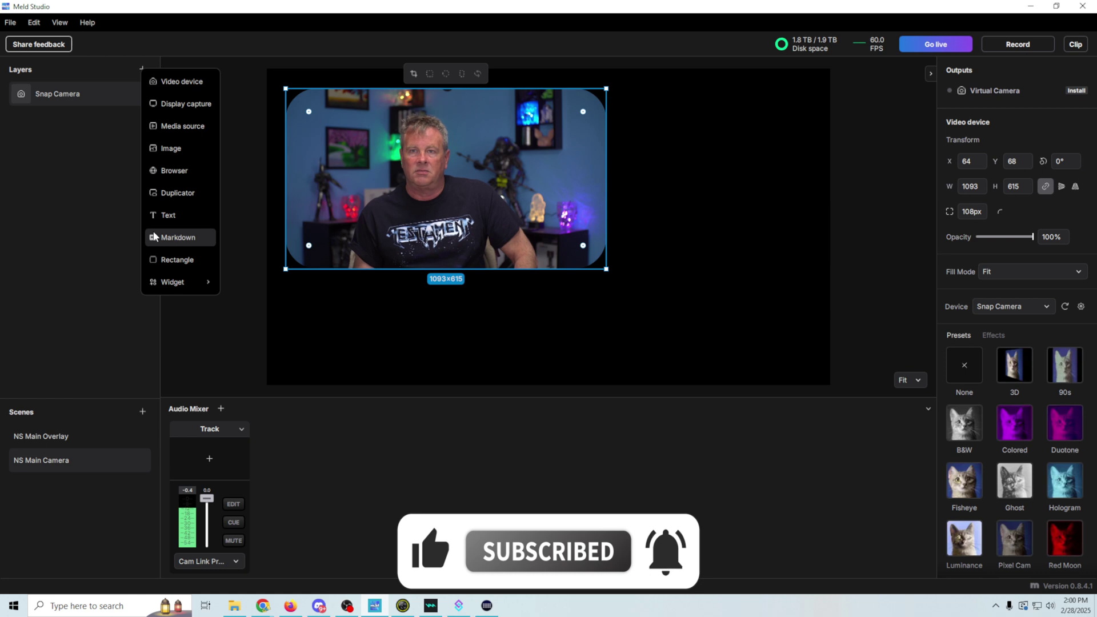
click(191, 127)
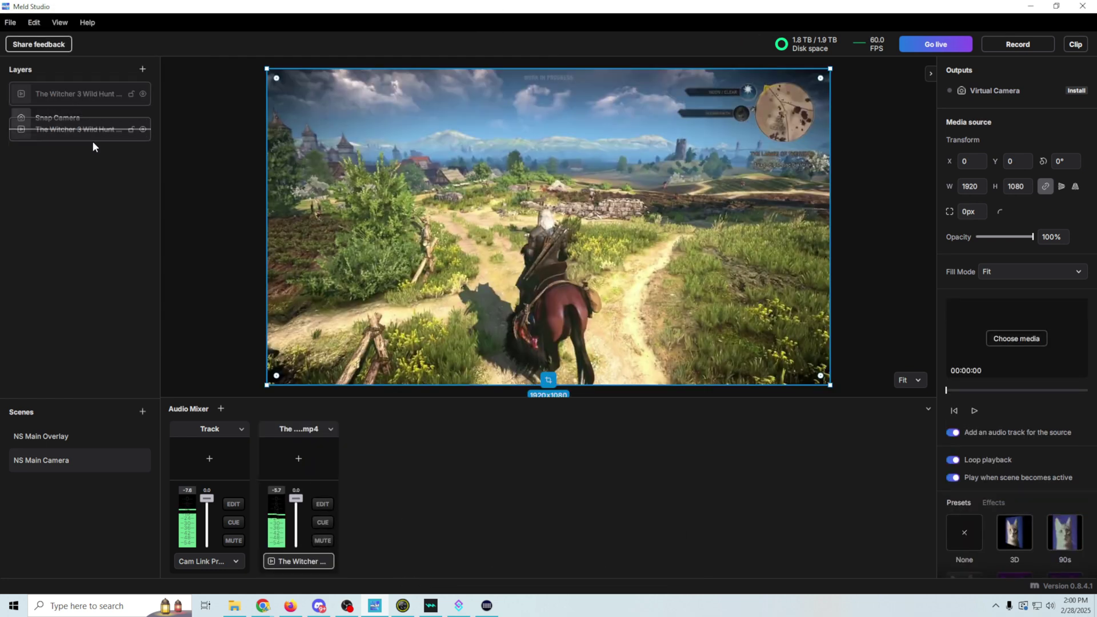
drag(93, 143, 95, 160)
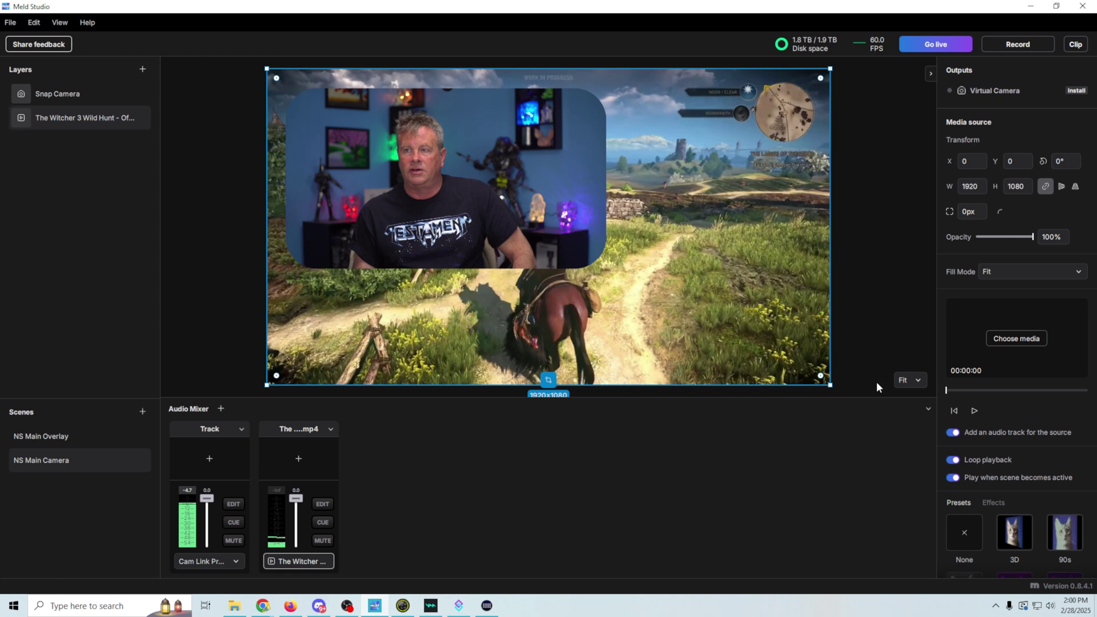
click(975, 409)
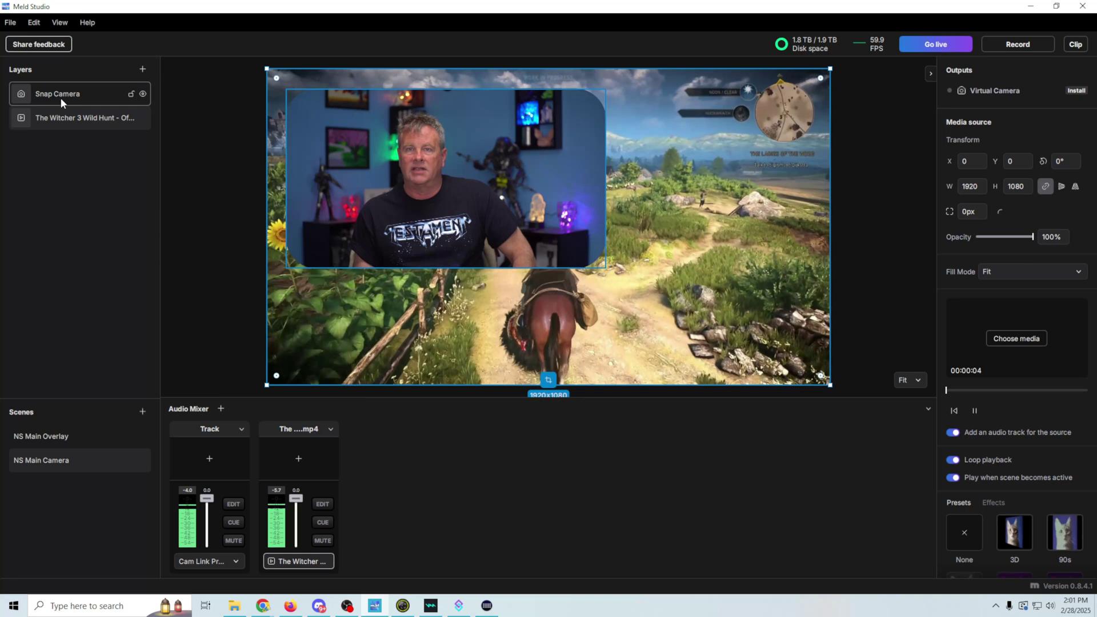
- Add a Drop Shadow effect to the Snap Camera layer and increase the shadow's distance
click(61, 96)
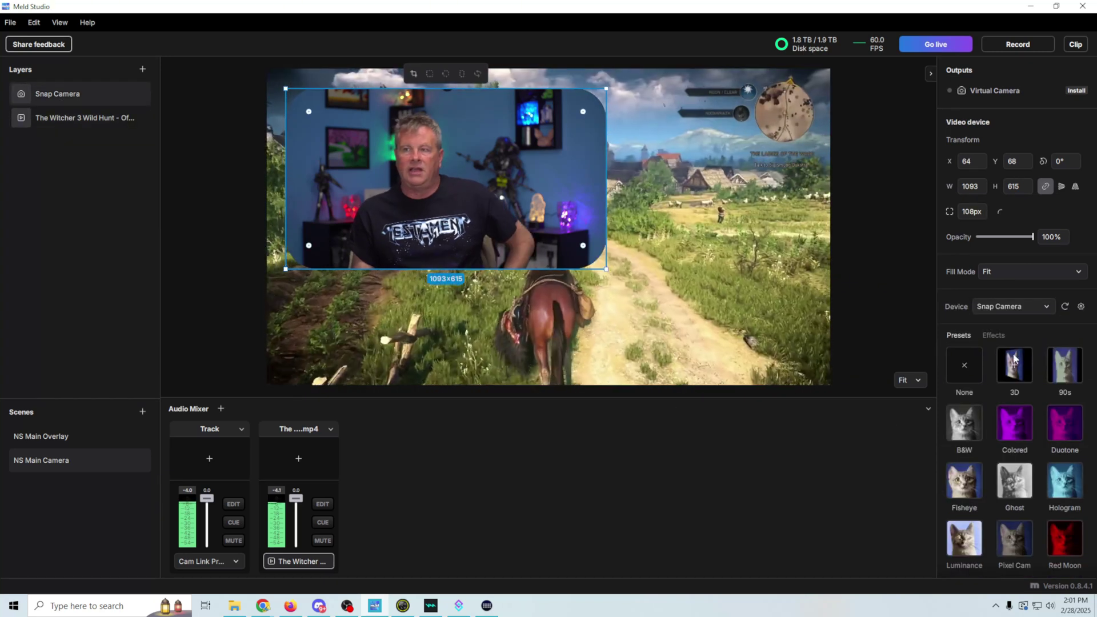
click(995, 335)
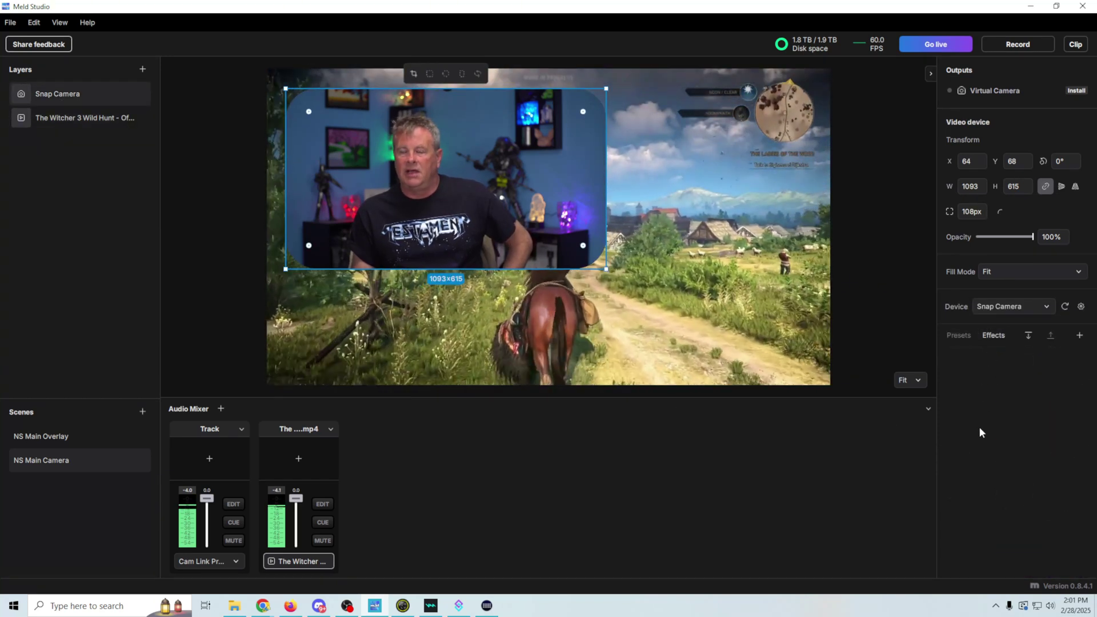
click(1079, 336)
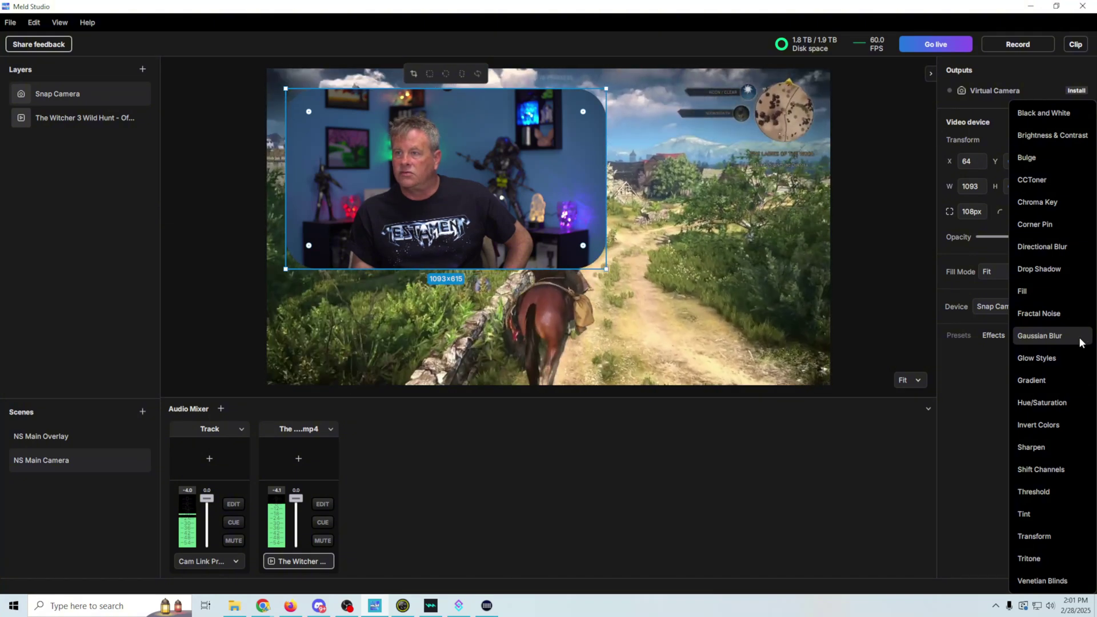
click(1039, 269)
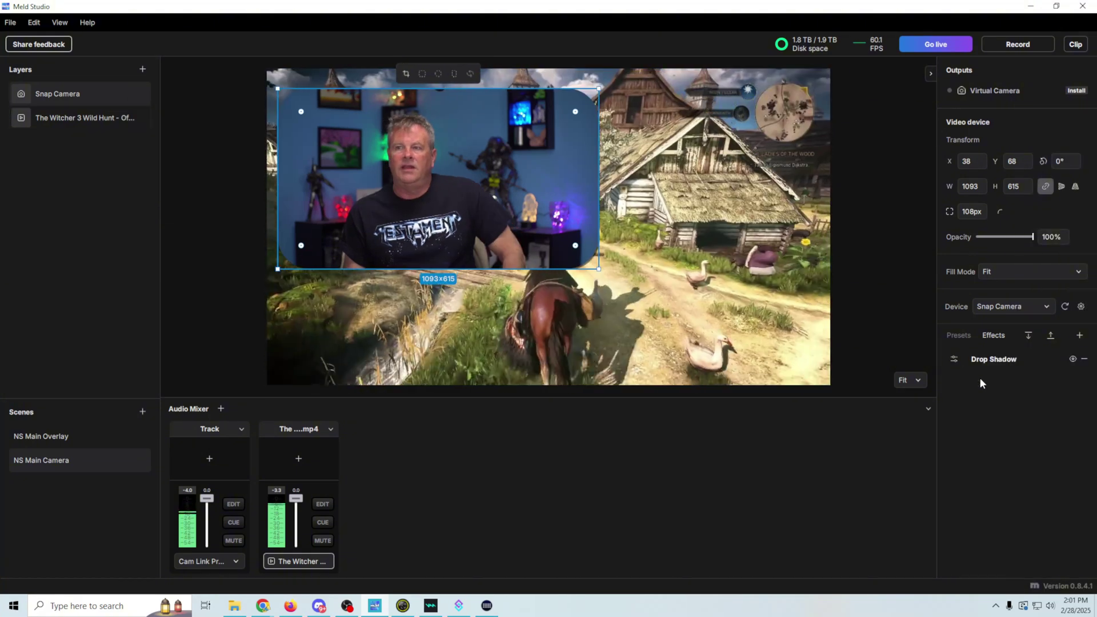
click(952, 362)
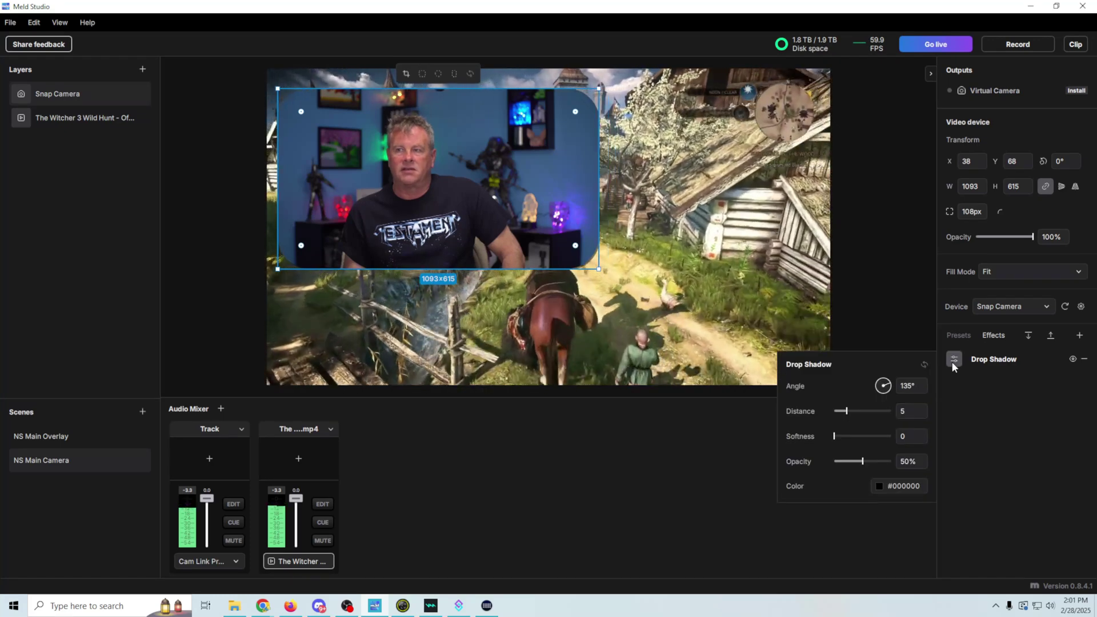
drag(847, 412, 880, 379)
click(210, 355)
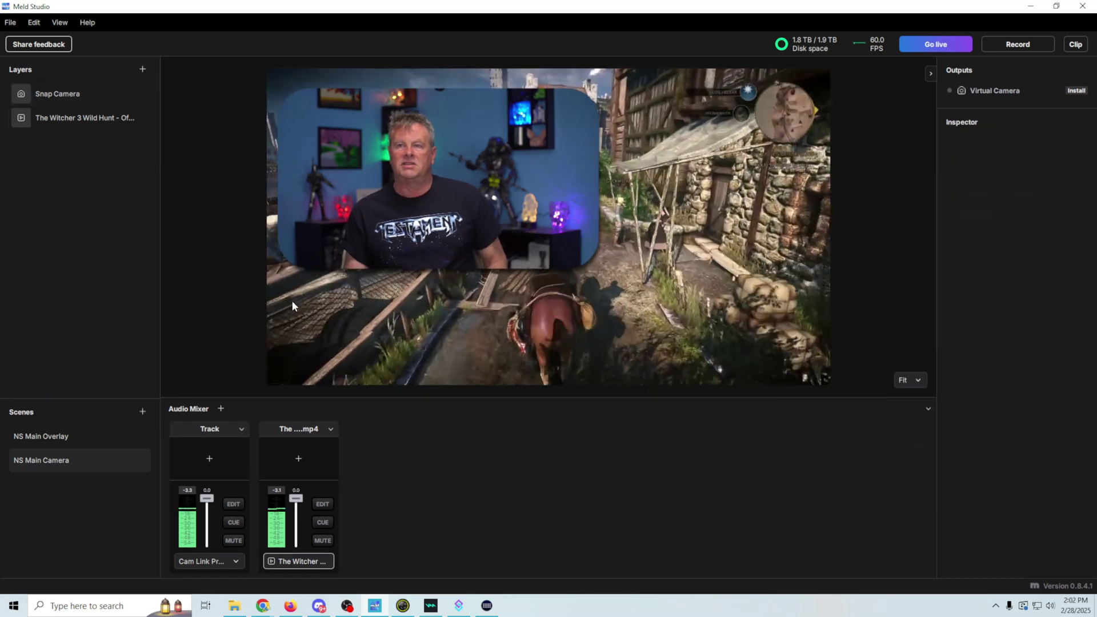
click(608, 331)
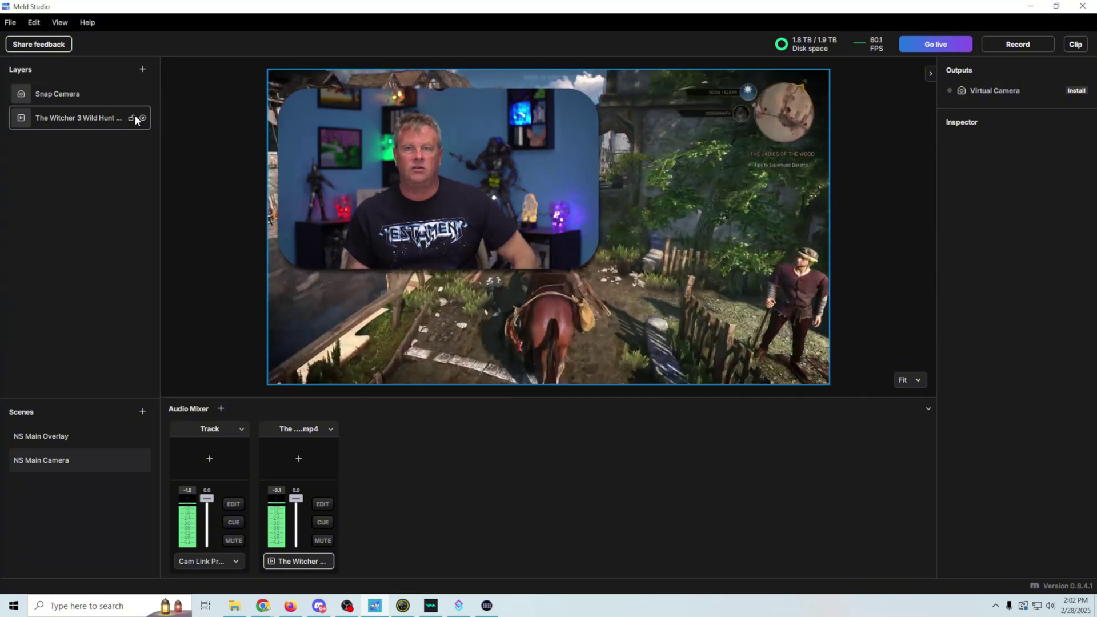
- Duplicate the NS Main Camera scene and open the copy
click(70, 96)
click(70, 96)
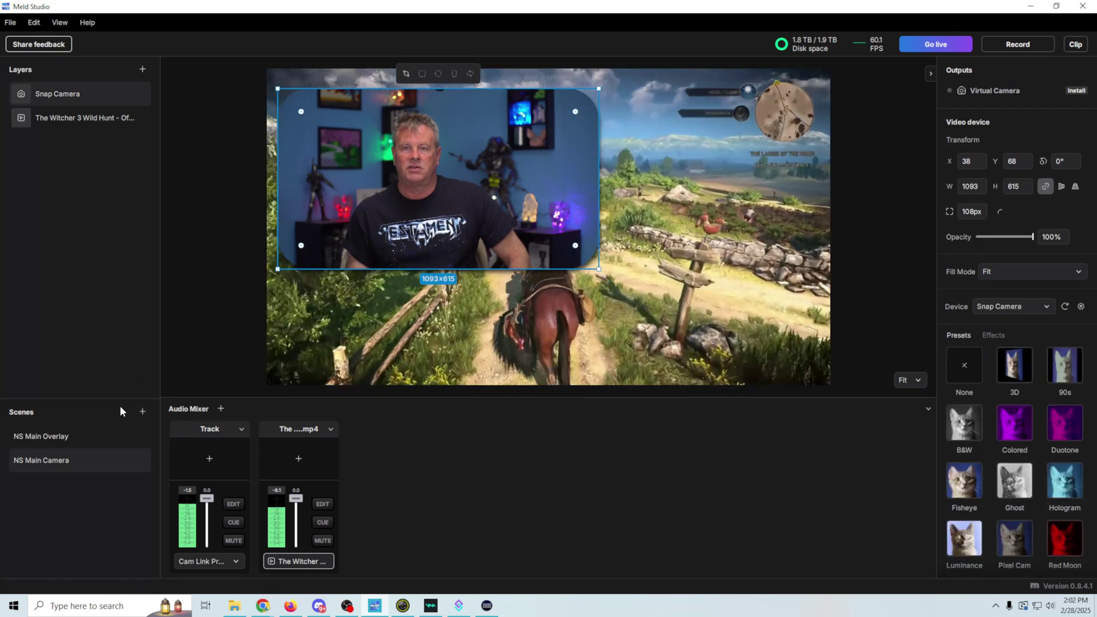
click(63, 462)
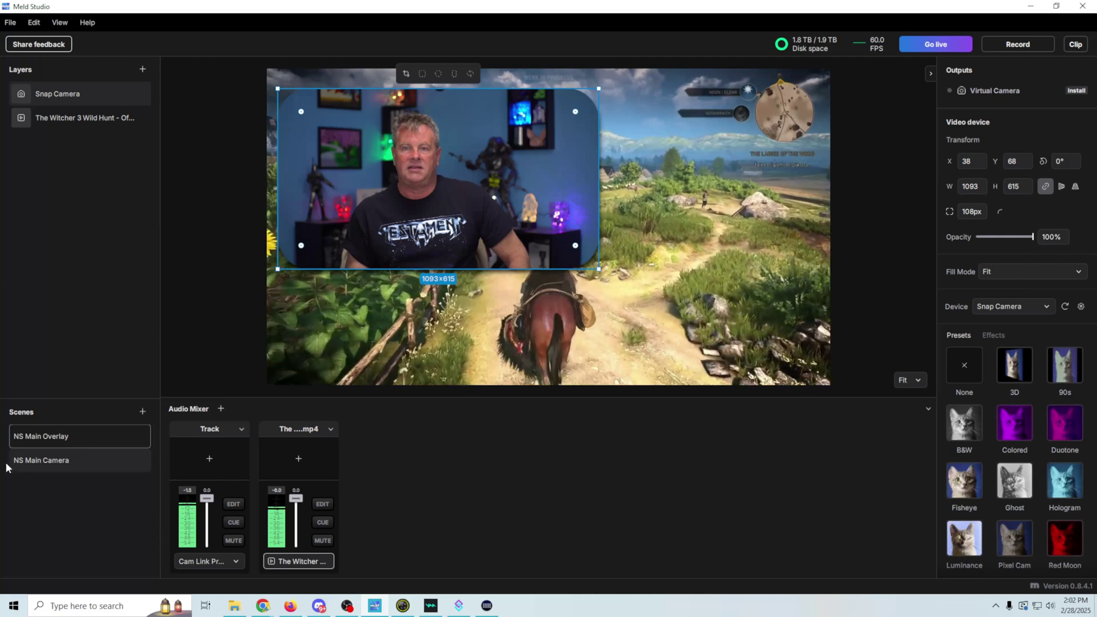
right_click(40, 461)
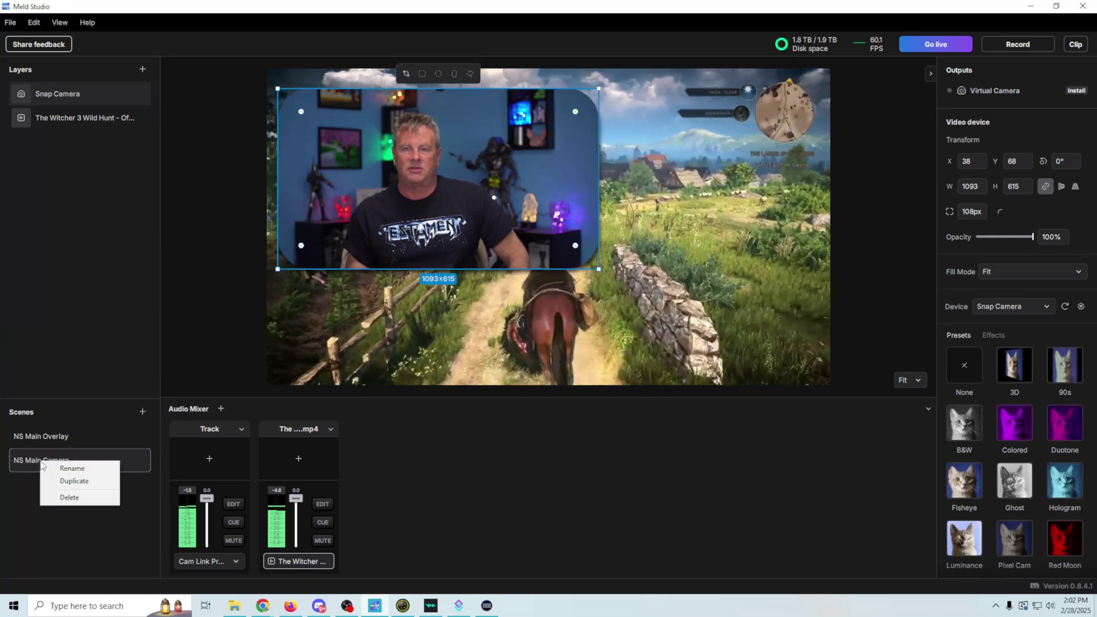
click(69, 481)
click(51, 487)
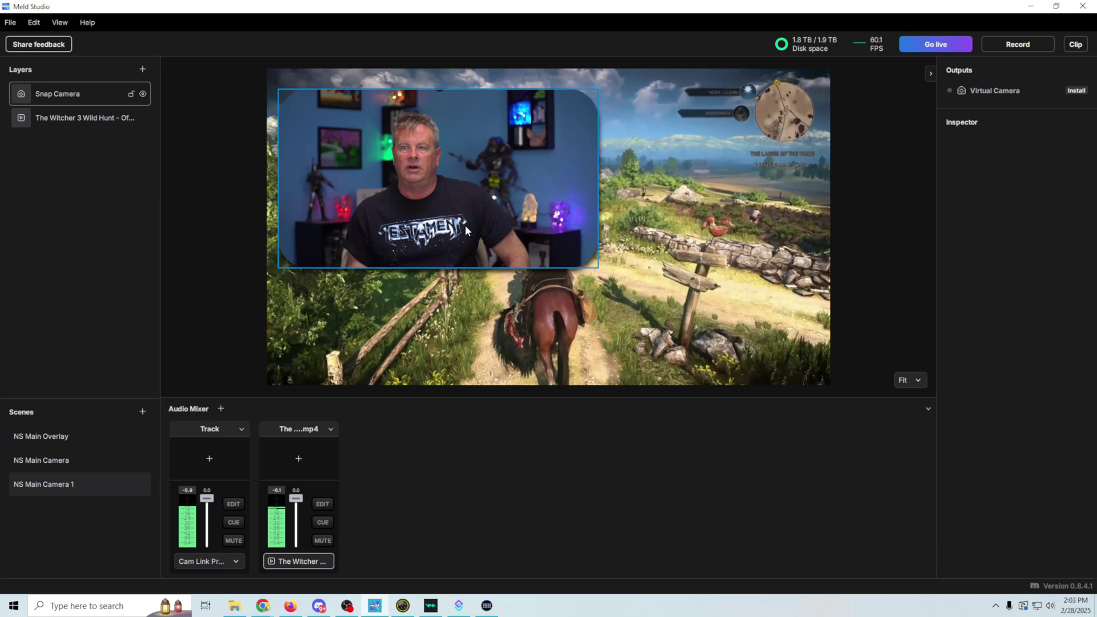
- In the duplicated scene, shrink the Snap Camera layer to about 632×355 and place it near the canvas's lower-left corner
drag(464, 224, 465, 339)
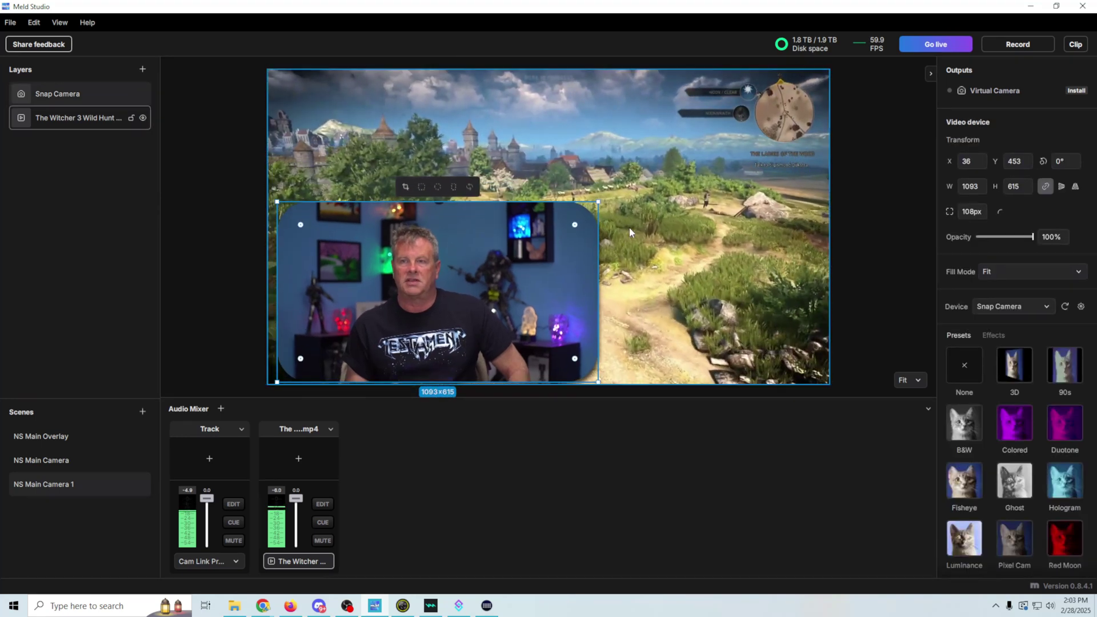
drag(599, 201, 464, 277)
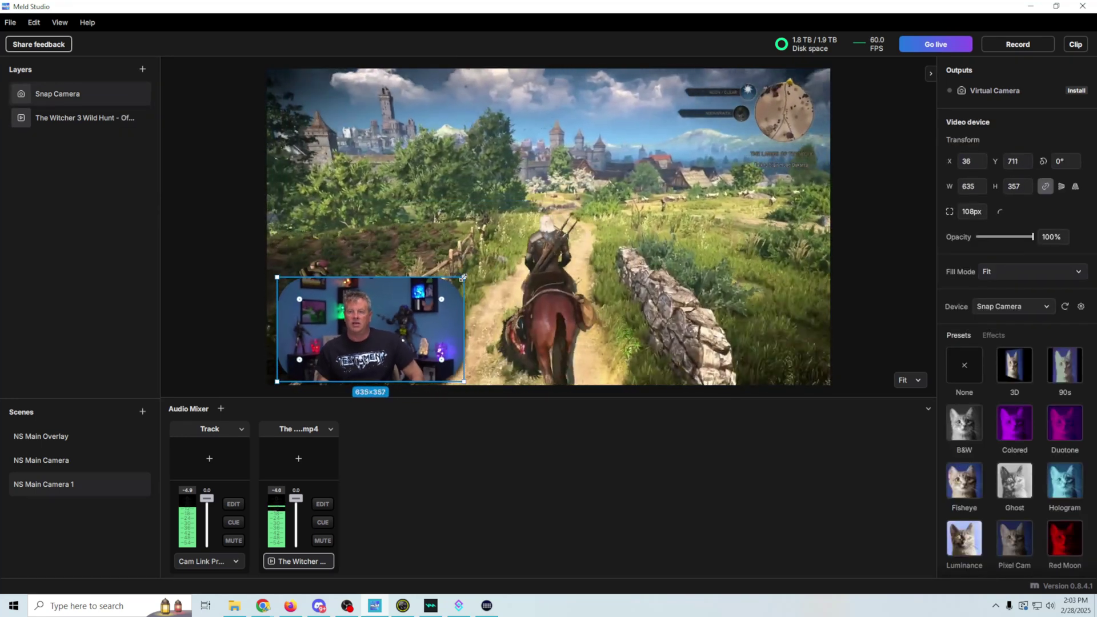
drag(411, 328, 422, 312)
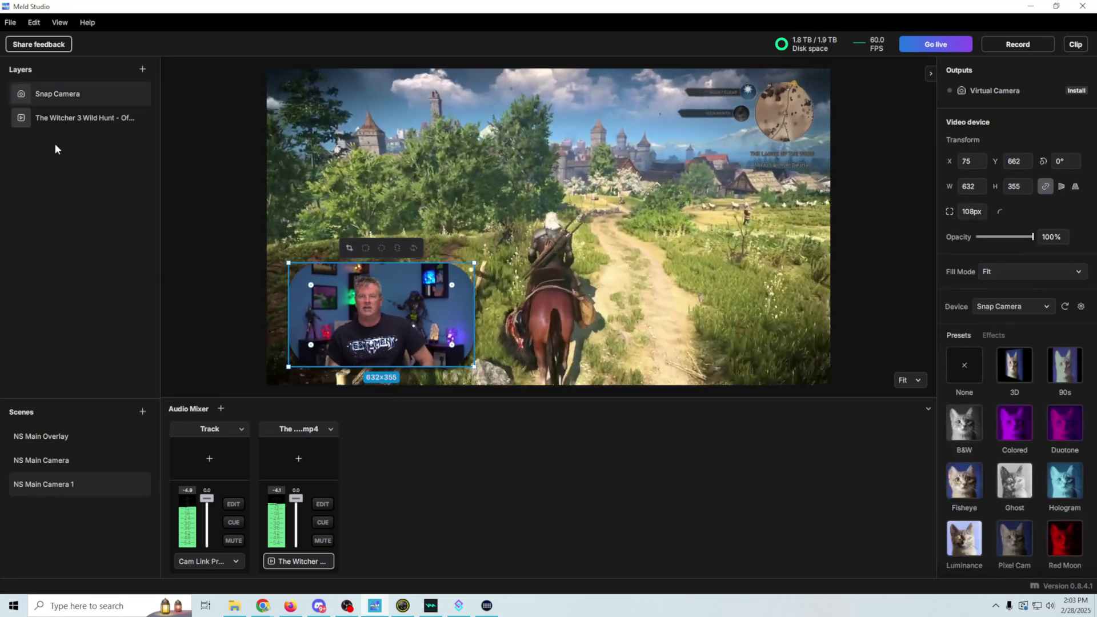
- Switch back and forth between NS Main Camera and NS Main Camera 1 to preview the scene transition
click(55, 463)
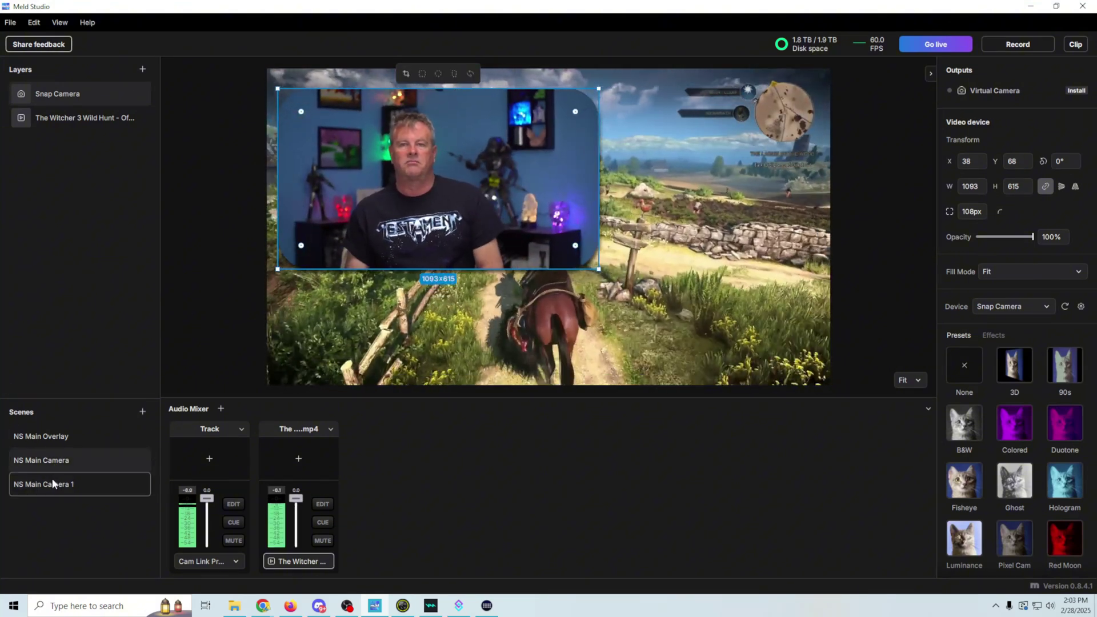
click(53, 481)
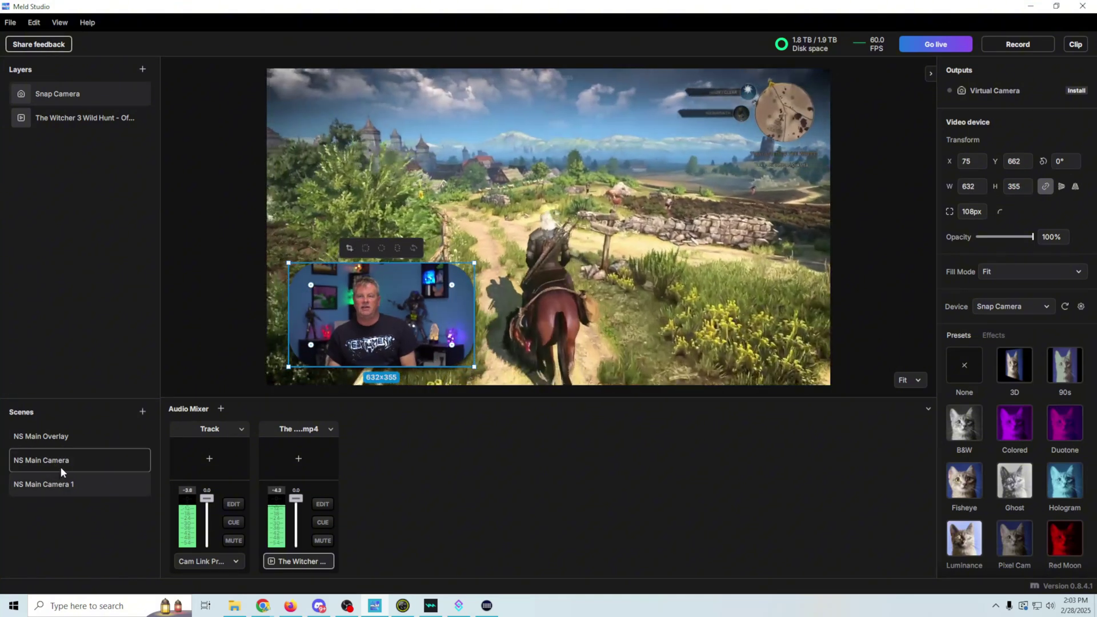
click(63, 466)
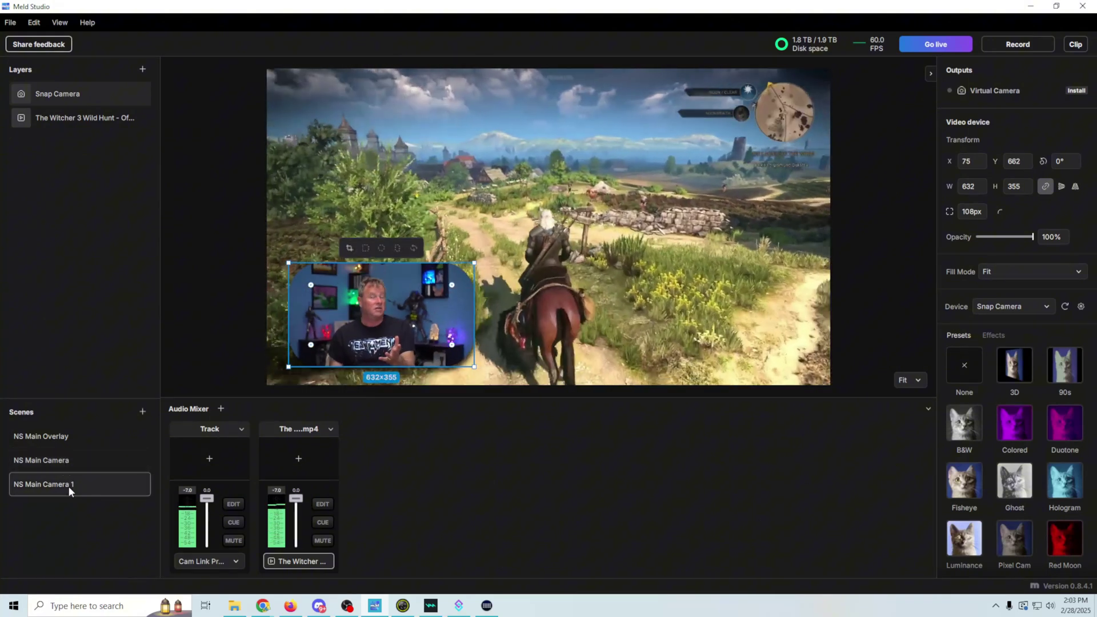
click(81, 464)
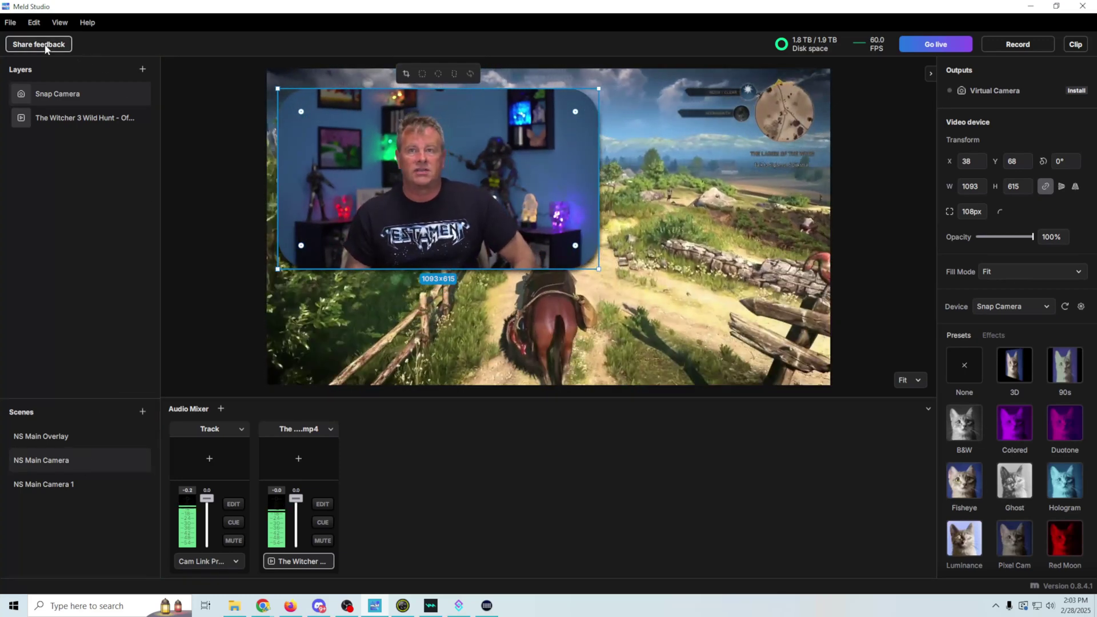
- Review the available global transition types in the preferences, and switch to the NS Main Camera 1 scene
click(9, 23)
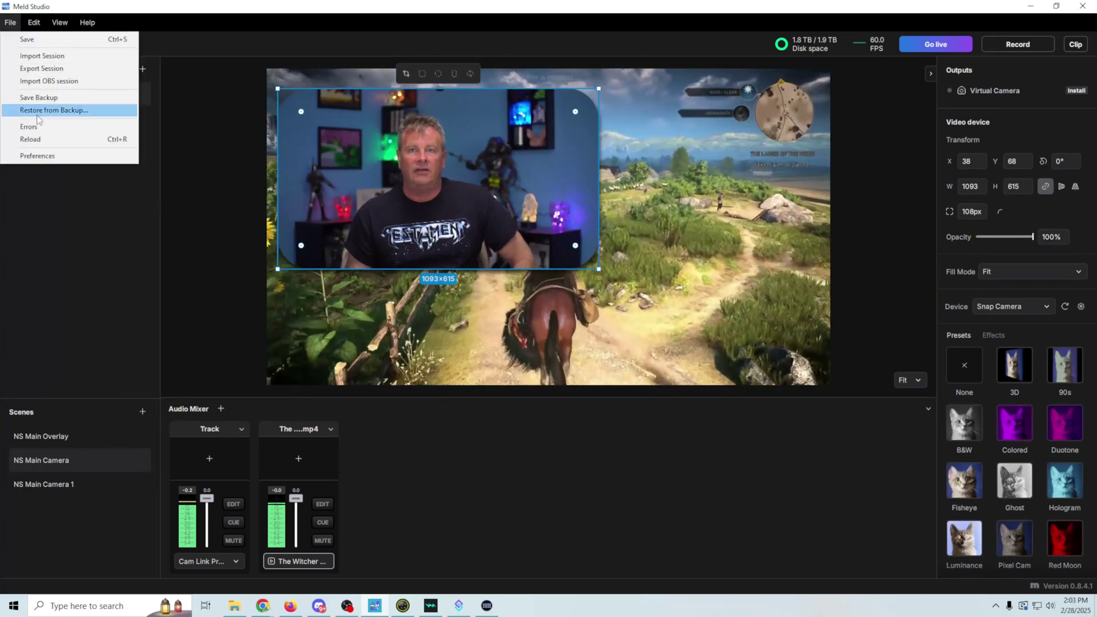
click(35, 155)
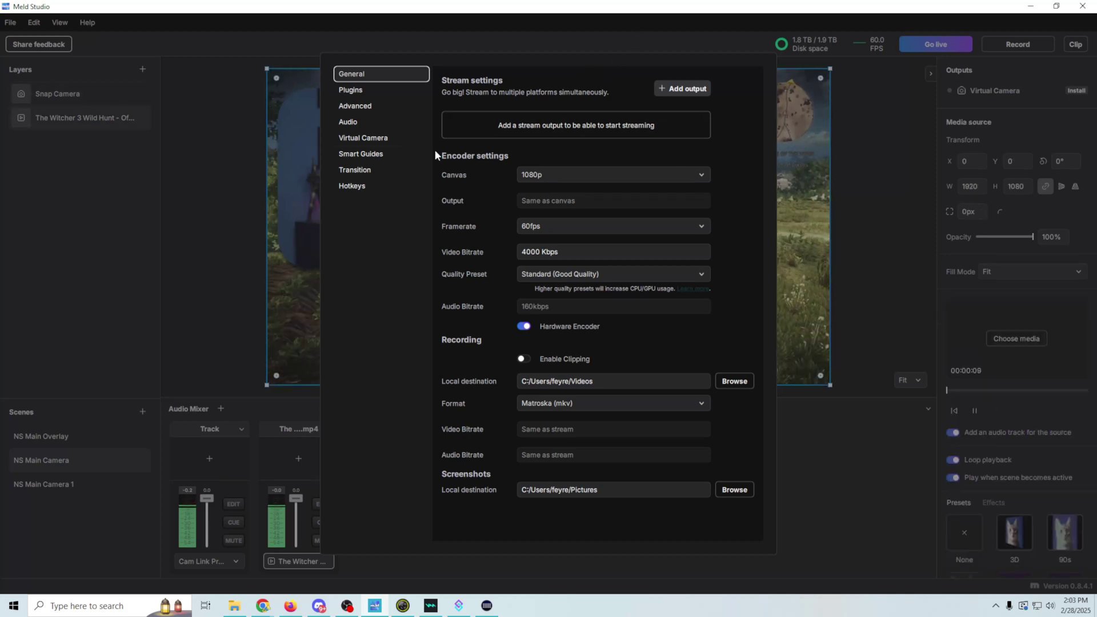
click(379, 171)
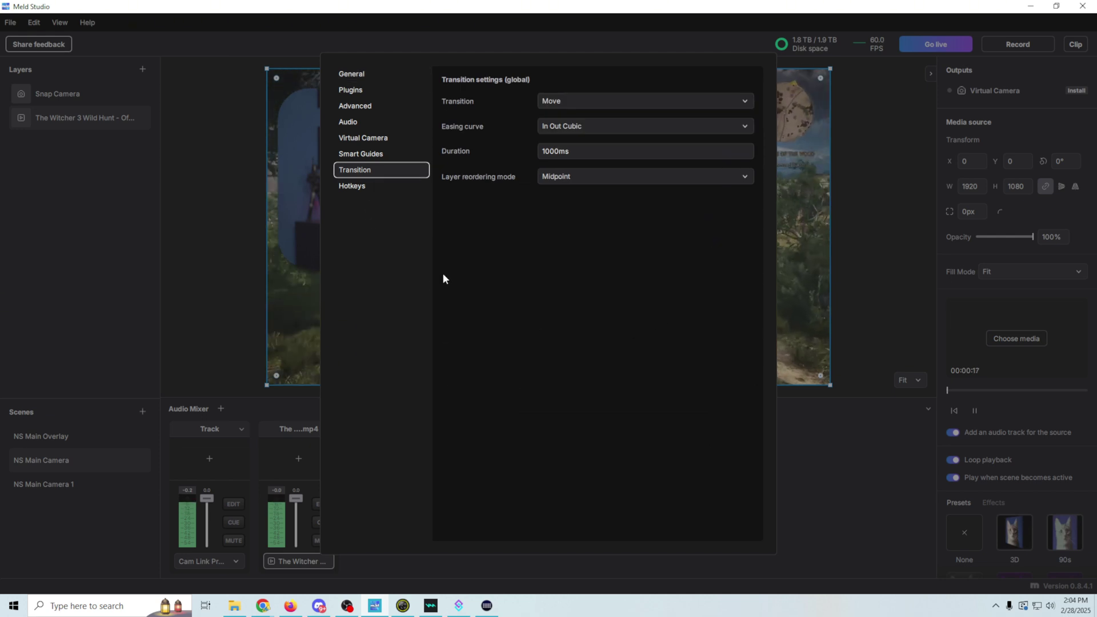
click(747, 102)
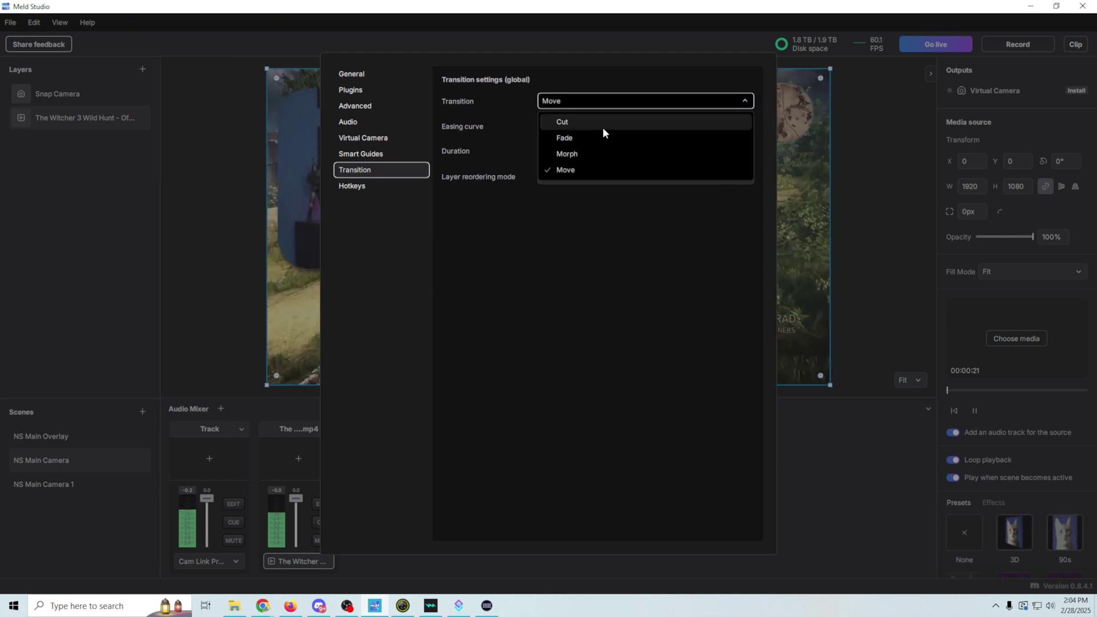
click(590, 240)
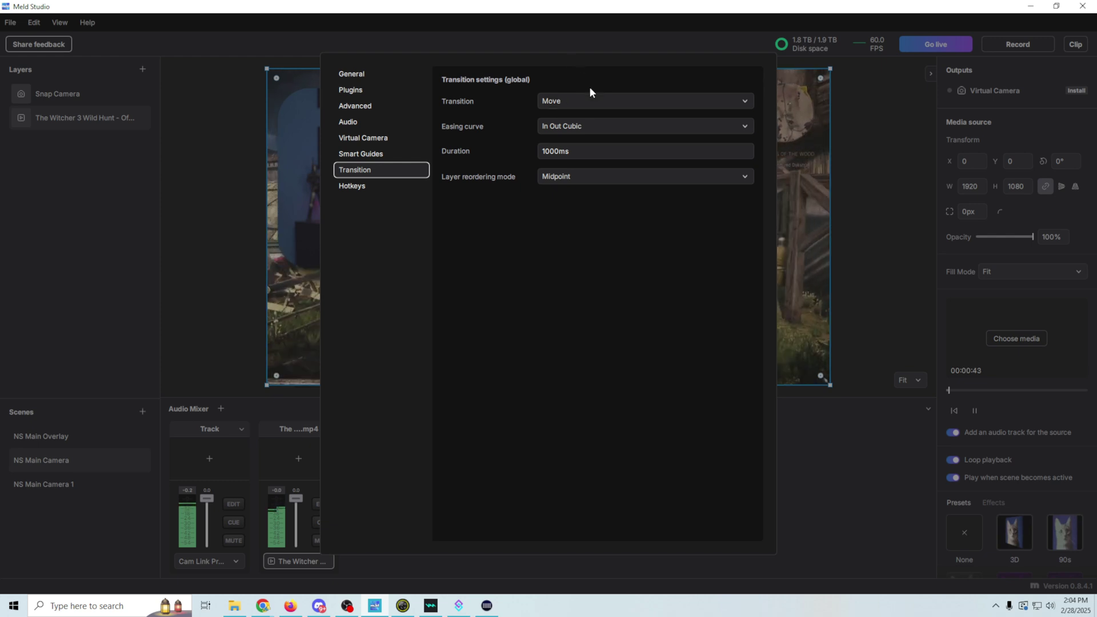
click(600, 48)
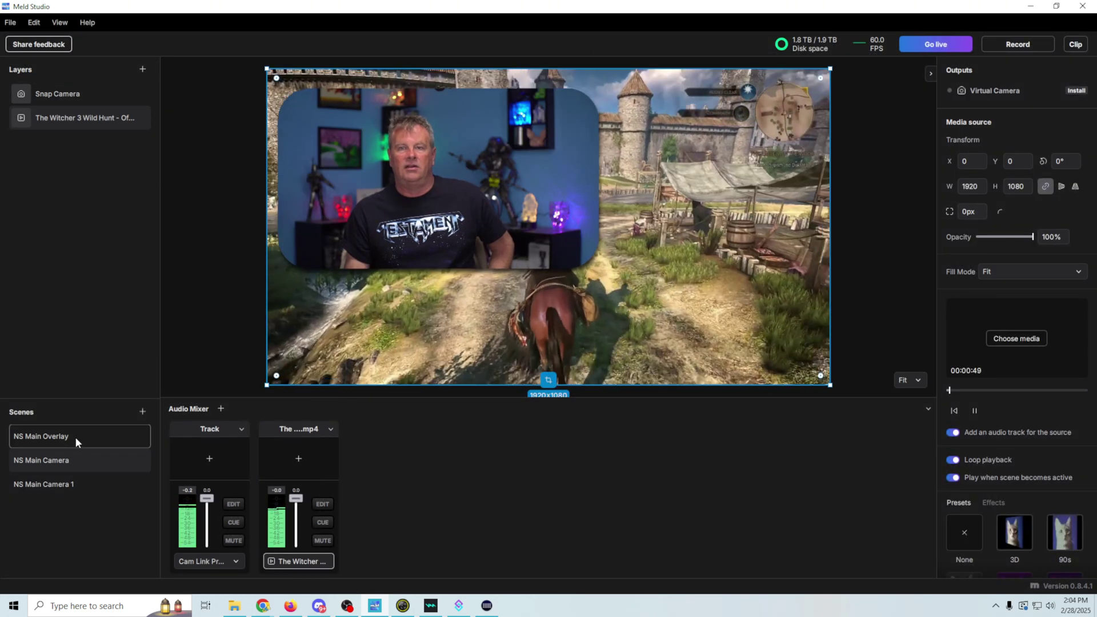
click(62, 485)
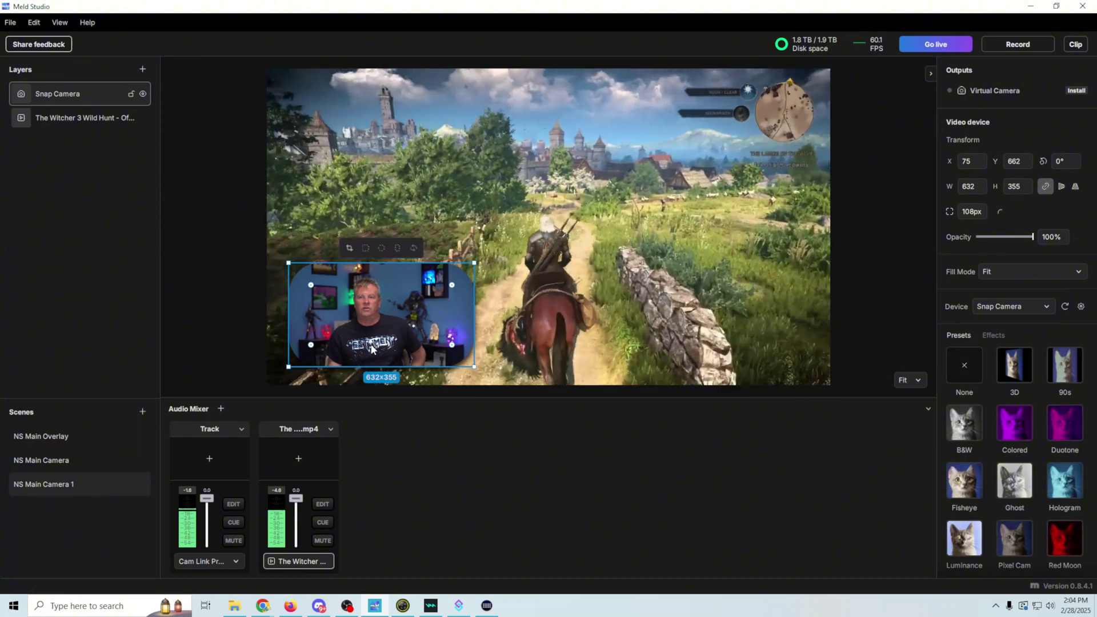
- Place the Snap Camera layer, cropped at the sides to about 361×355, near the canvas's lower-right corner and preview the transition from NS Main Camera
drag(377, 342, 712, 342)
double_click(712, 341)
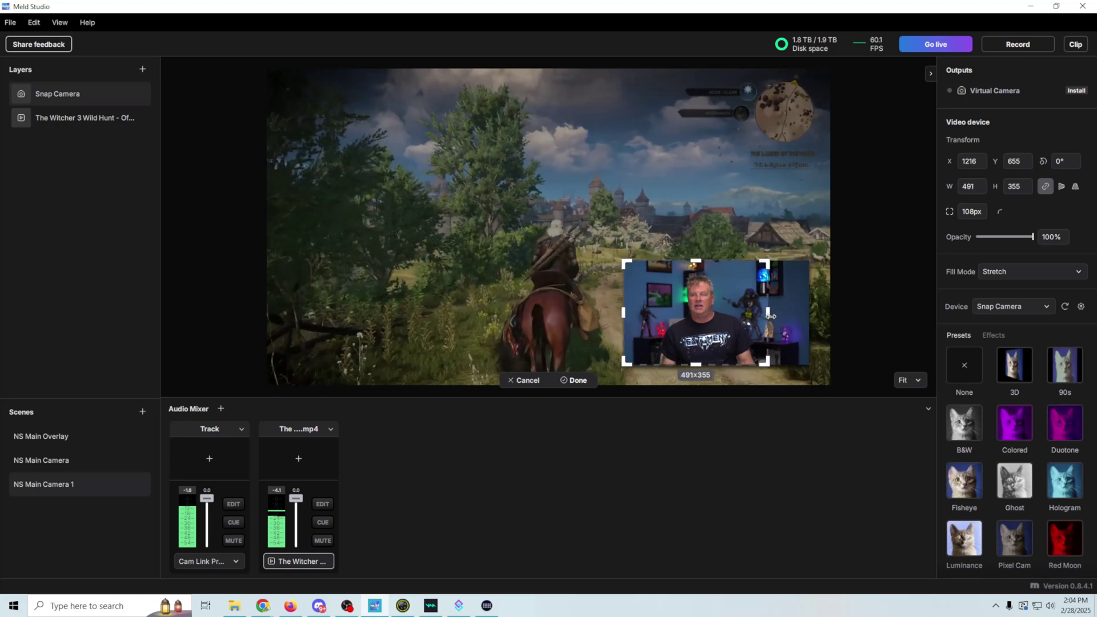
drag(810, 313, 762, 314)
drag(626, 313, 663, 314)
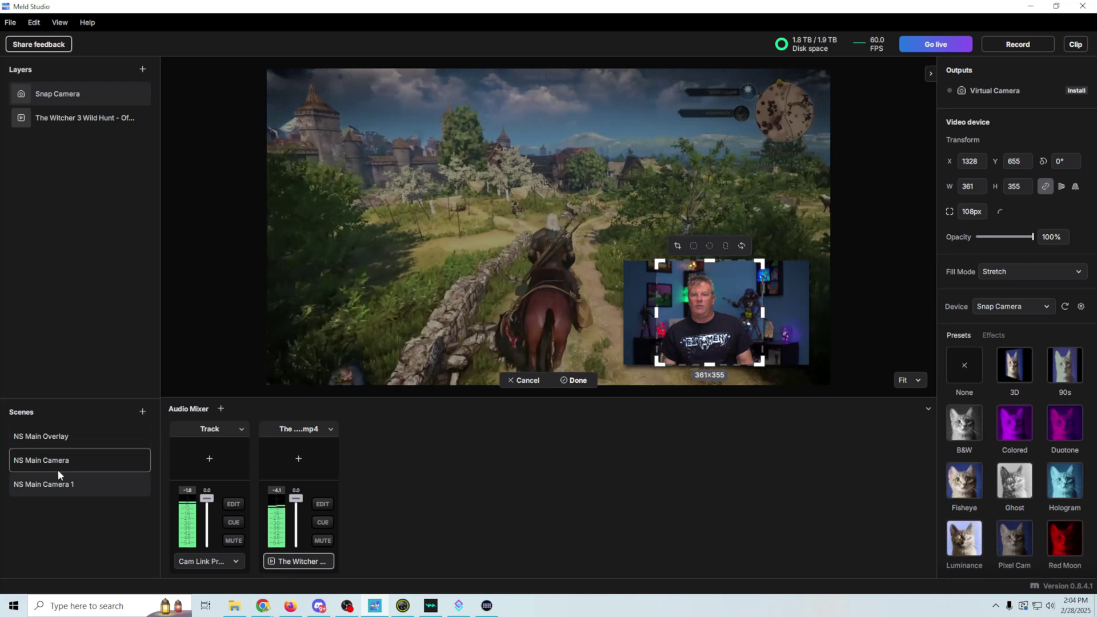
click(59, 467)
click(39, 482)
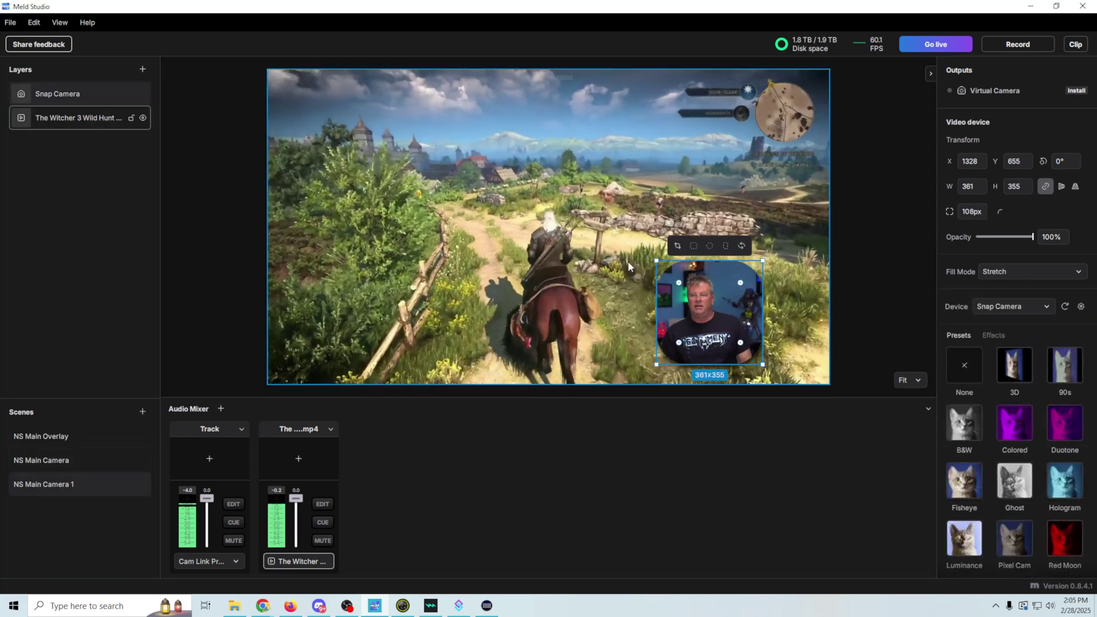
- Flip the Snap Camera layer horizontally and shift it to about X 1453, Y 631, rechecking the transition into NS Main Camera 1
right_click(694, 325)
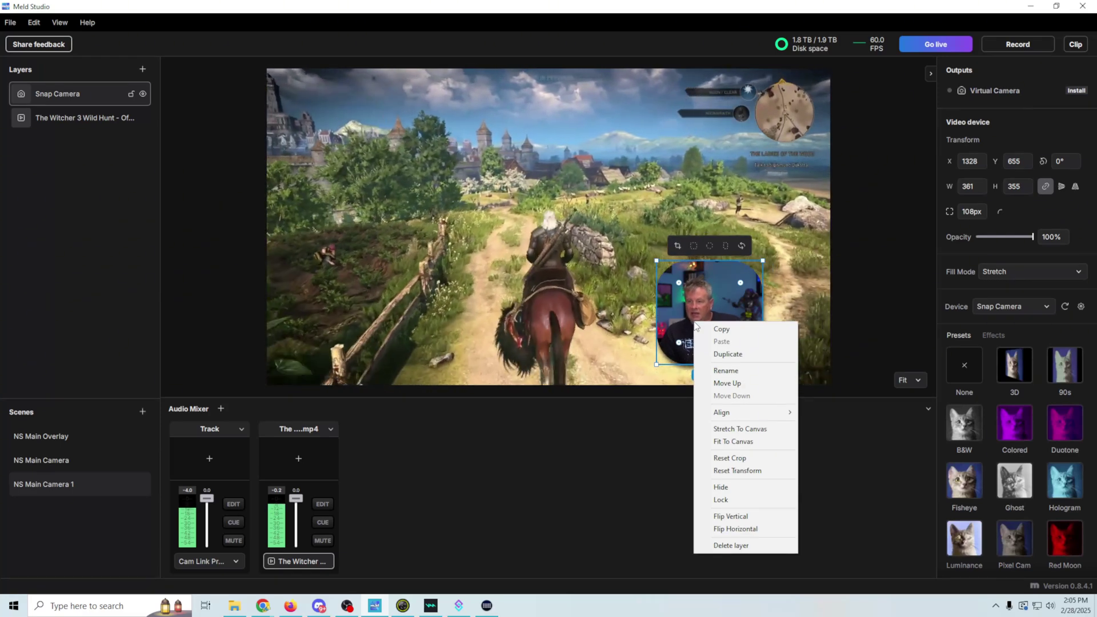
click(730, 530)
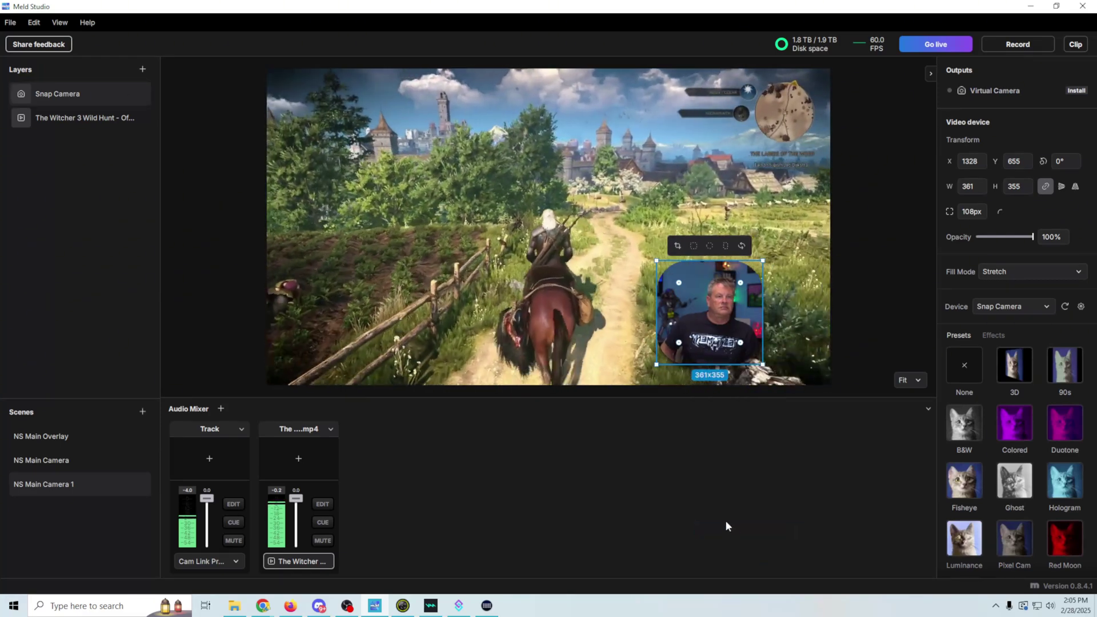
drag(716, 322, 745, 317)
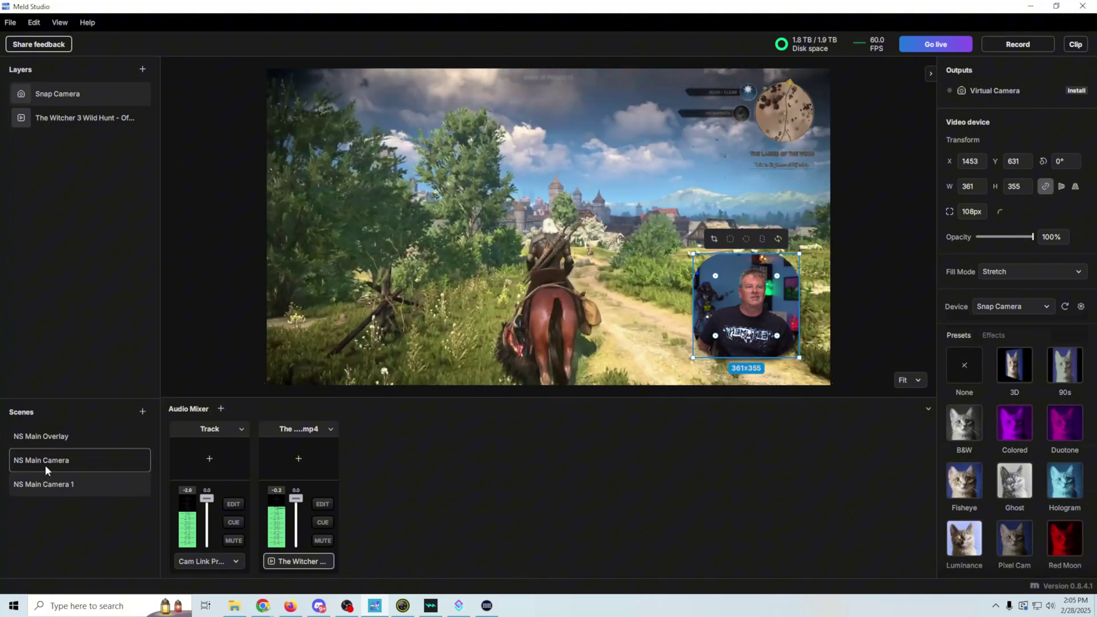
click(44, 483)
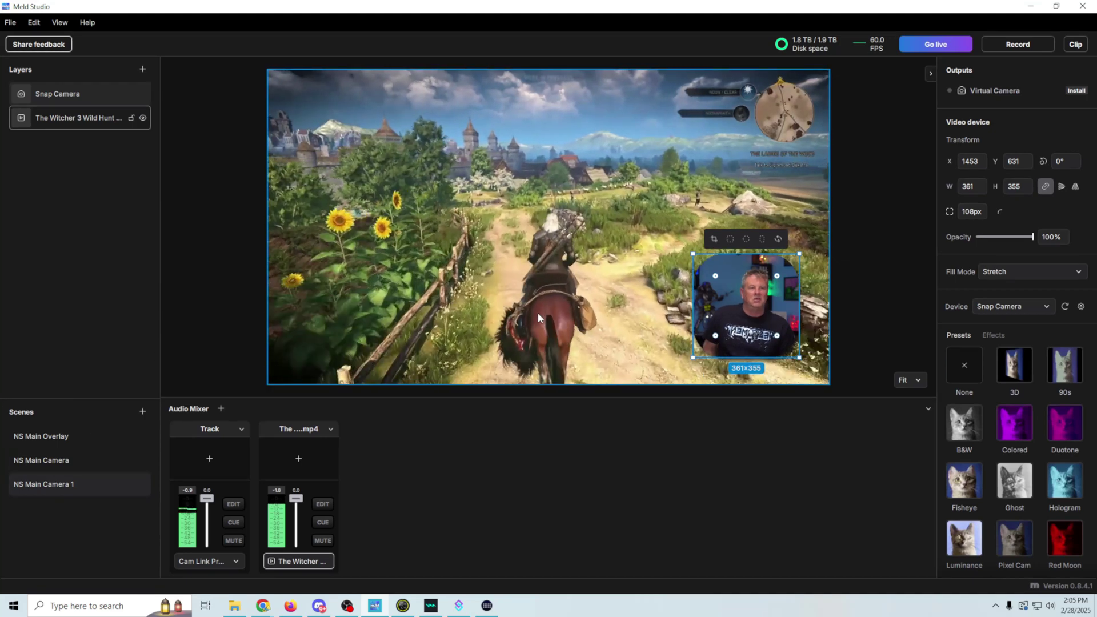
- Shrink the Witcher 3 gameplay video to about 1498×843 at about X 88, Y 99, and preview the transition from NS Main Camera
click(537, 313)
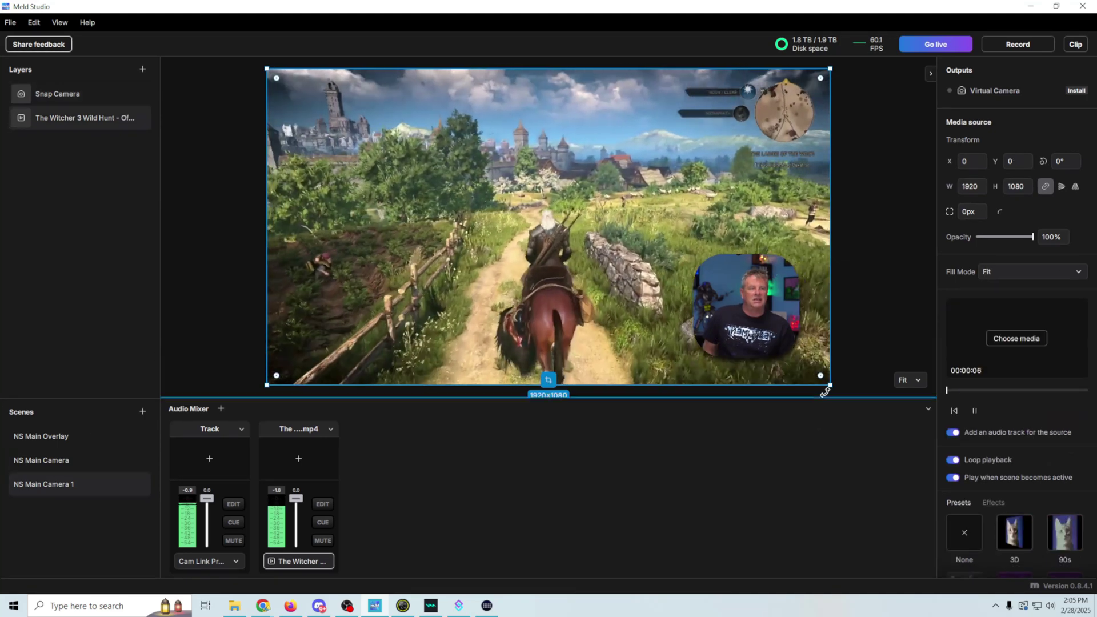
drag(829, 384, 669, 317)
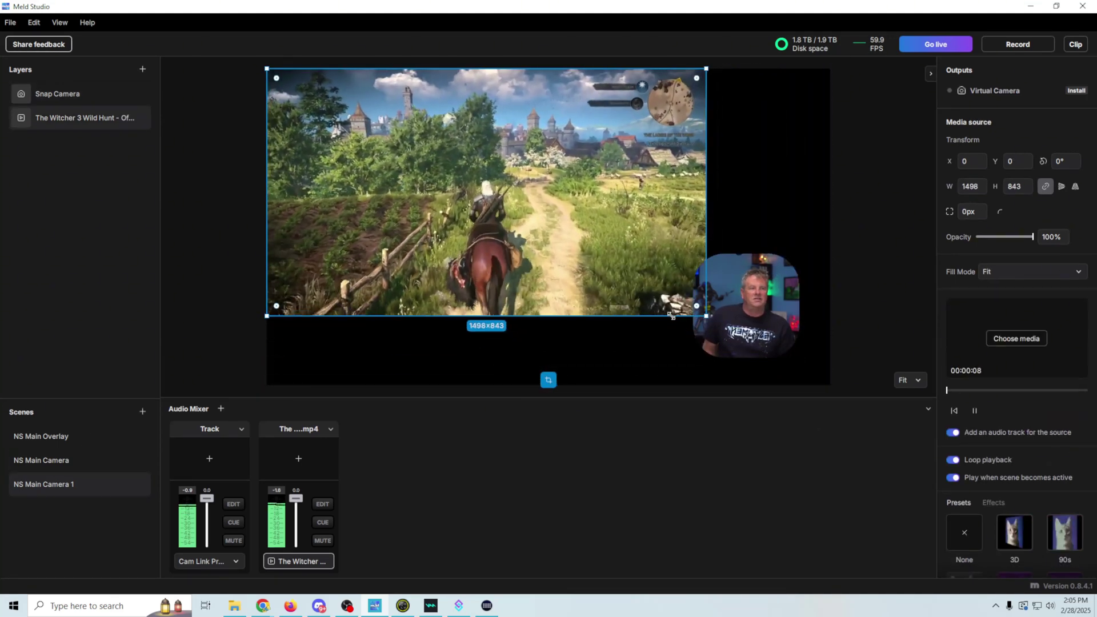
drag(581, 294, 607, 324)
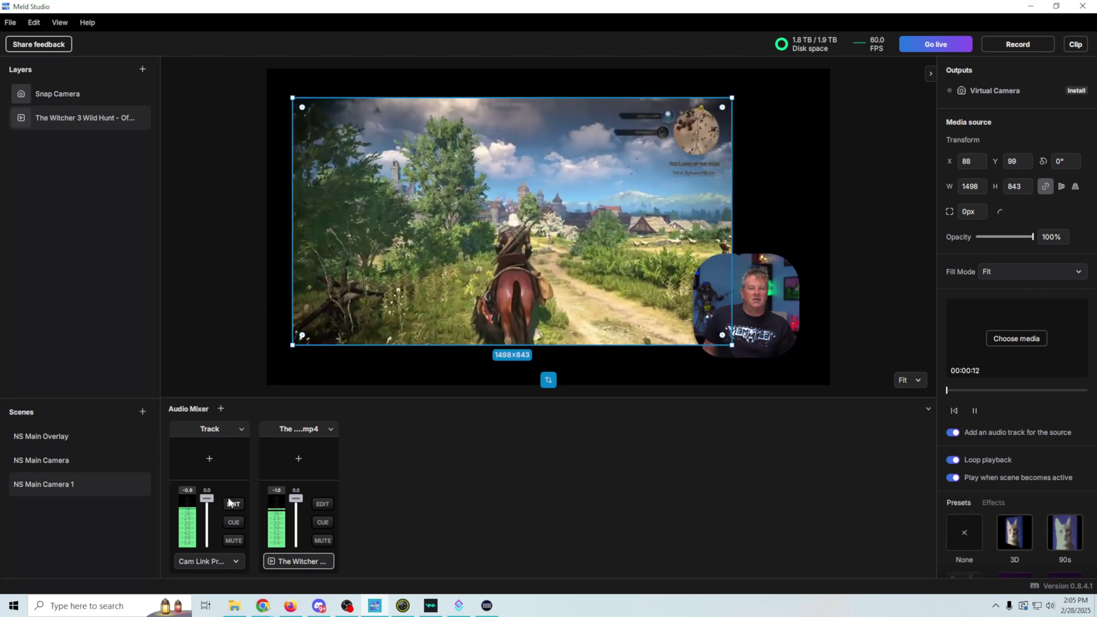
click(99, 465)
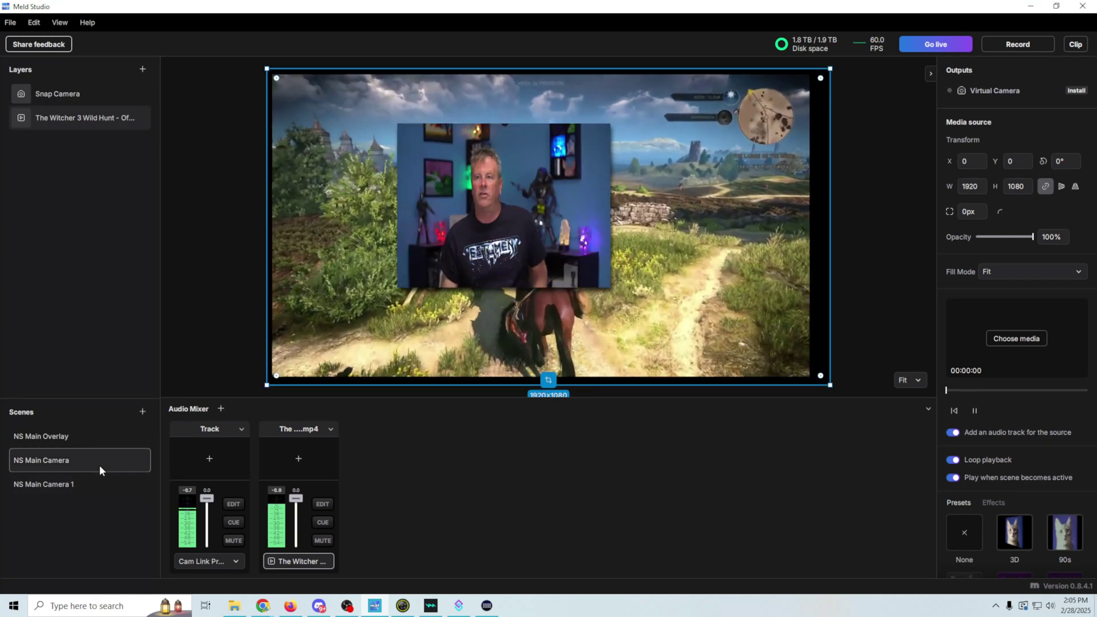
click(92, 486)
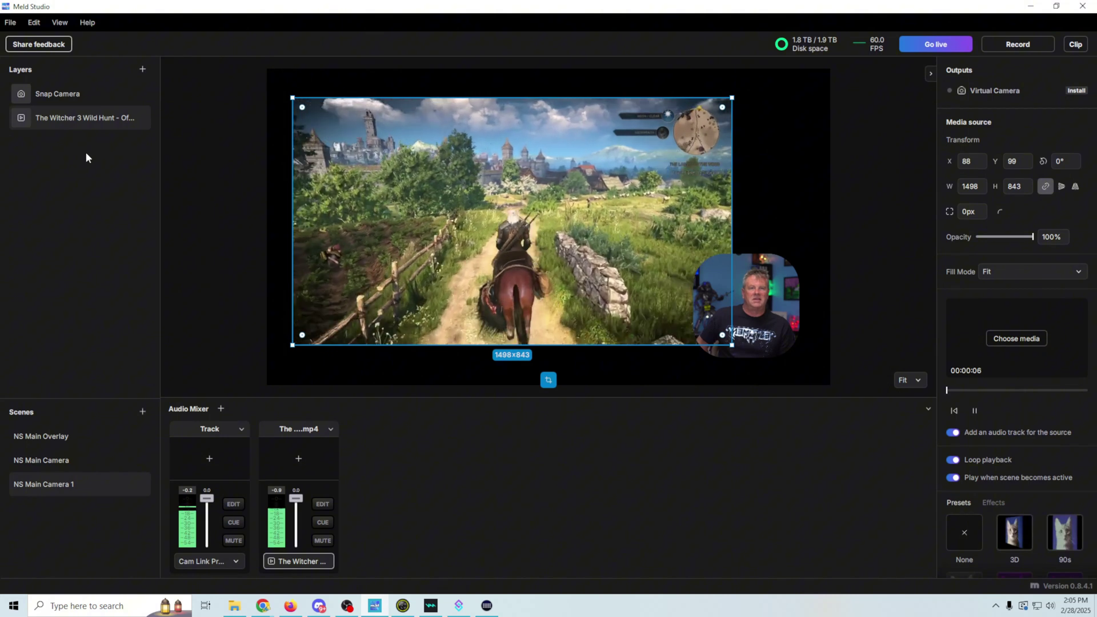
- Select the Snap Camera and Witcher 3 video layers in turn to review both elements of the NS Main Camera 1 scene
mouse_move(100, 94)
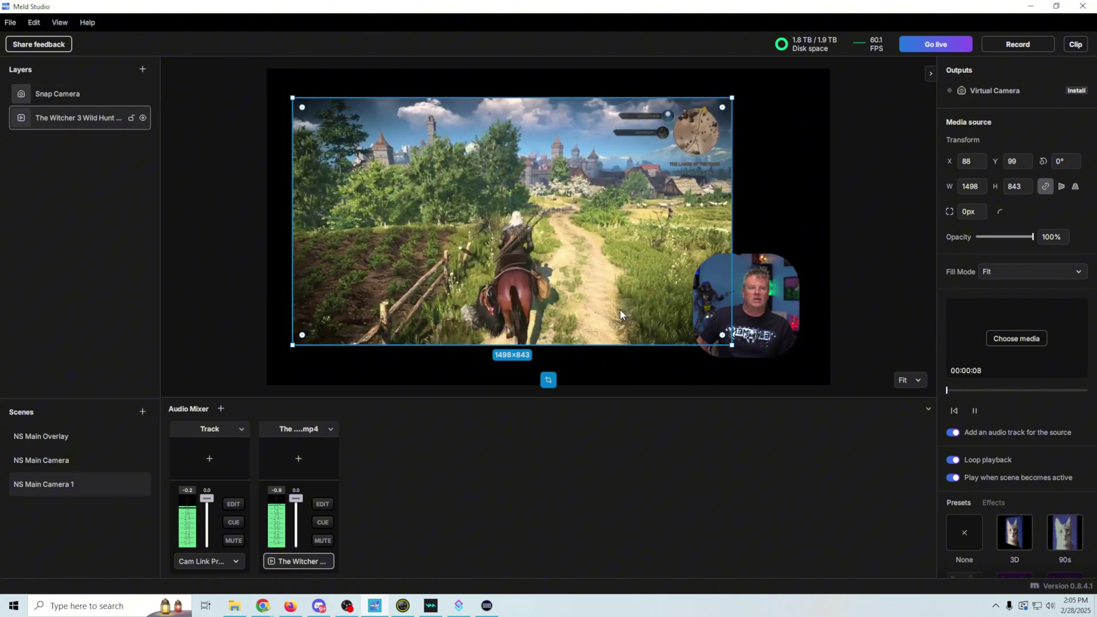
click(757, 295)
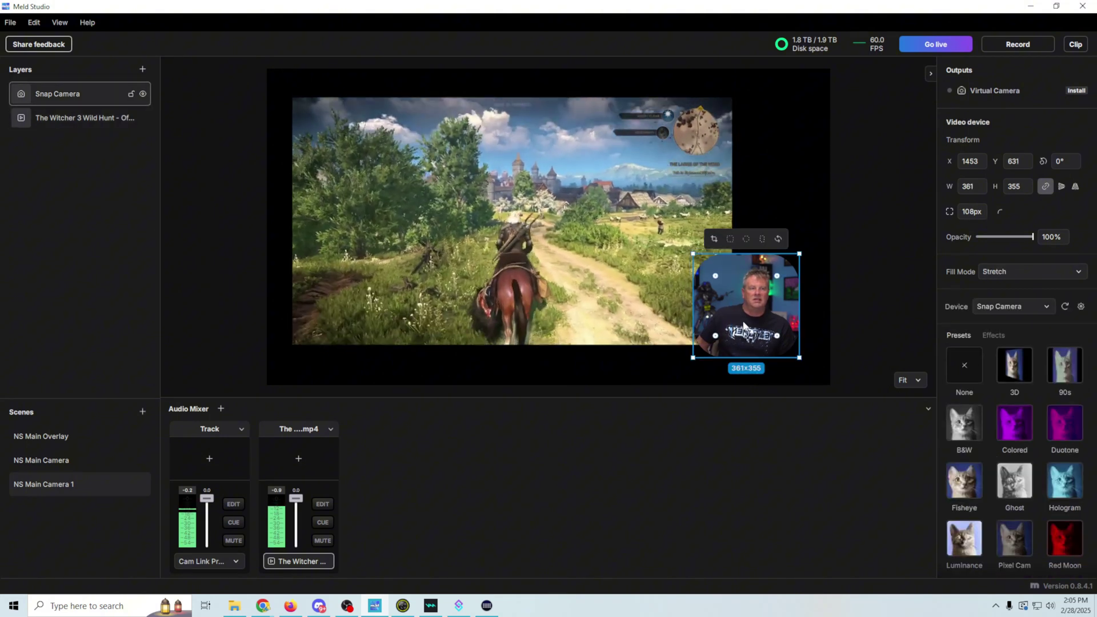
click(57, 118)
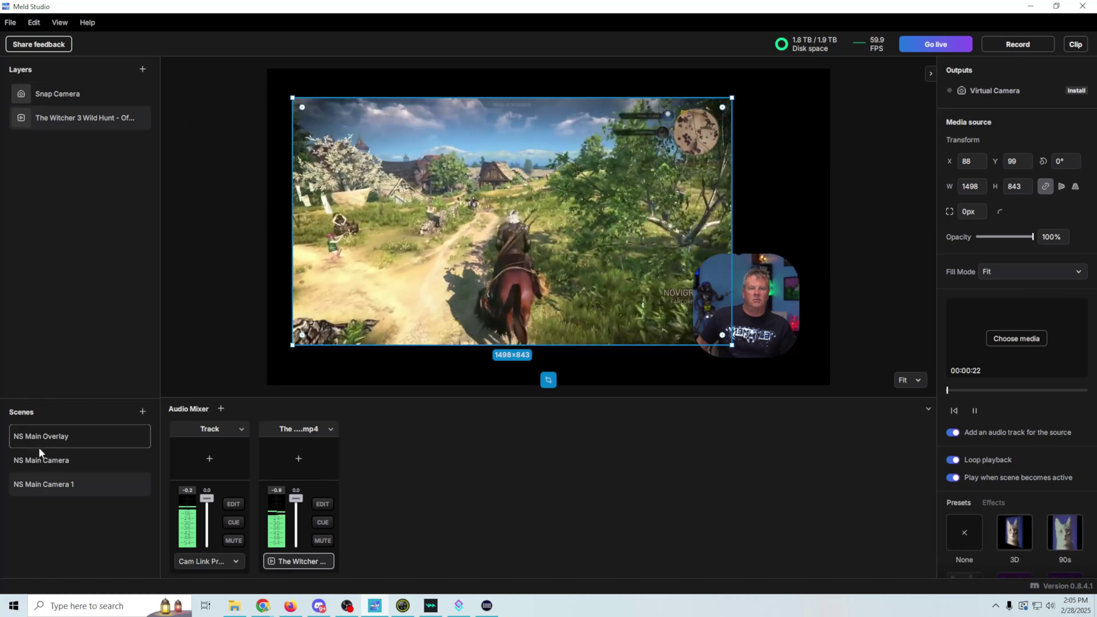
- Try to rename the Snap Camera layer in the NS Main Camera scene to Sony
click(42, 460)
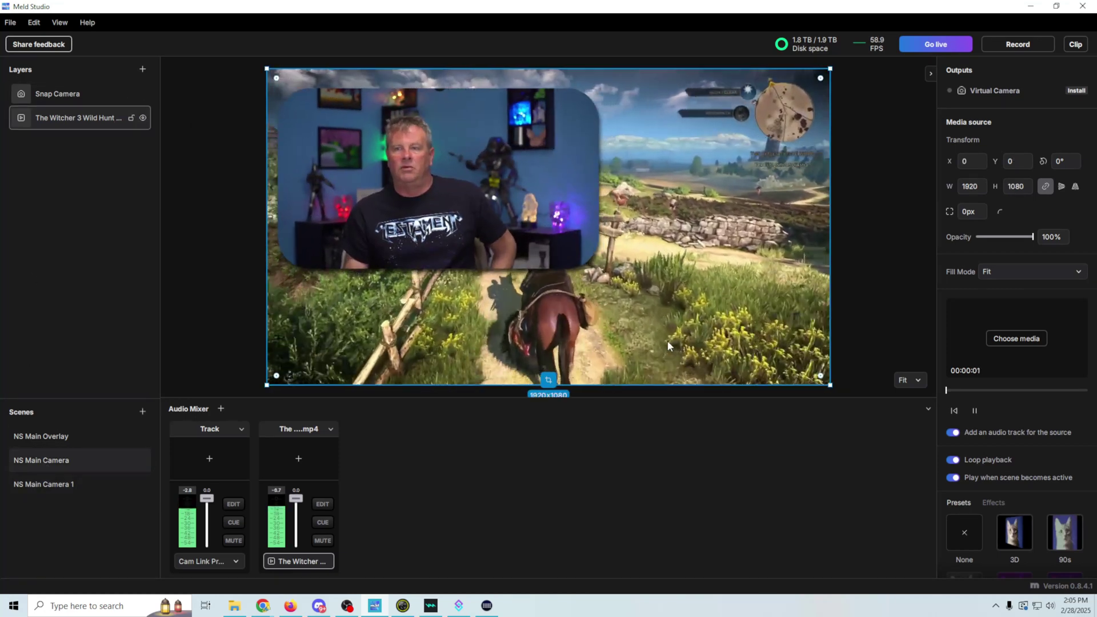
click(538, 220)
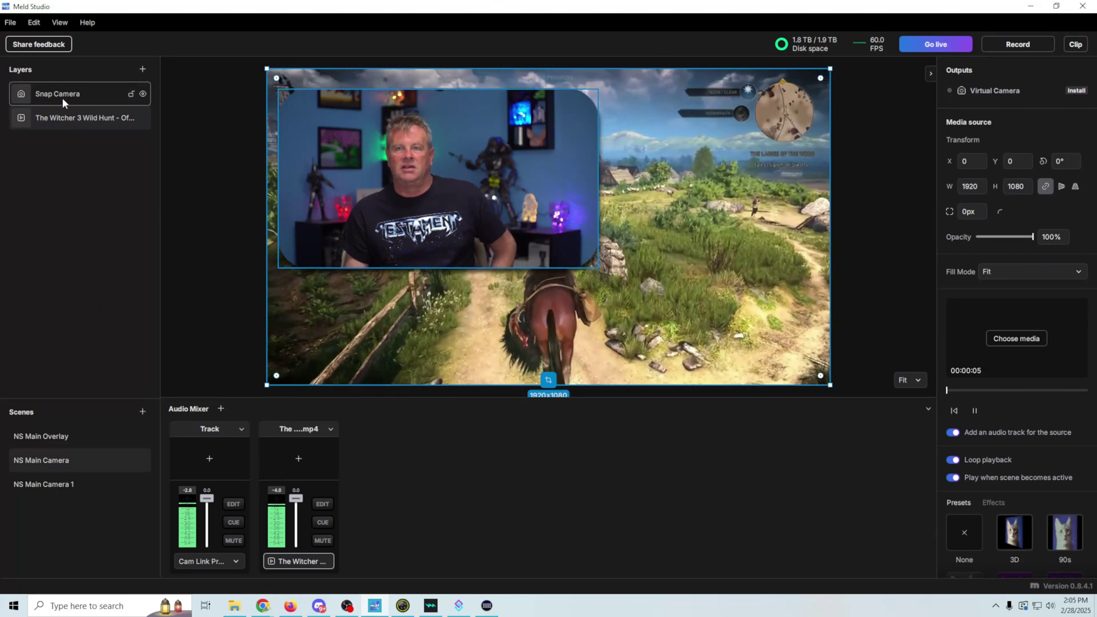
double_click(63, 94)
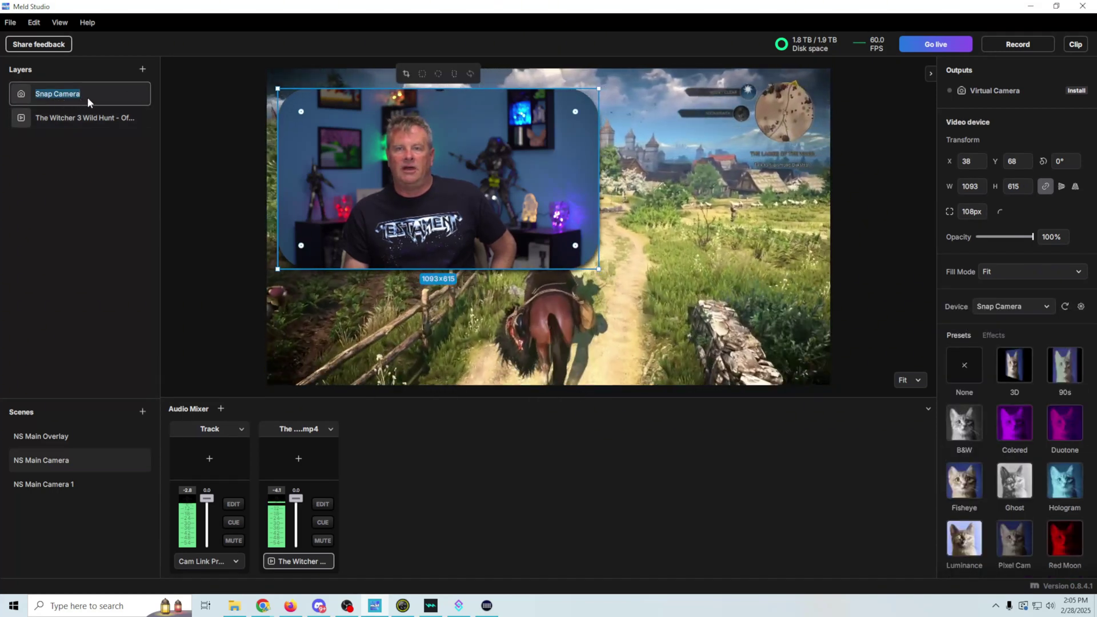
click(87, 98)
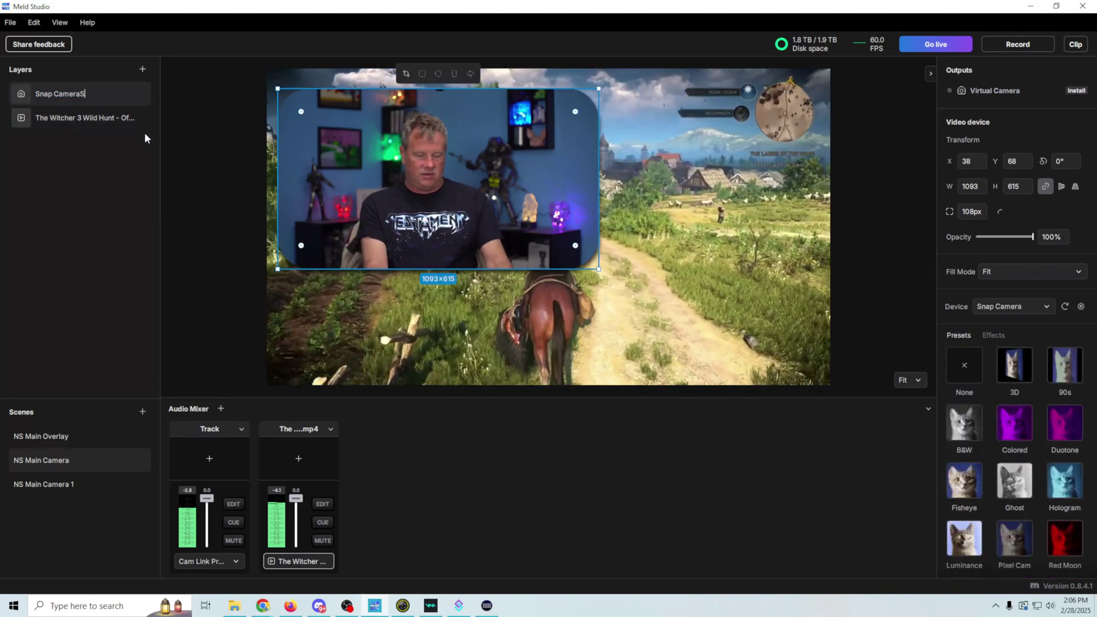
key(BackSpace)
key(BackSpace)
key(BackSpace)
key(BackSpace)
key(BackSpace)
key(BackSpace)
key(BackSpace)
key(BackSpace)
key(BackSpace)
key(BackSpace)
key(BackSpace)
text(Sony)
key(Return)
- Alternate between NS Main Camera 1 and NS Main Camera to preview the animated transition, ending on NS Main Camera
click(58, 485)
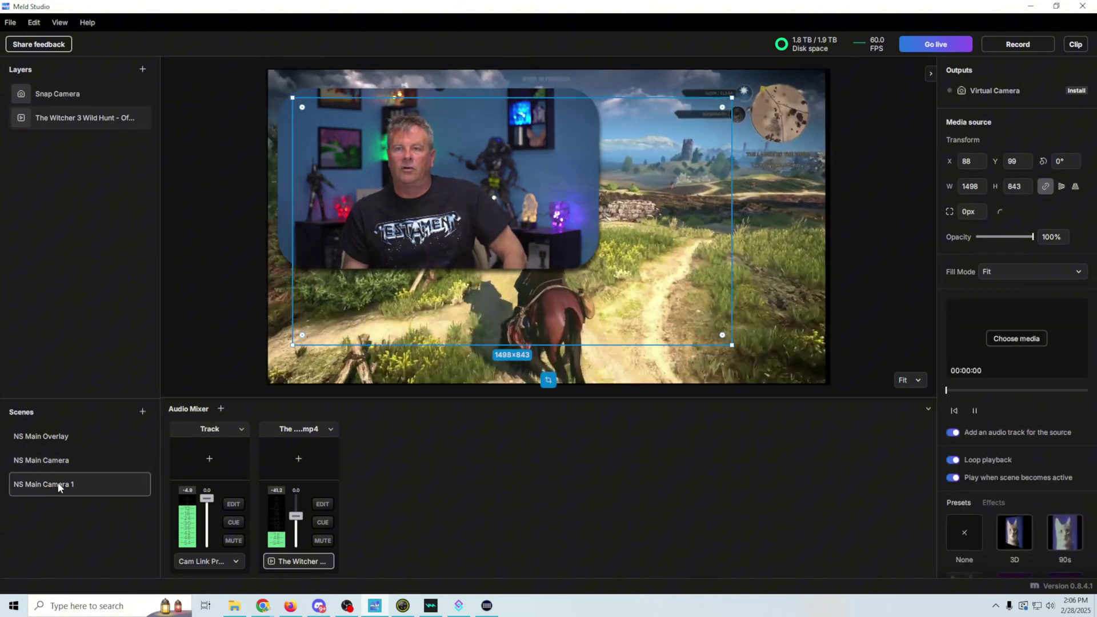
click(64, 460)
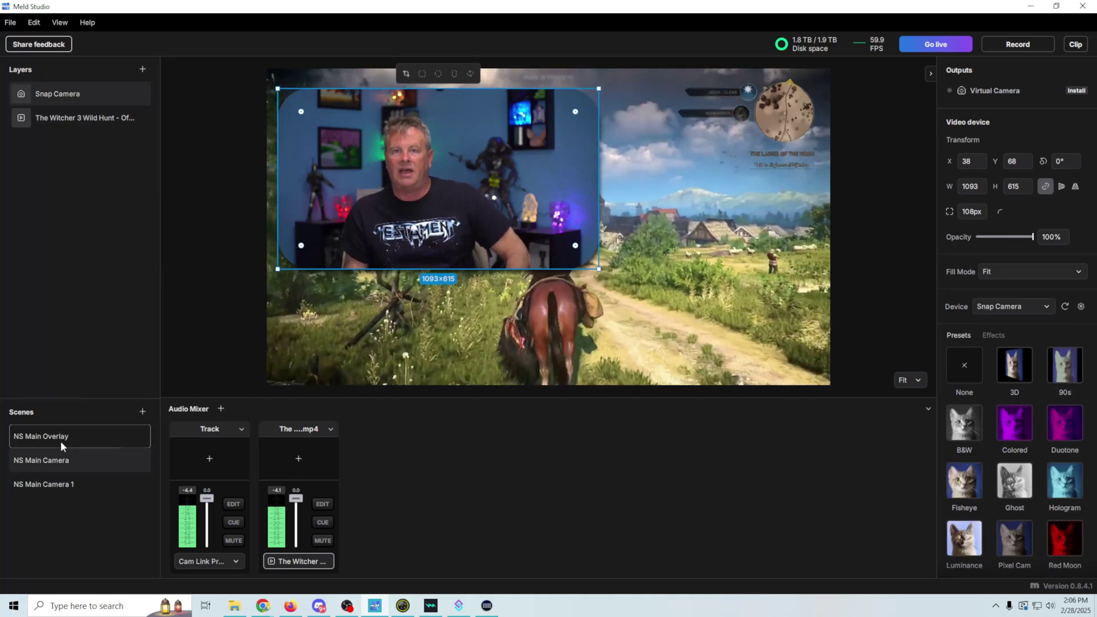
click(51, 485)
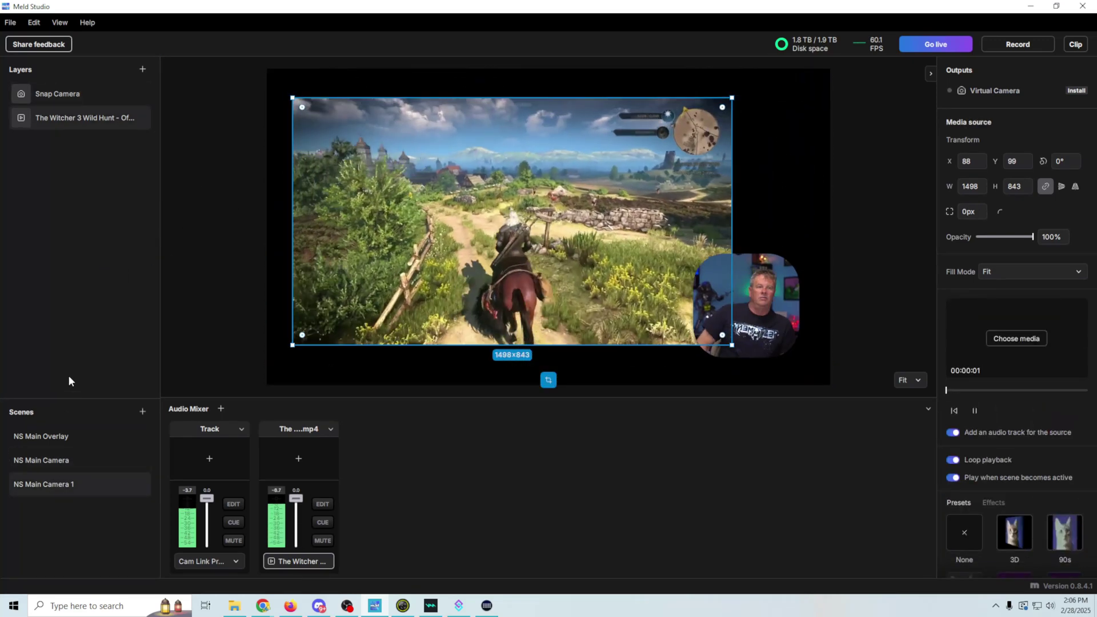
click(63, 460)
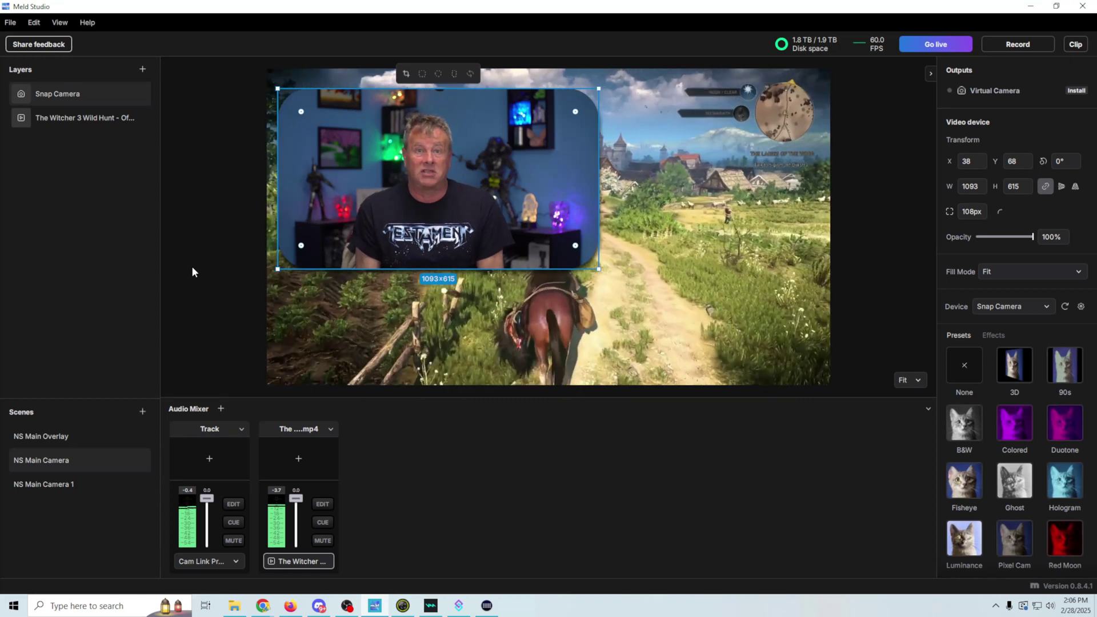
- Add a YouTube stream output in the preferences, paste its stream key, and return to the general settings
click(11, 23)
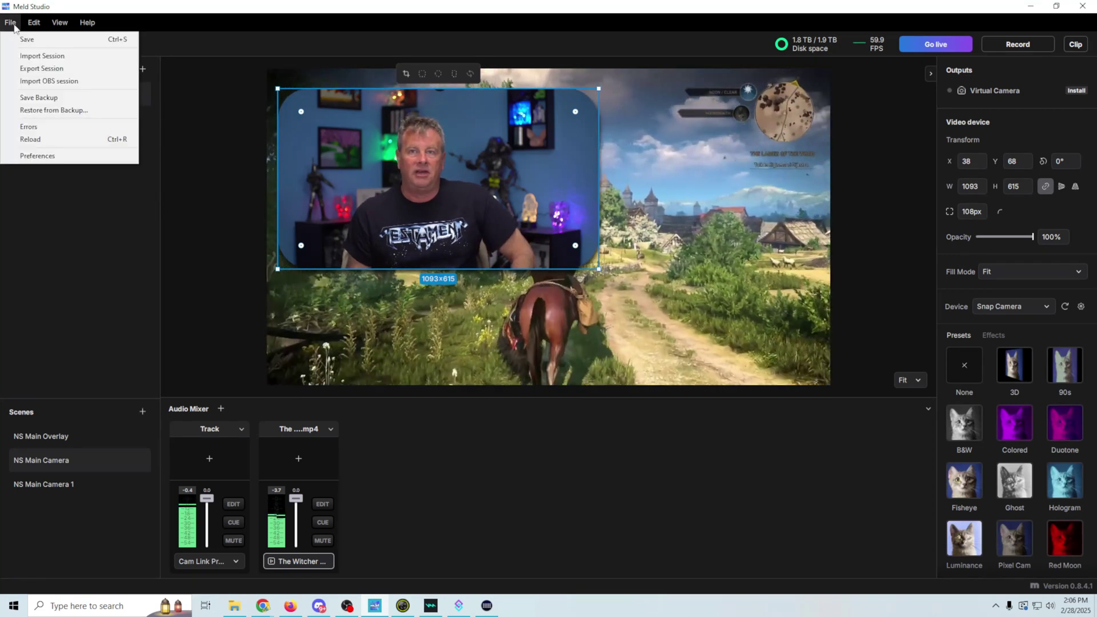
click(64, 157)
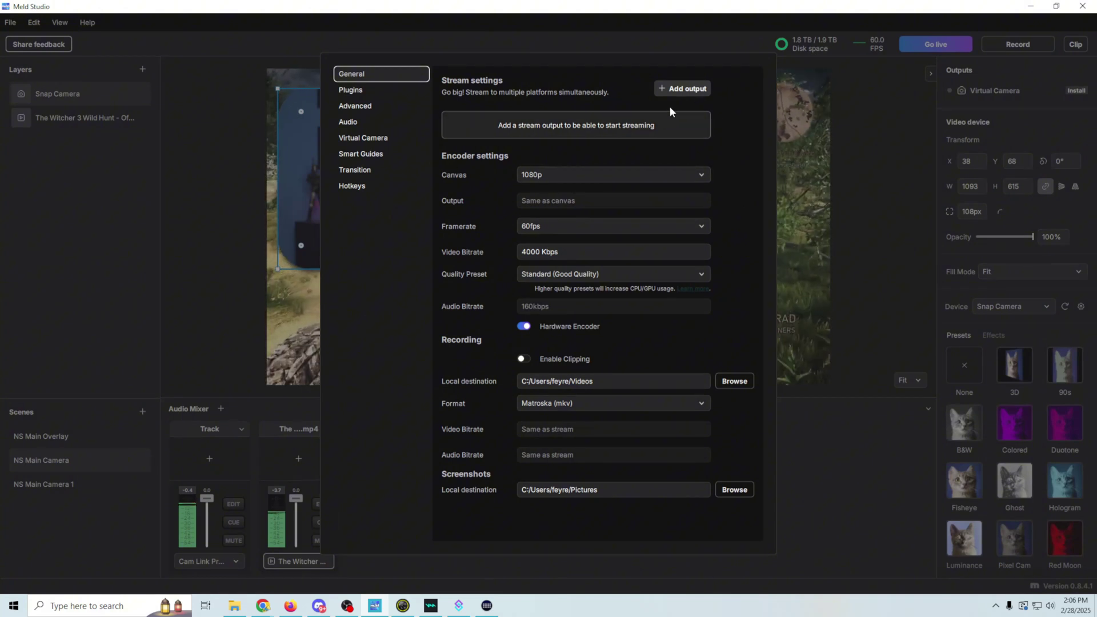
click(683, 89)
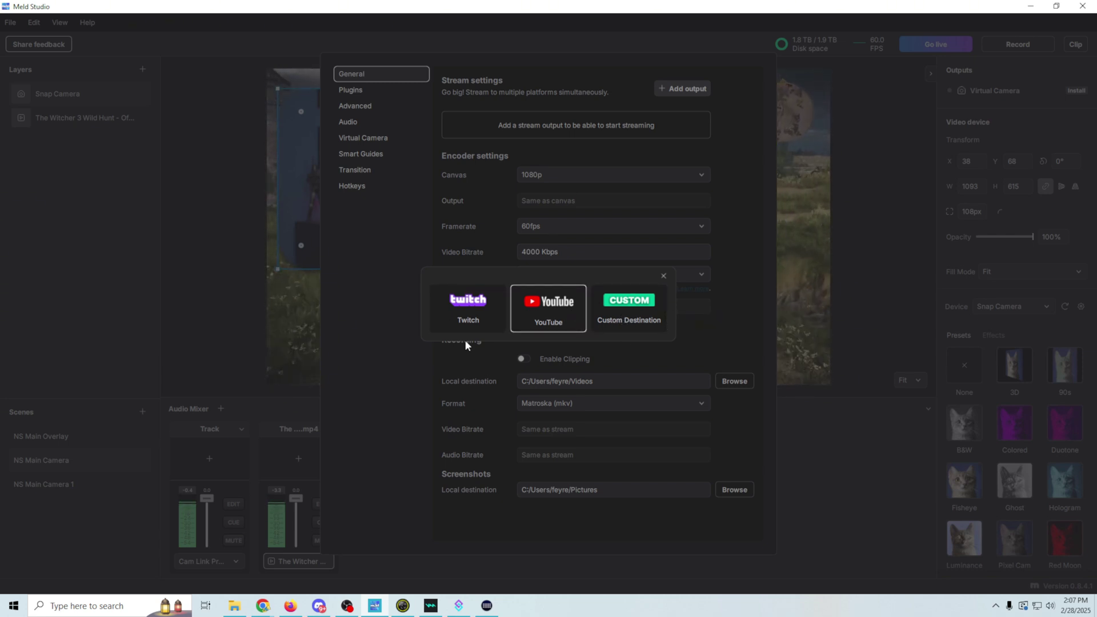
click(542, 309)
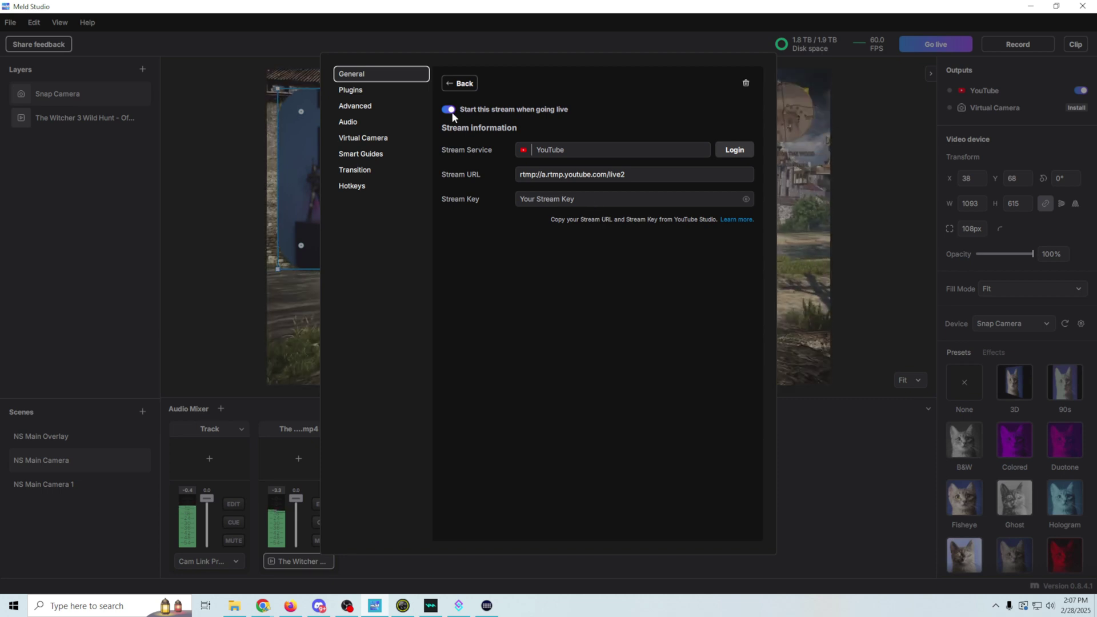
click(574, 201)
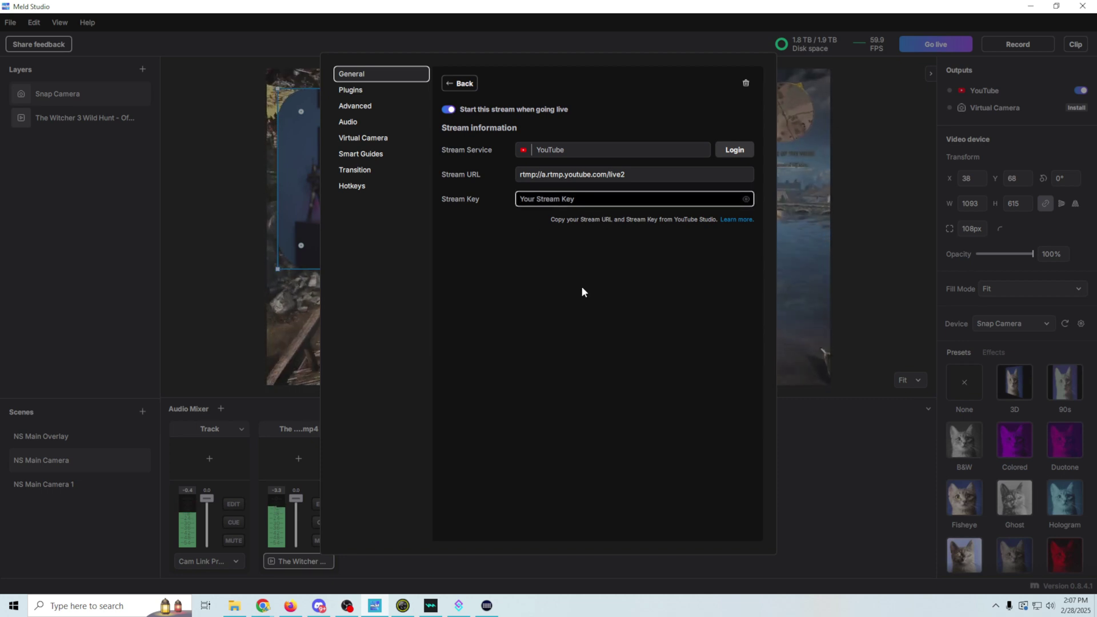
key(ctrl+v)
key(ctrl+v)
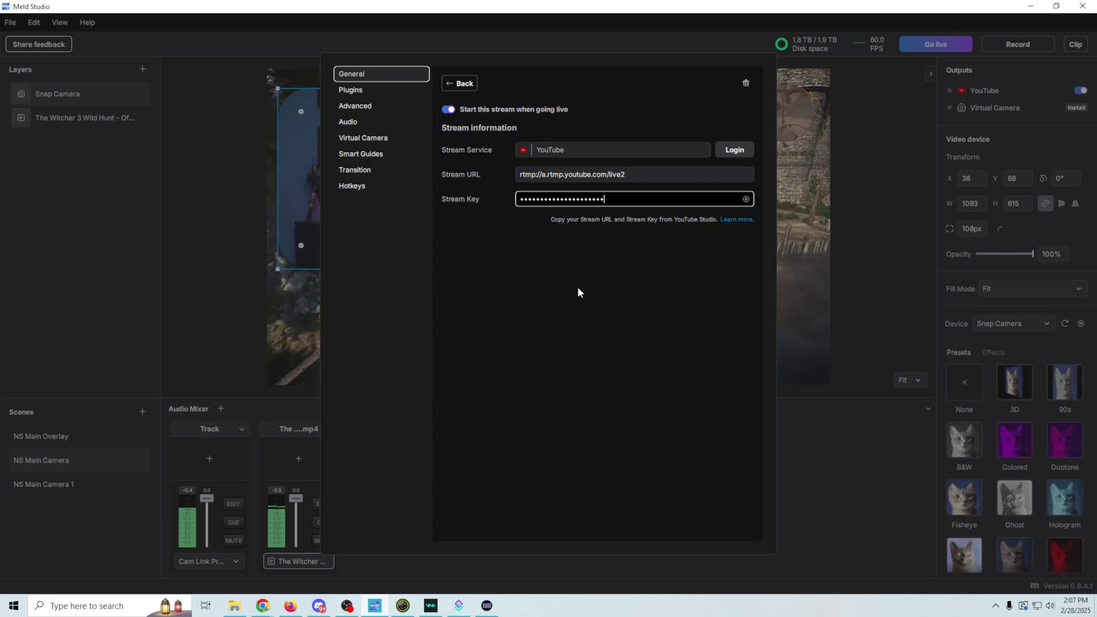
click(357, 92)
click(364, 75)
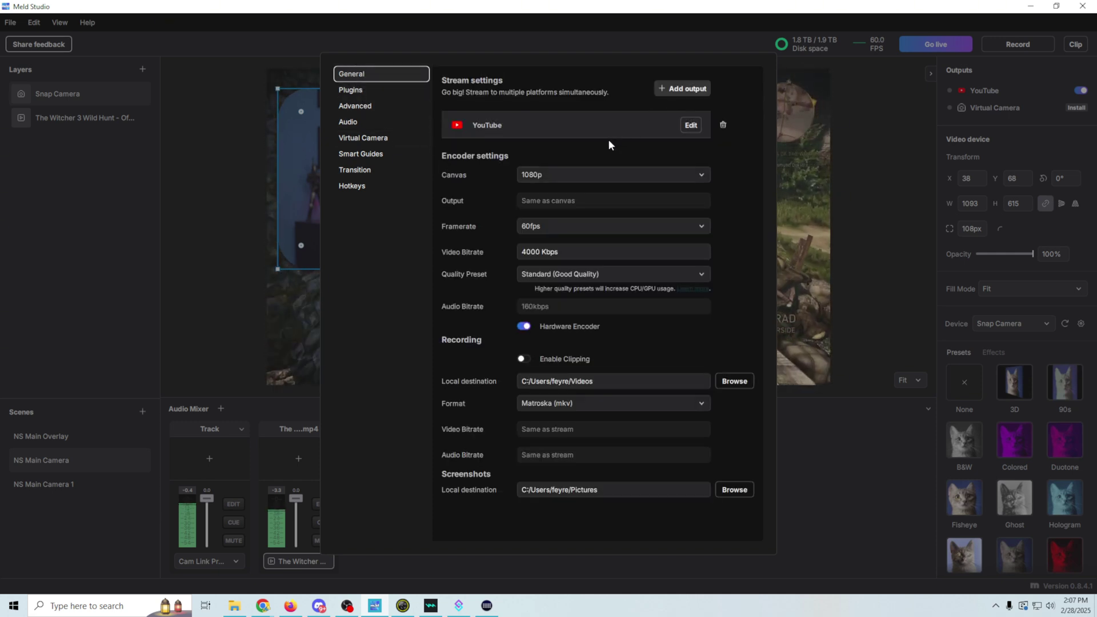
- Add a Twitch stream output, enter its stream key, and return to the general settings
click(683, 88)
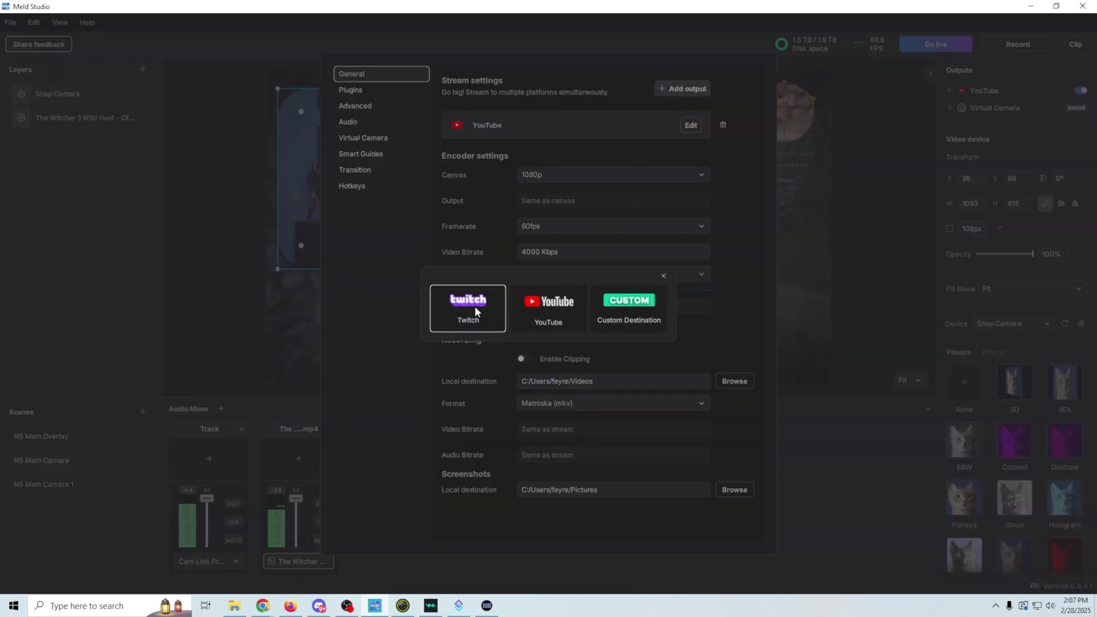
click(475, 306)
click(598, 213)
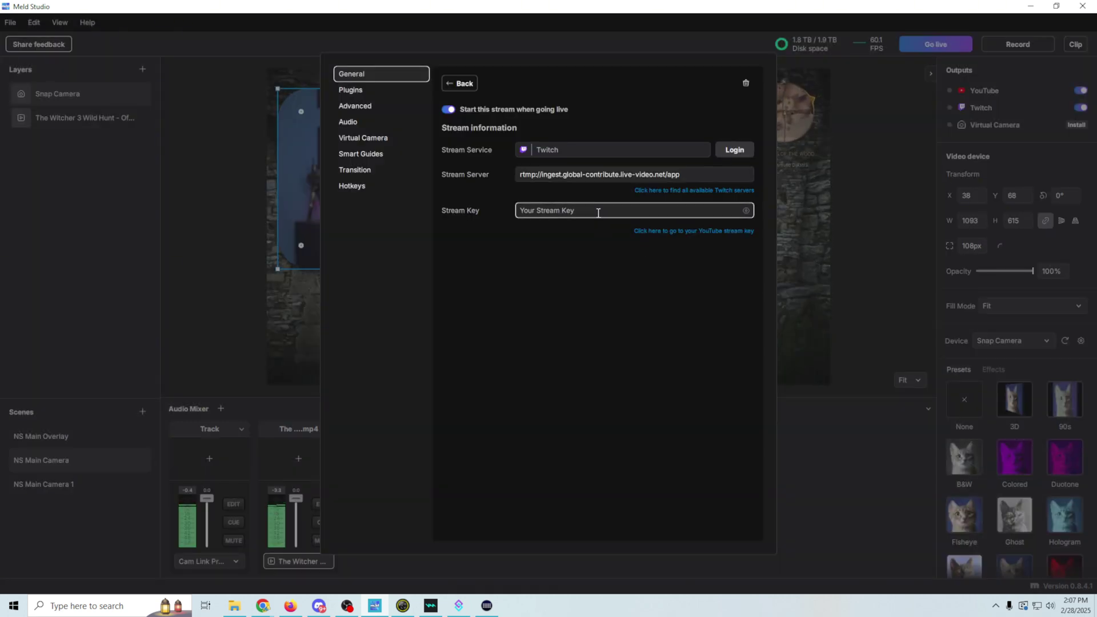
text(•••••••••)
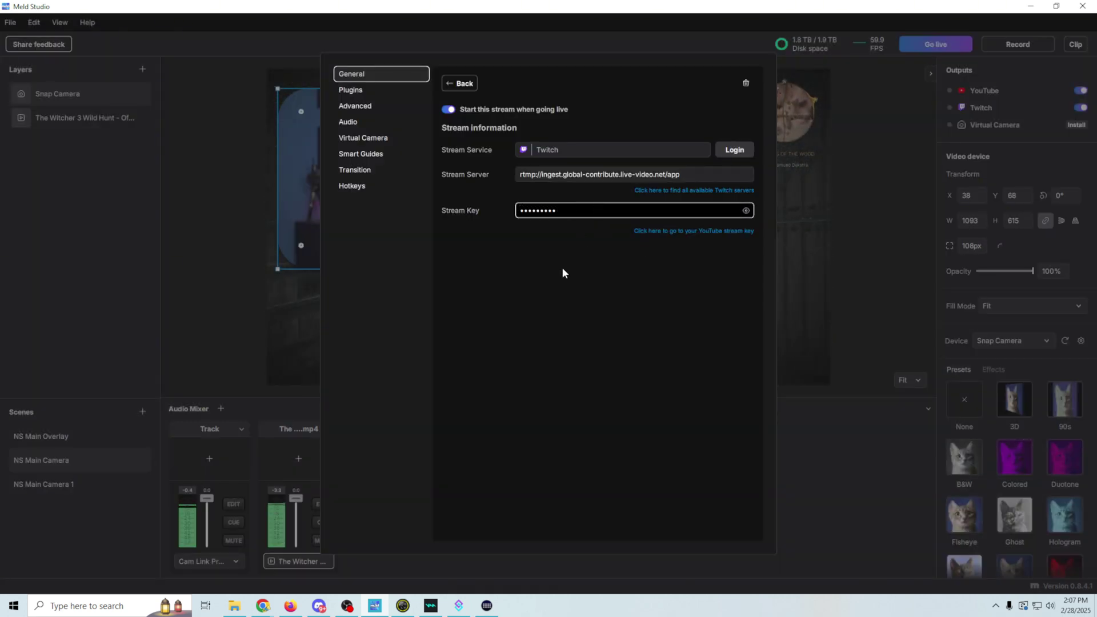
click(366, 90)
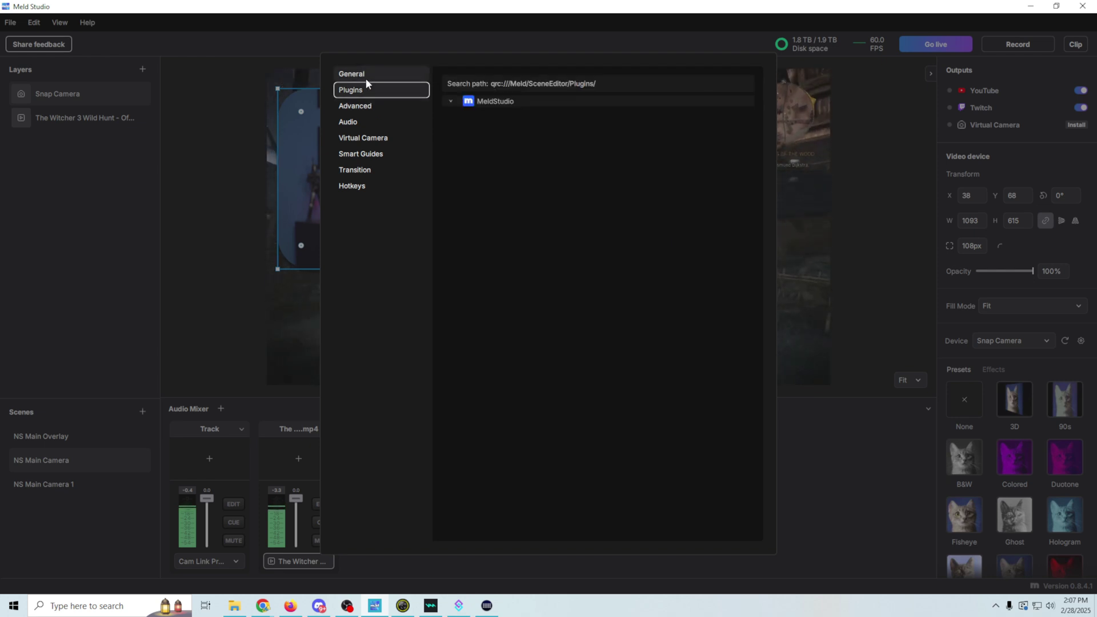
click(366, 76)
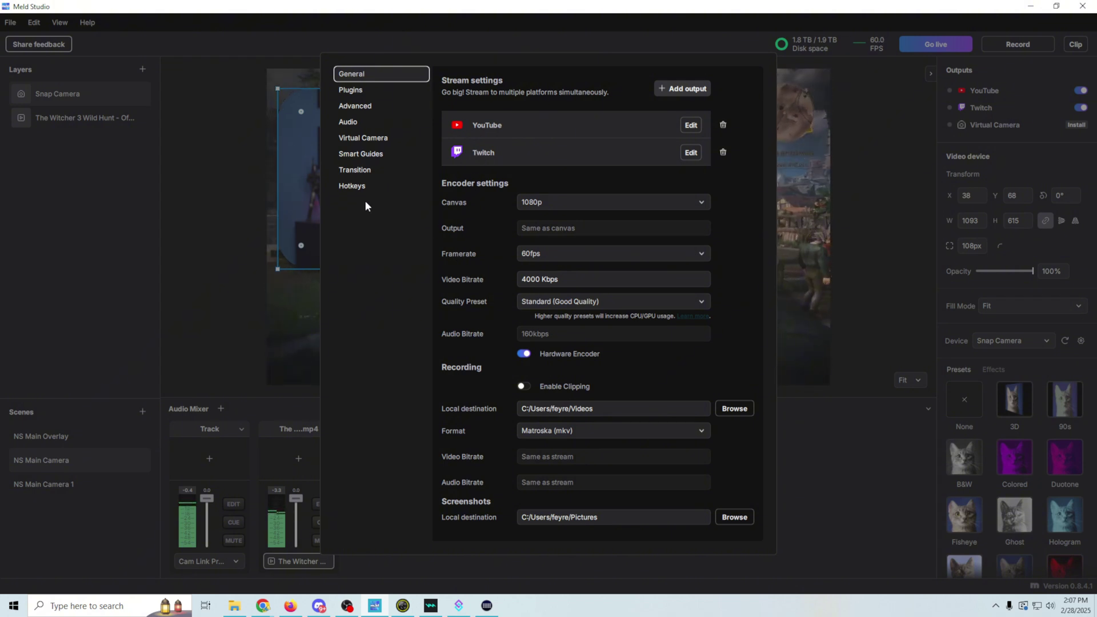
- Review the canvas resolution choices and the quality preset choices in the encoder settings without changing either
click(706, 201)
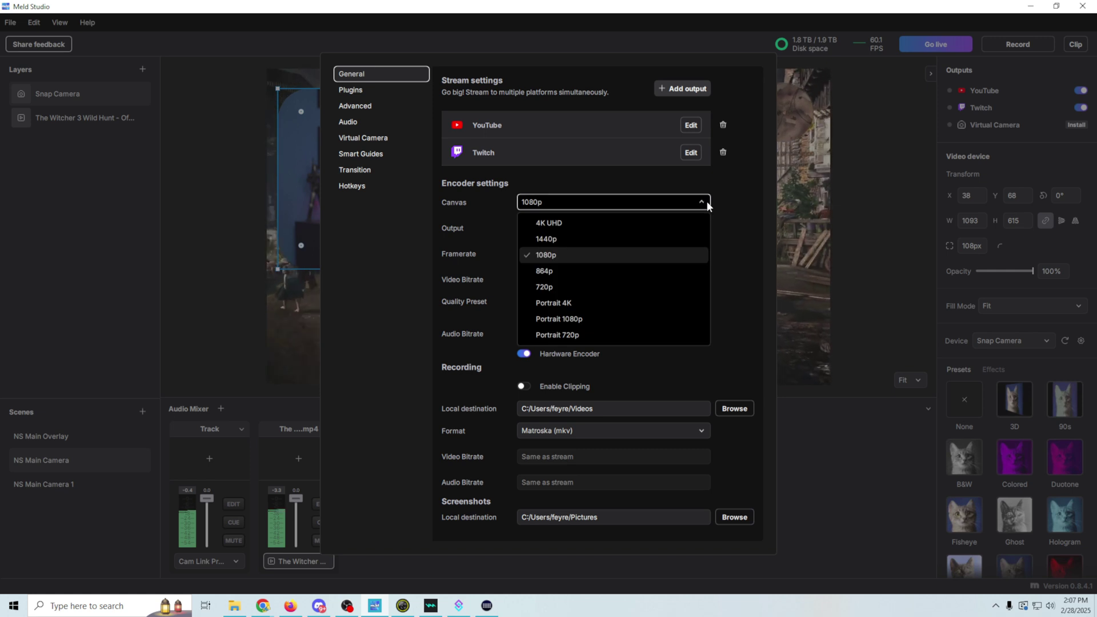
click(721, 225)
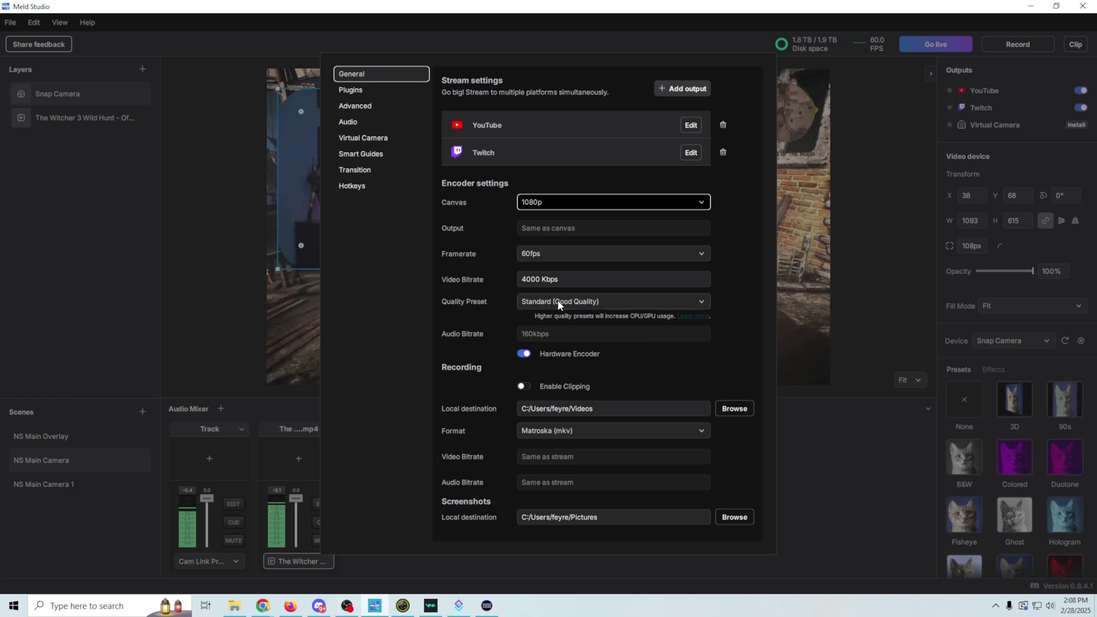
click(611, 303)
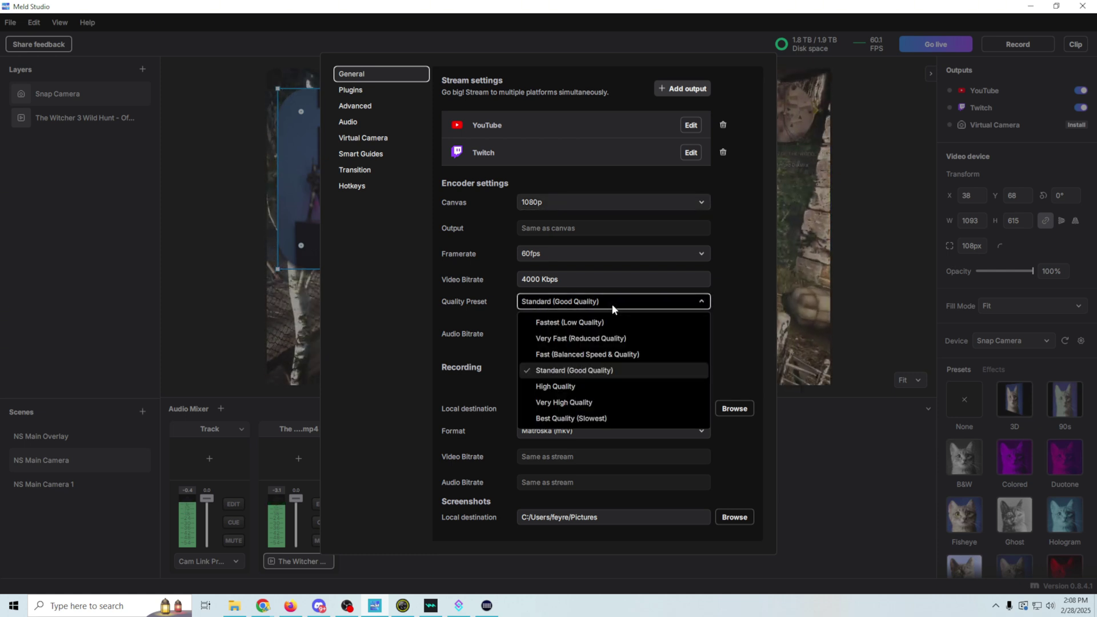
click(729, 298)
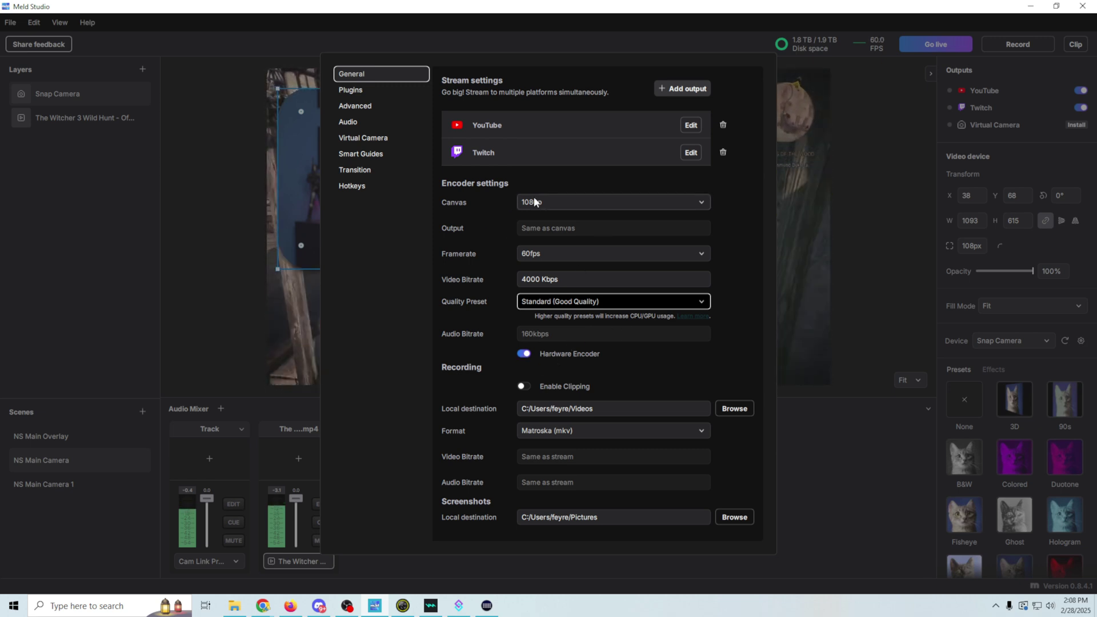
- Review the Plugins, Advanced, Audio output device, Virtual Camera, Smart Guides, Transition and Hotkeys preferences, then close the preferences
key(Down)
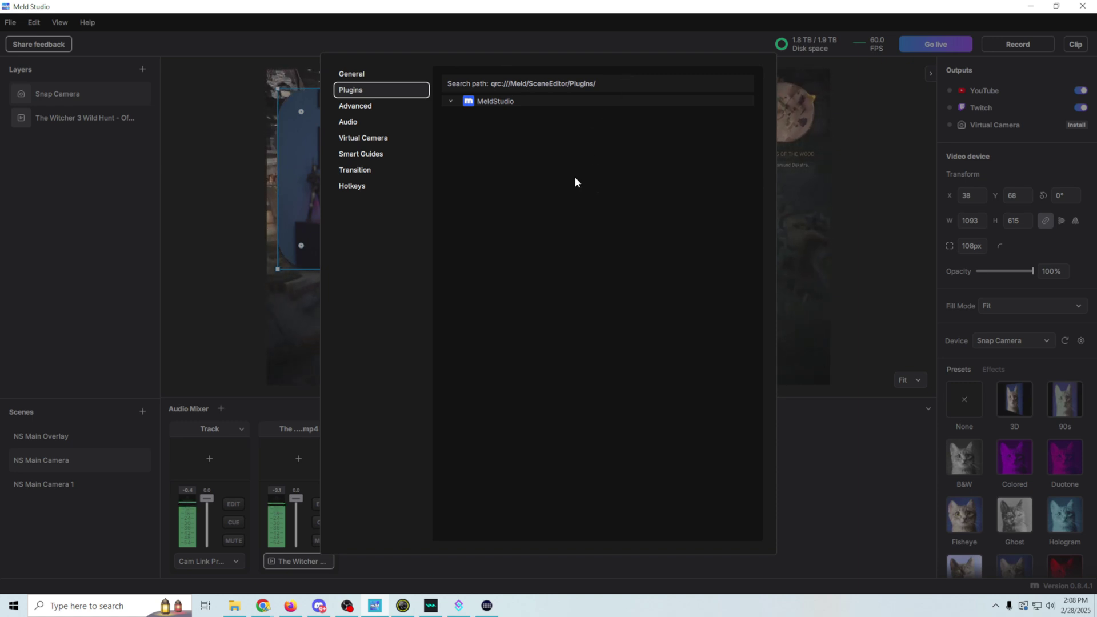
click(376, 107)
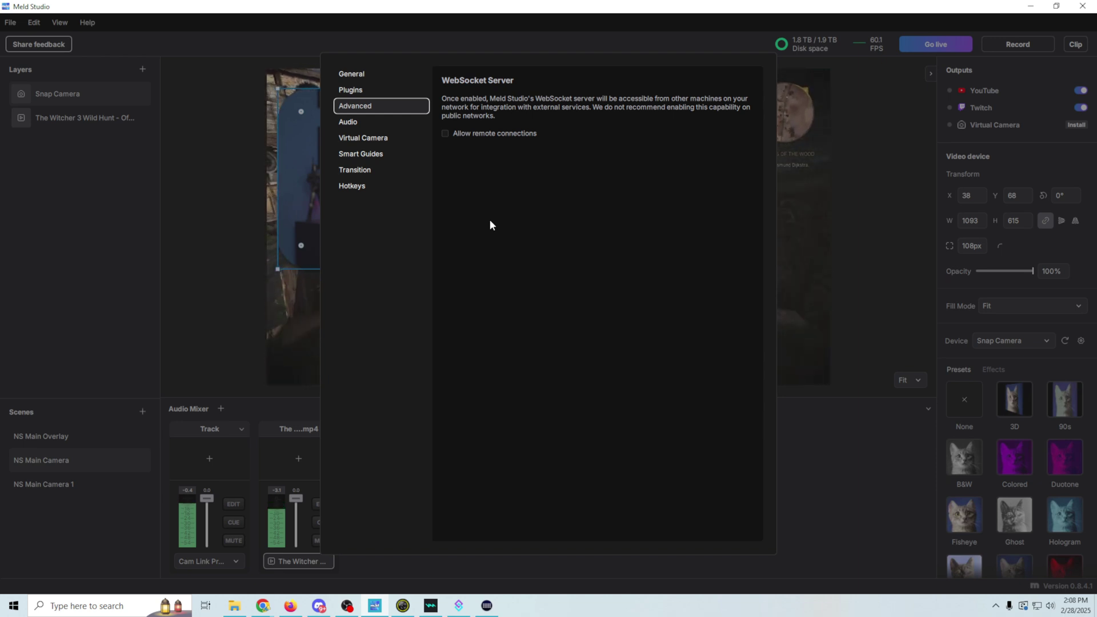
click(380, 121)
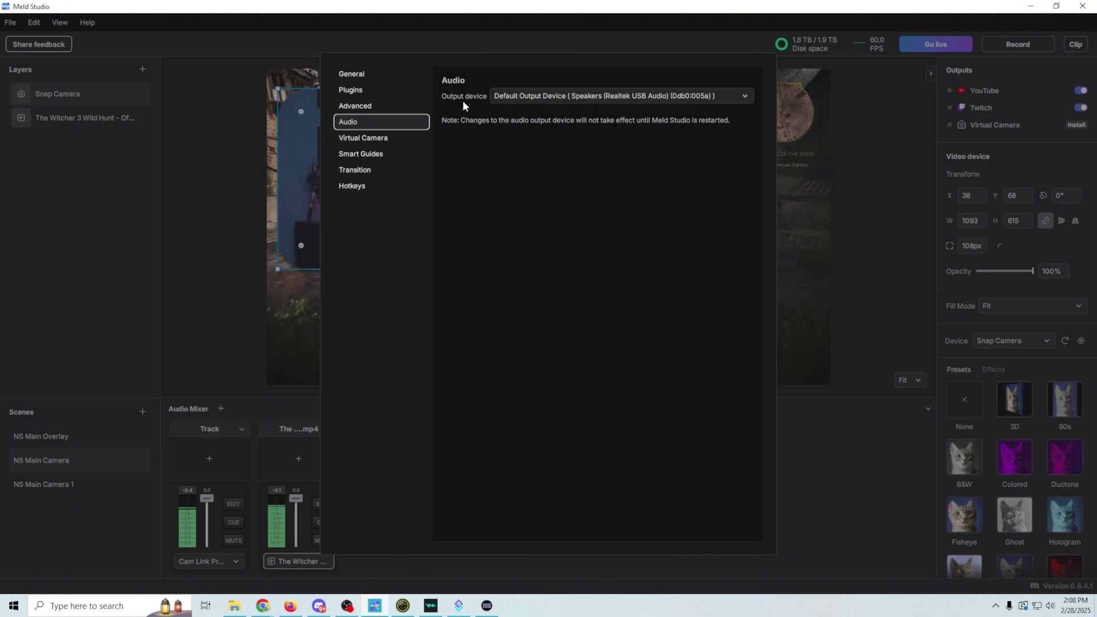
click(745, 98)
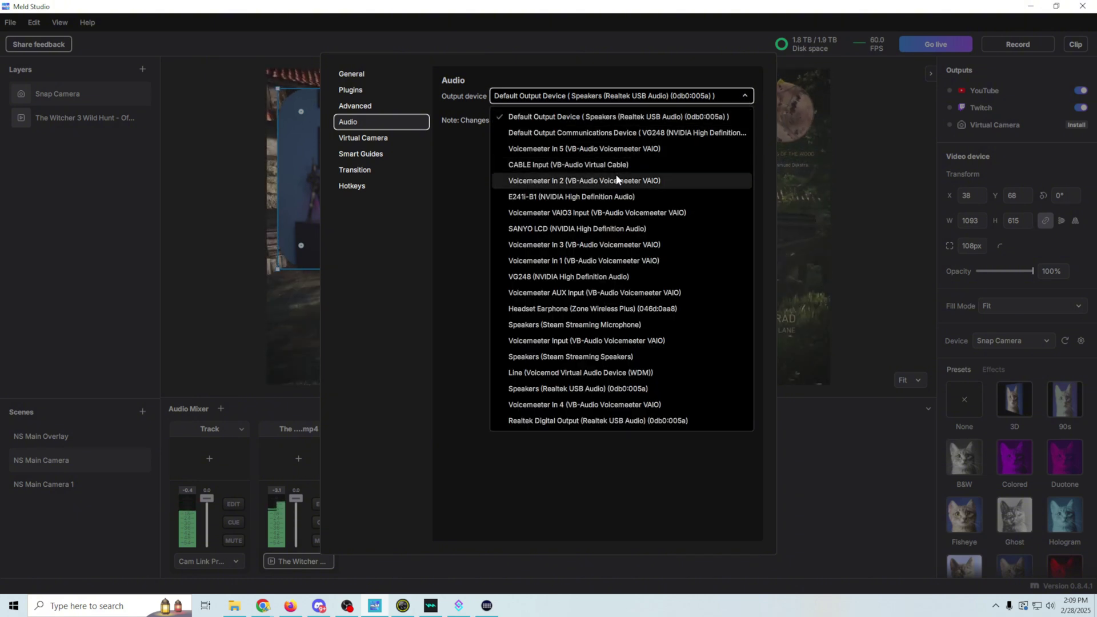
click(363, 138)
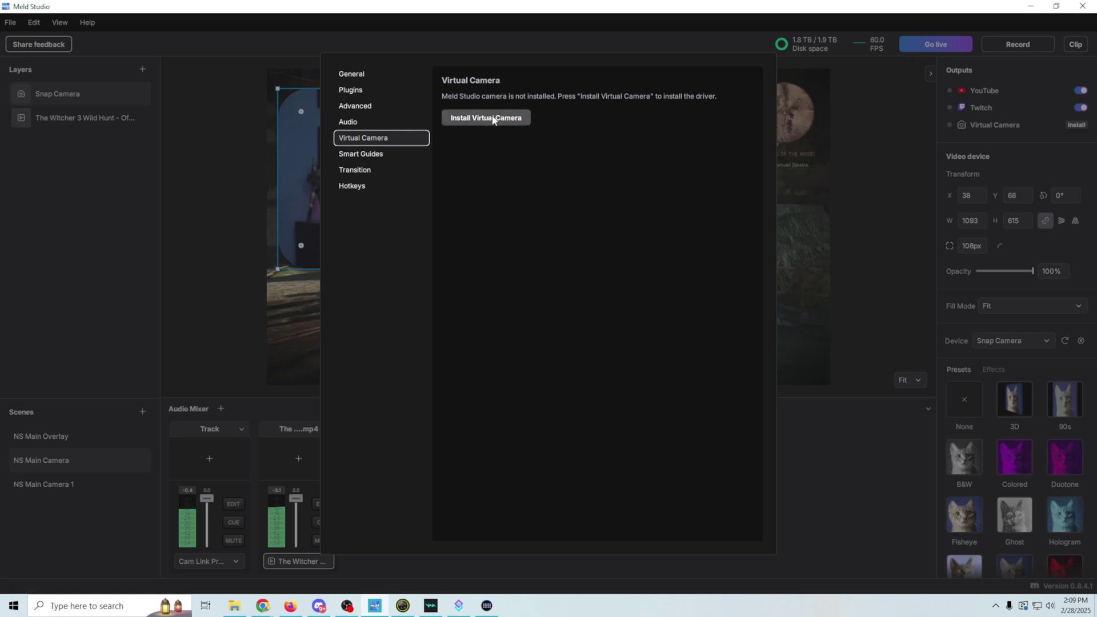
click(371, 156)
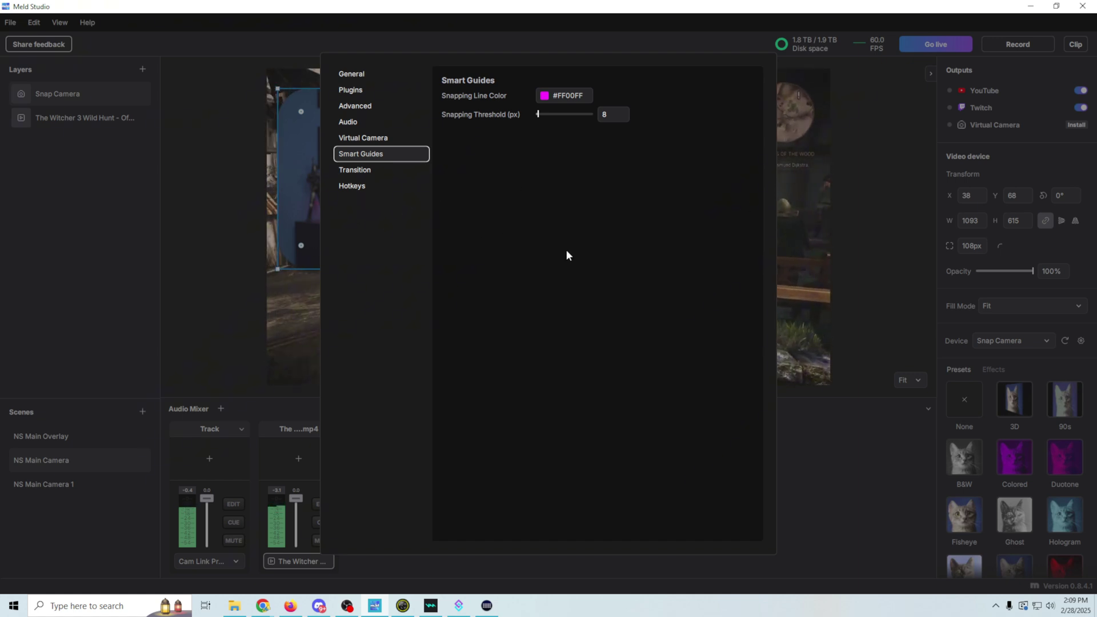
click(376, 173)
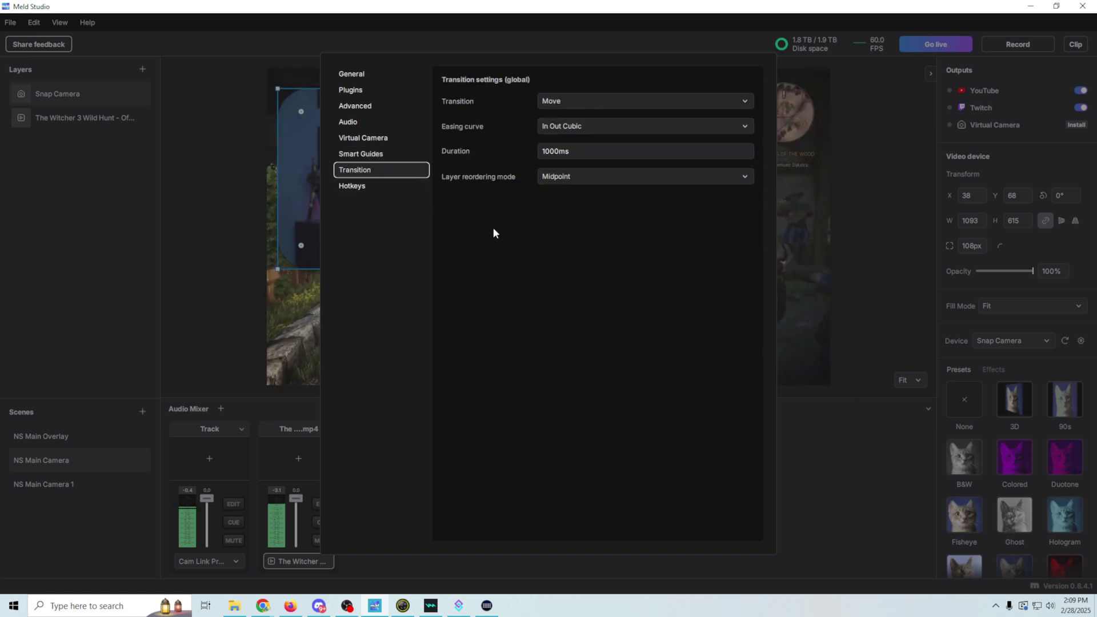
click(368, 188)
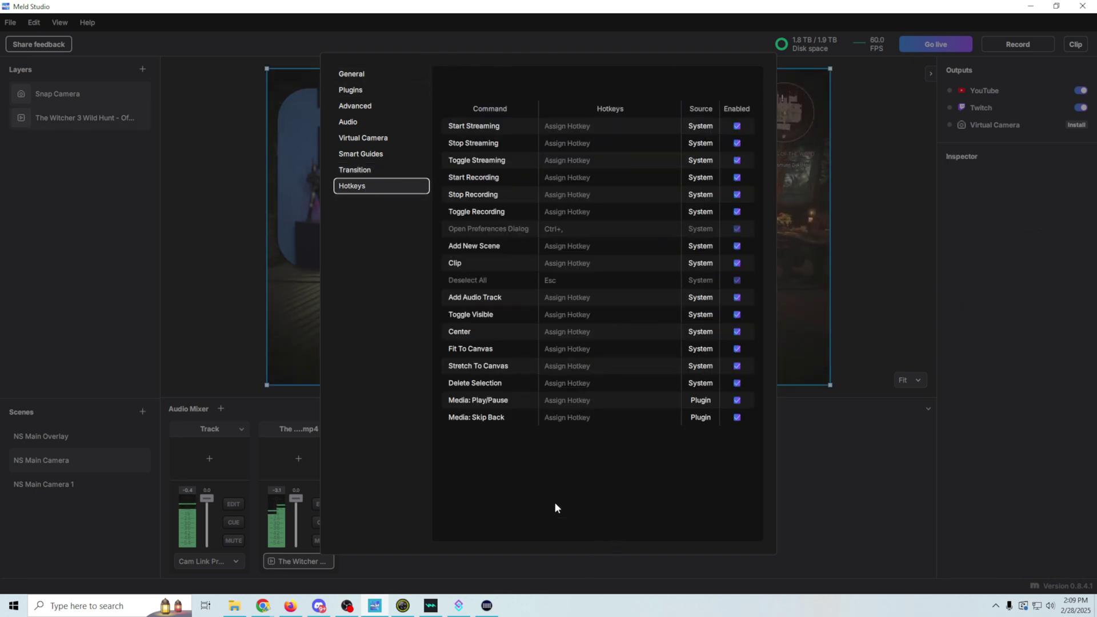
click(177, 97)
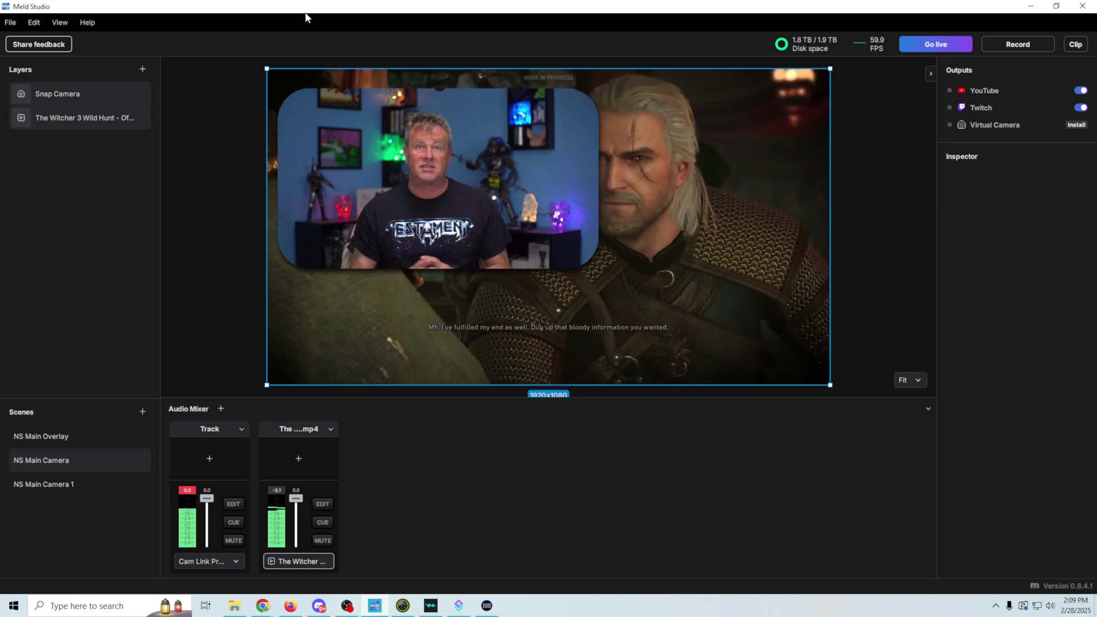
- Move the Snap Camera layer to about X 87, Y 45 and try the Colored, B&W, Fisheye, Ghost, Hologram and Luminance presets on it
drag(418, 214, 432, 209)
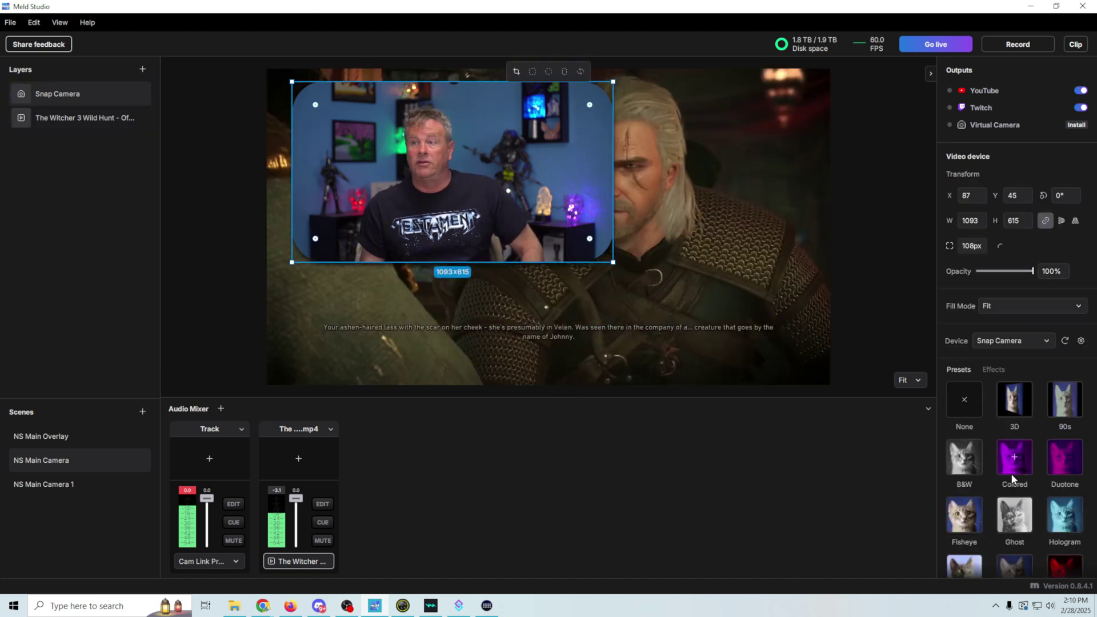
click(1020, 455)
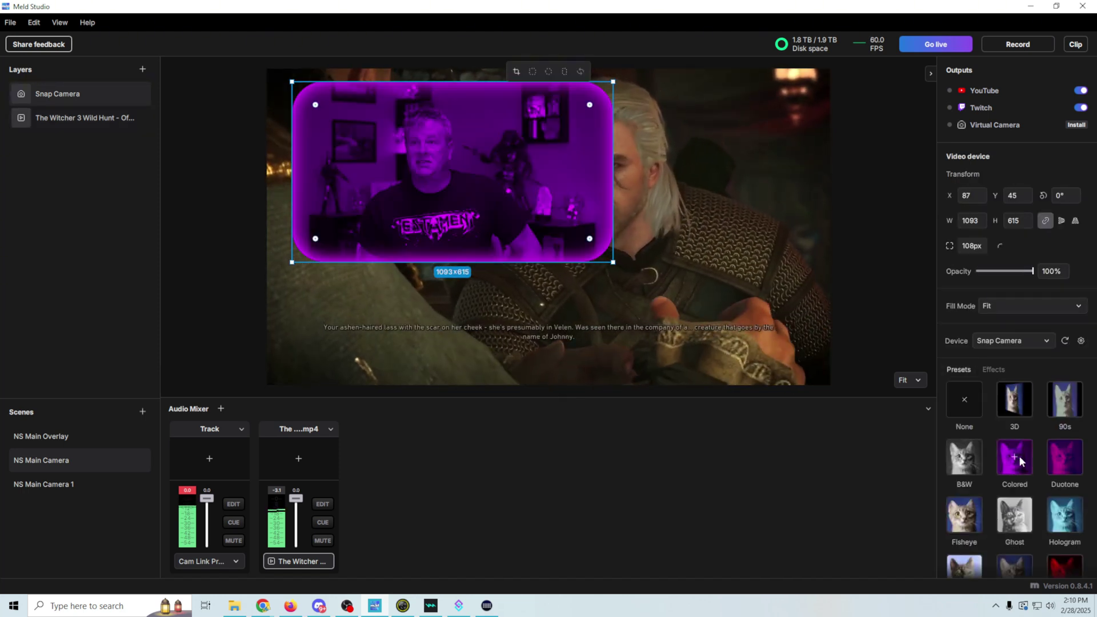
click(953, 458)
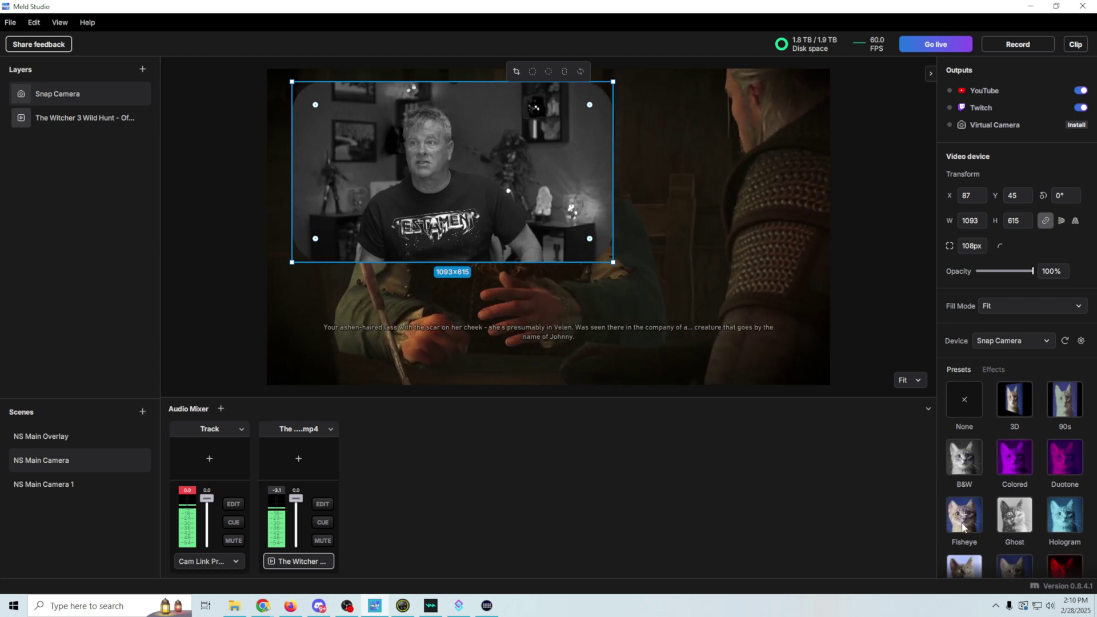
click(964, 514)
click(1017, 518)
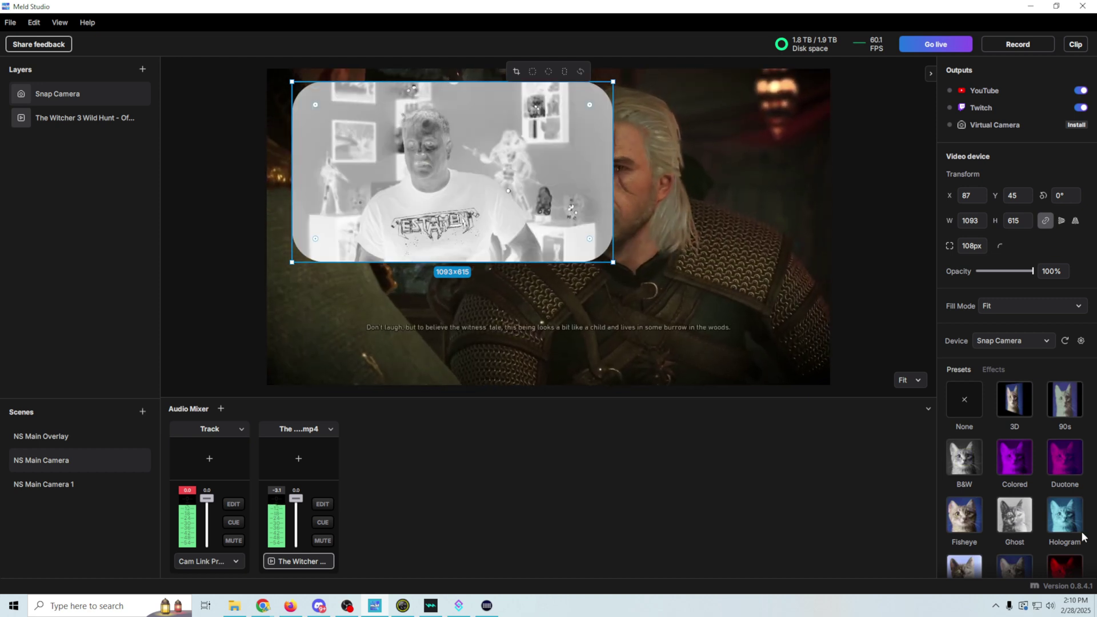
click(1065, 515)
click(965, 568)
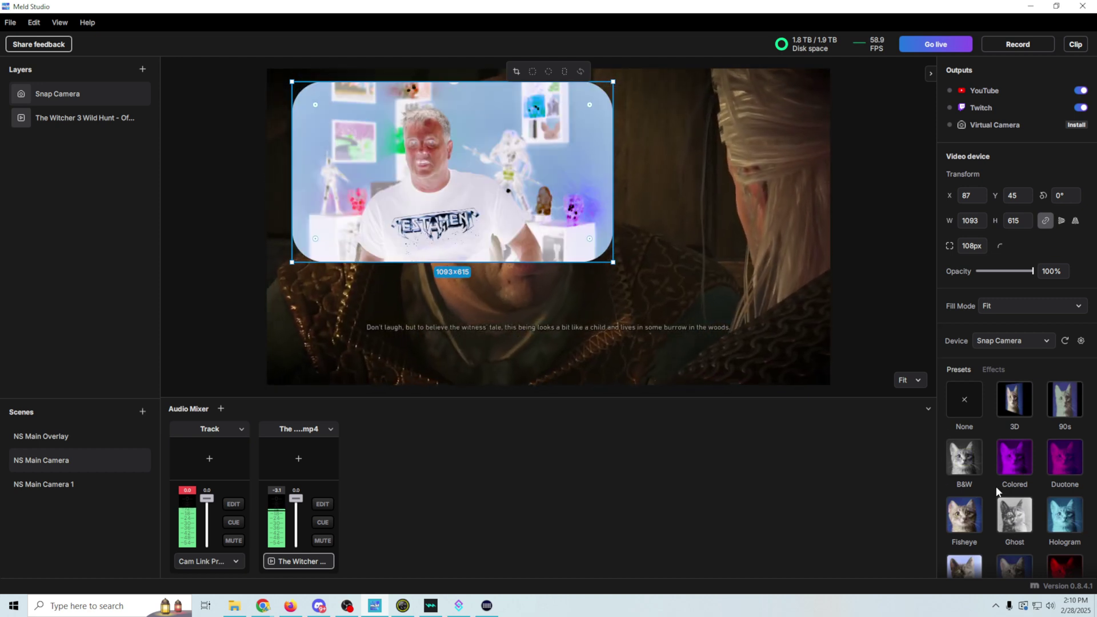
scroll(995, 486, down, 2)
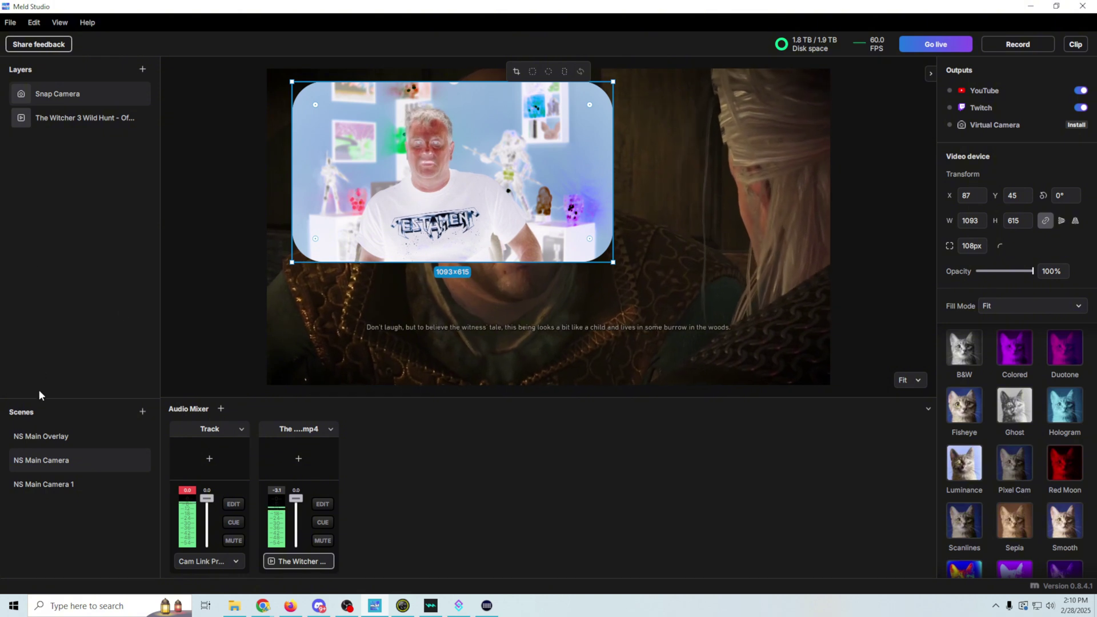
- Check the camera in NS Main Camera 1, return to NS Main Camera, and reset the Snap Camera preset to None
click(34, 484)
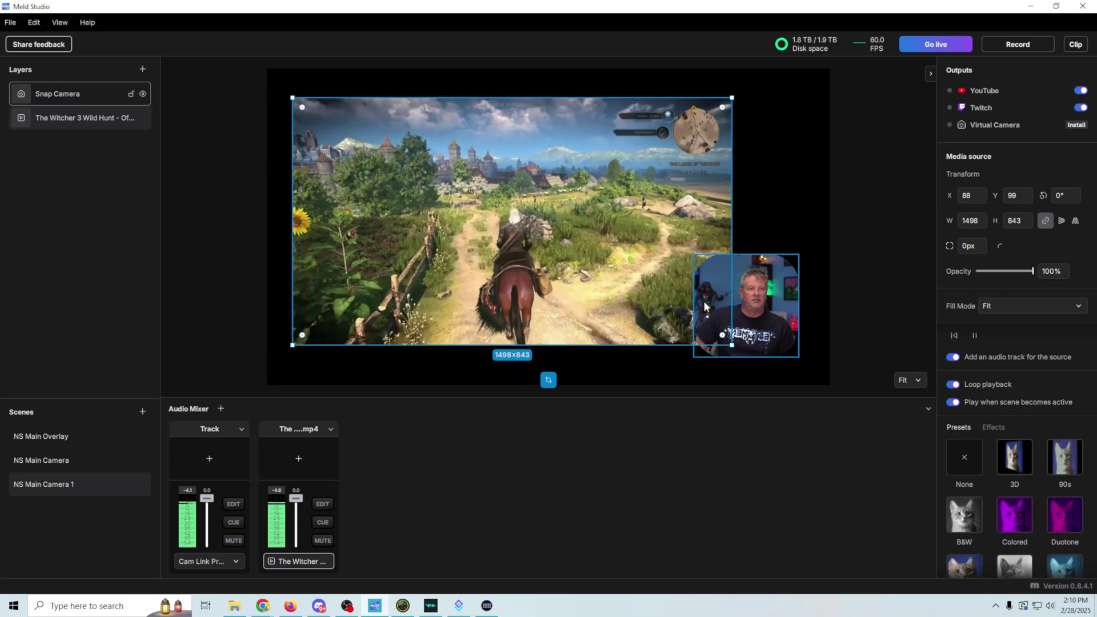
click(75, 458)
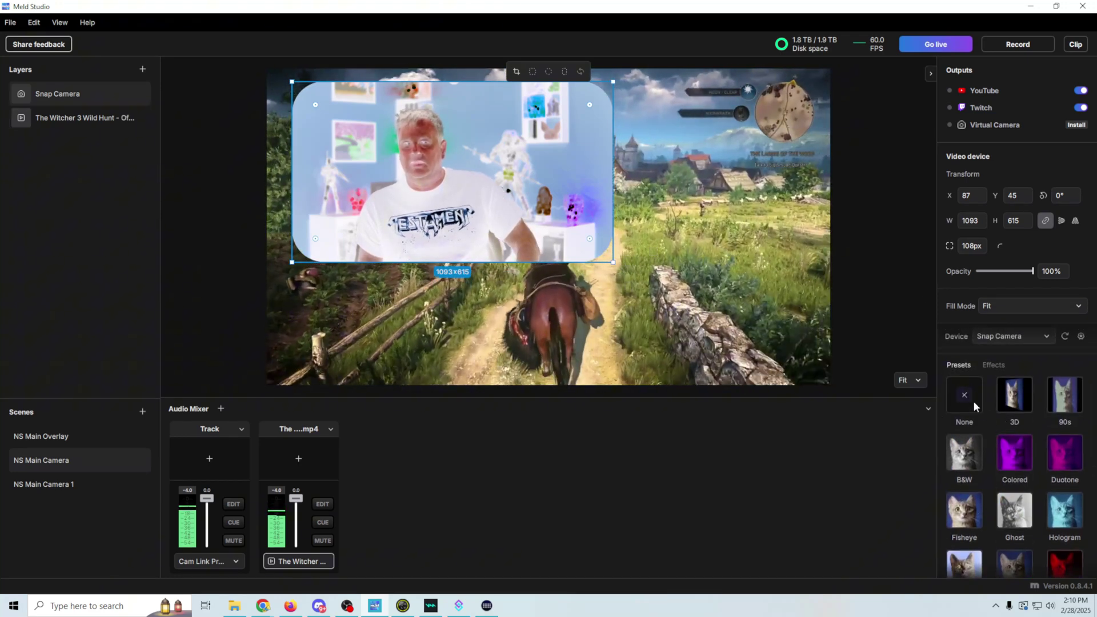
click(961, 400)
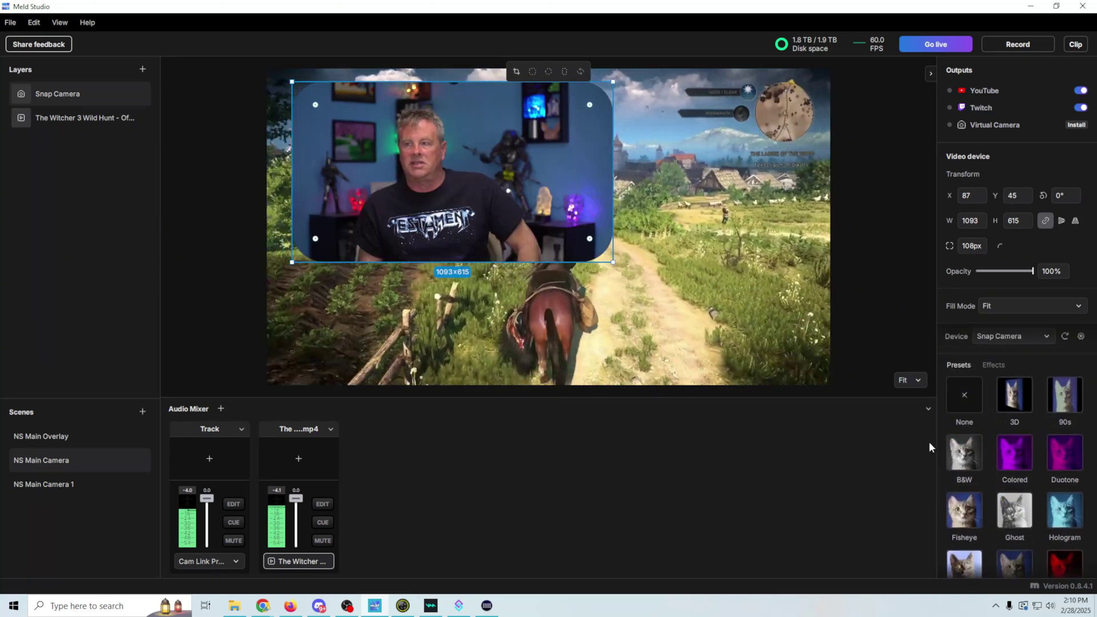
- Add a Venetian Blinds effect to the Snap Camera layer and open the effect's settings
click(997, 366)
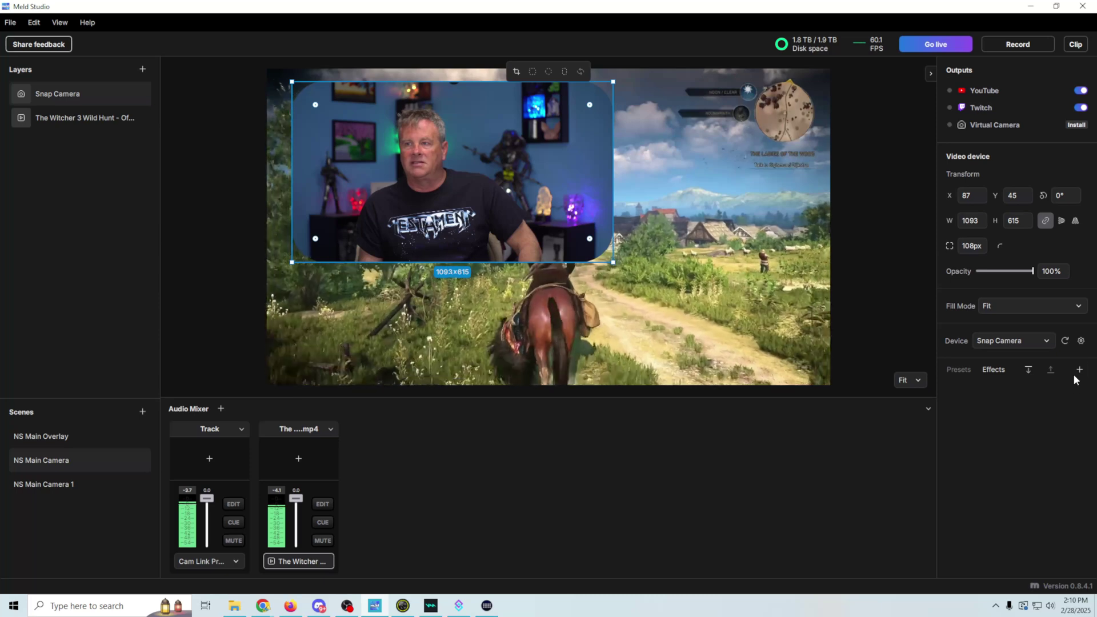
click(1078, 370)
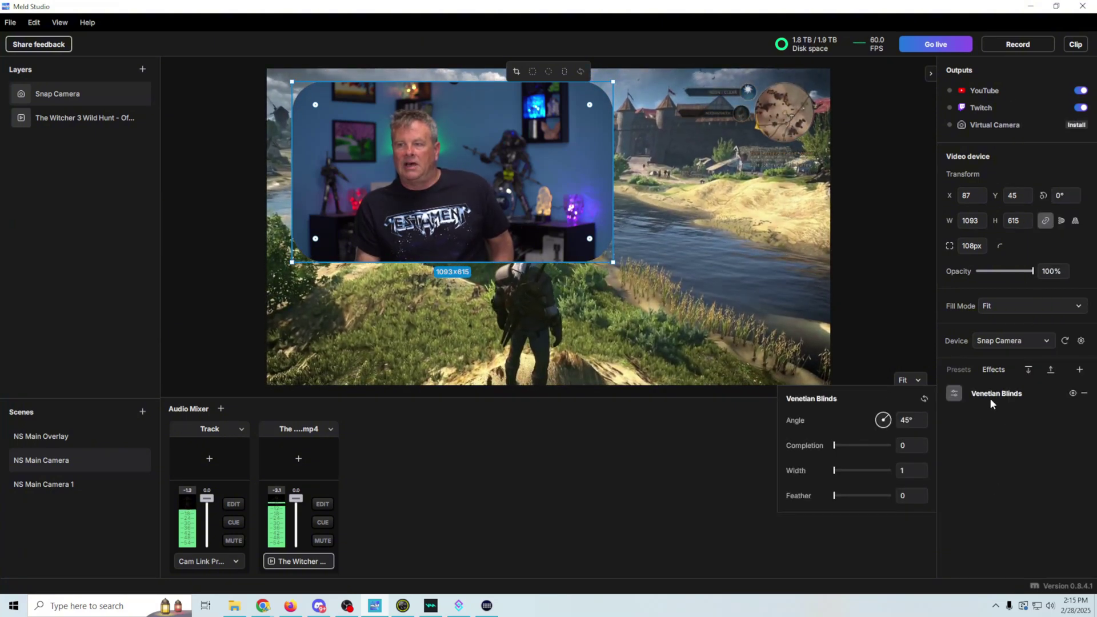
click(1017, 432)
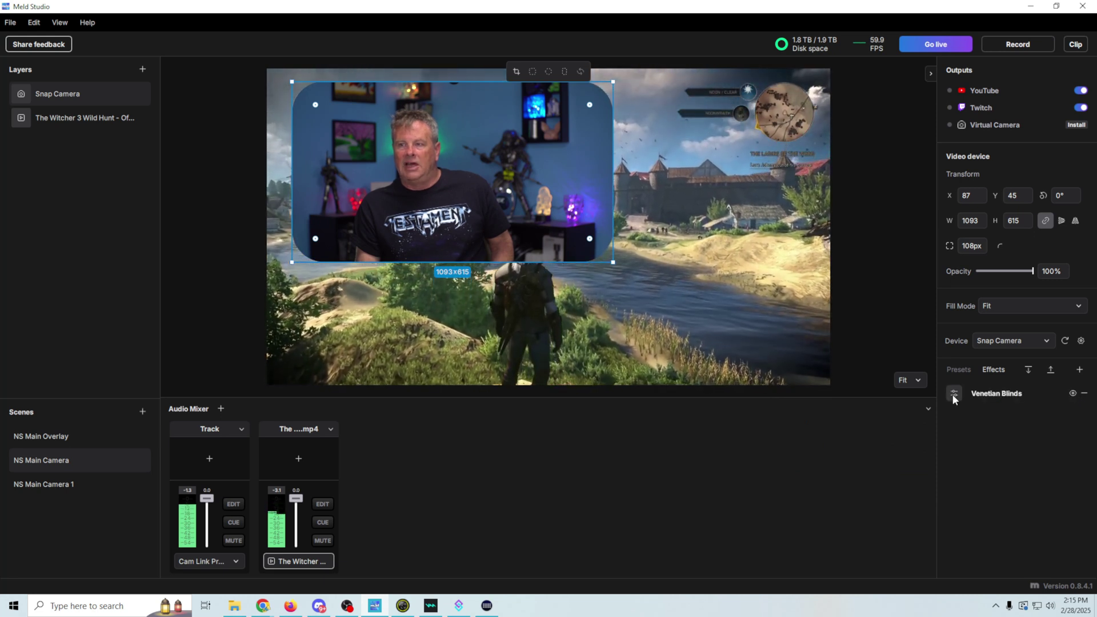
click(953, 394)
- Toggle the Venetian Blinds effect on and off repeatedly to compare the camera image, leaving the effect disabled
click(1073, 394)
click(1073, 394)
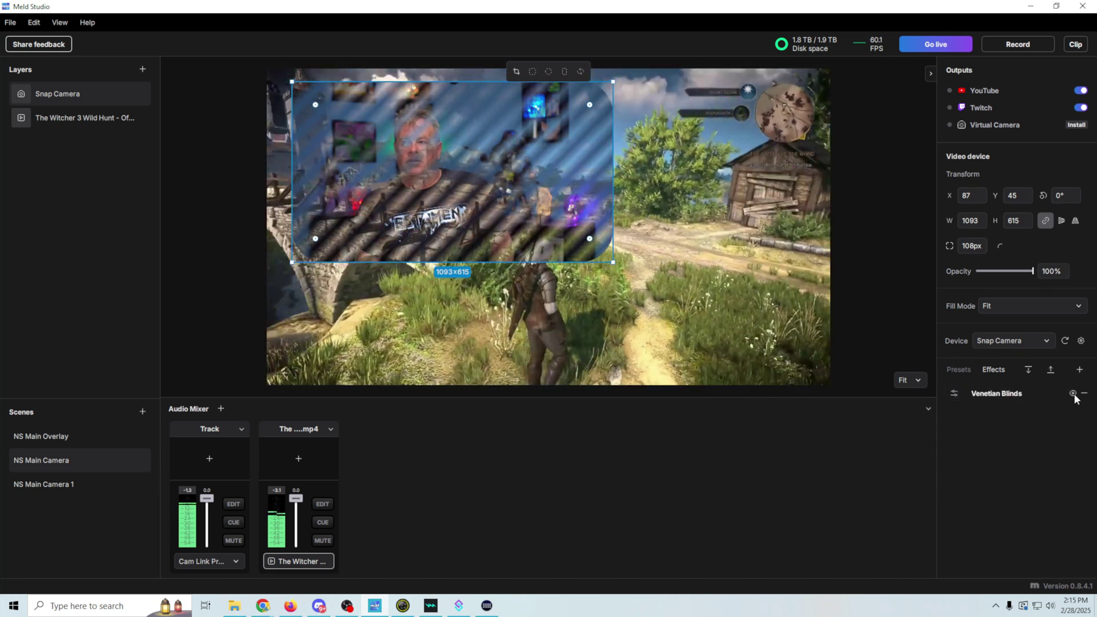
click(1074, 395)
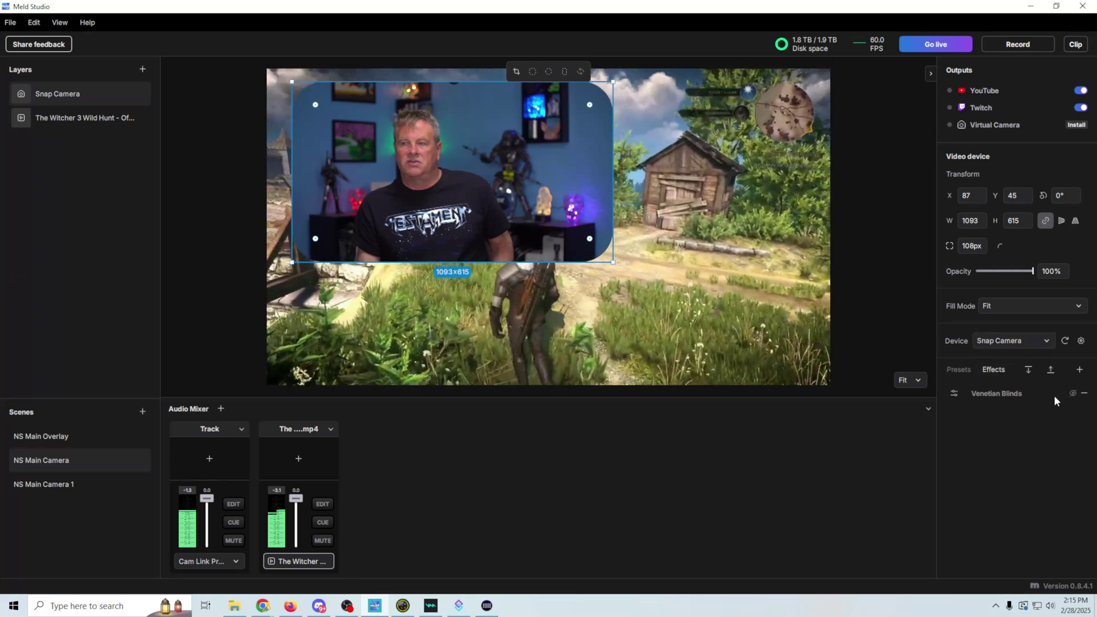
click(1072, 394)
click(1072, 393)
click(1072, 393)
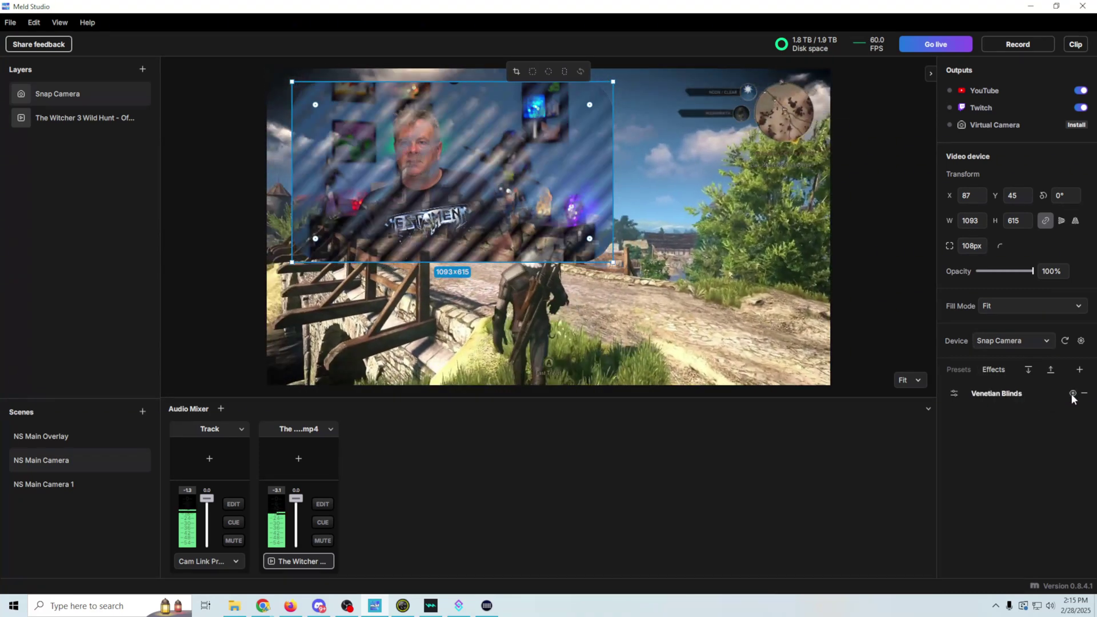
click(1072, 393)
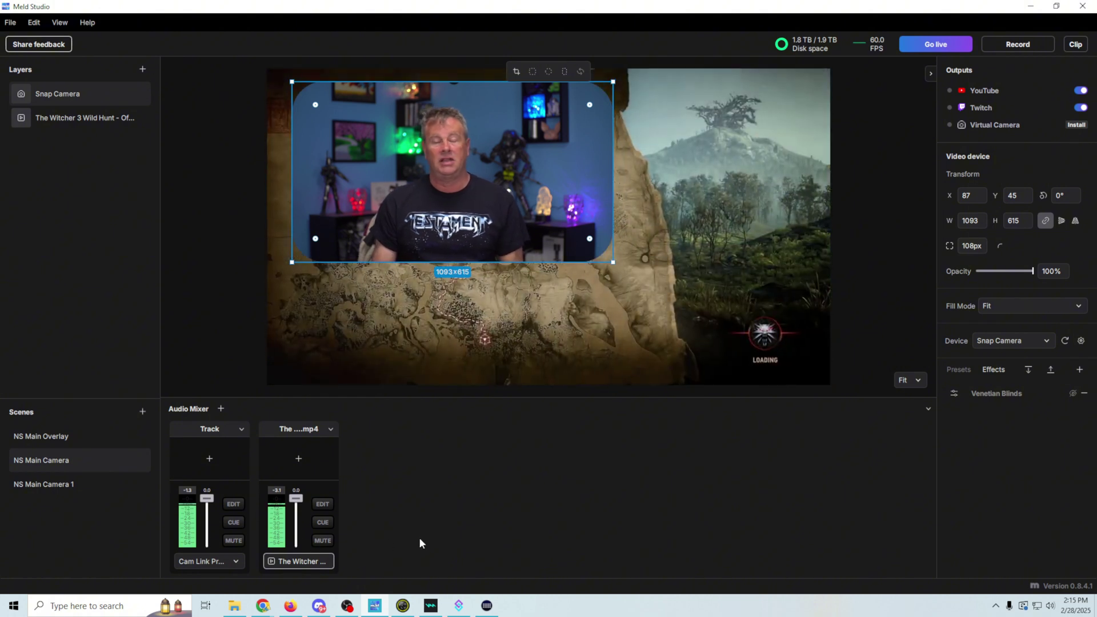
- Add a new audio mixer track and assign the main Discord.exe process as its audio source
click(220, 409)
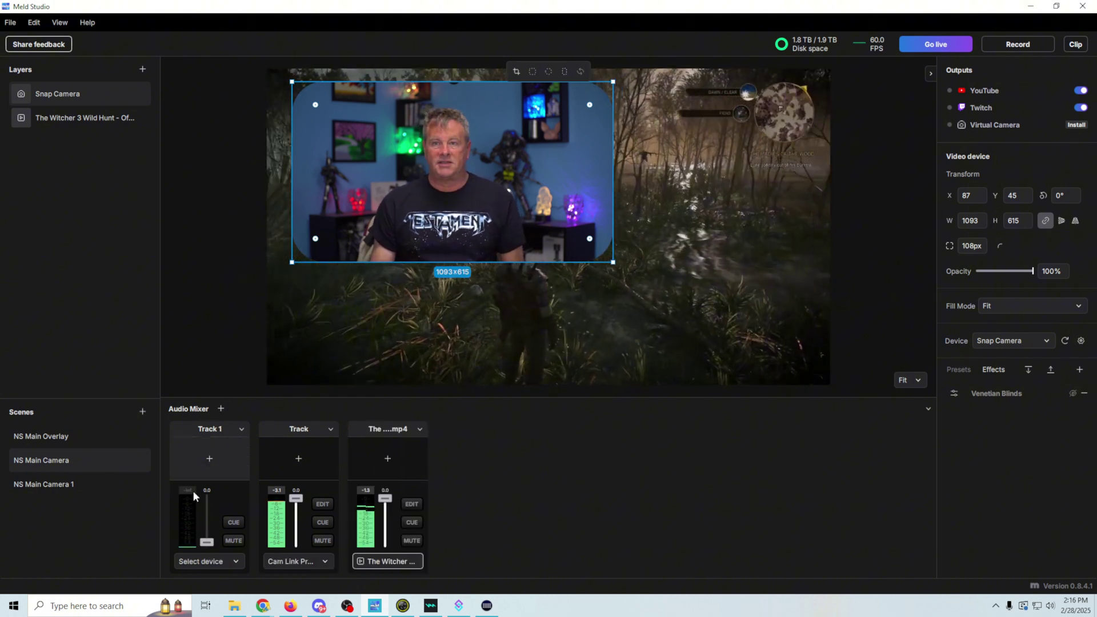
click(206, 563)
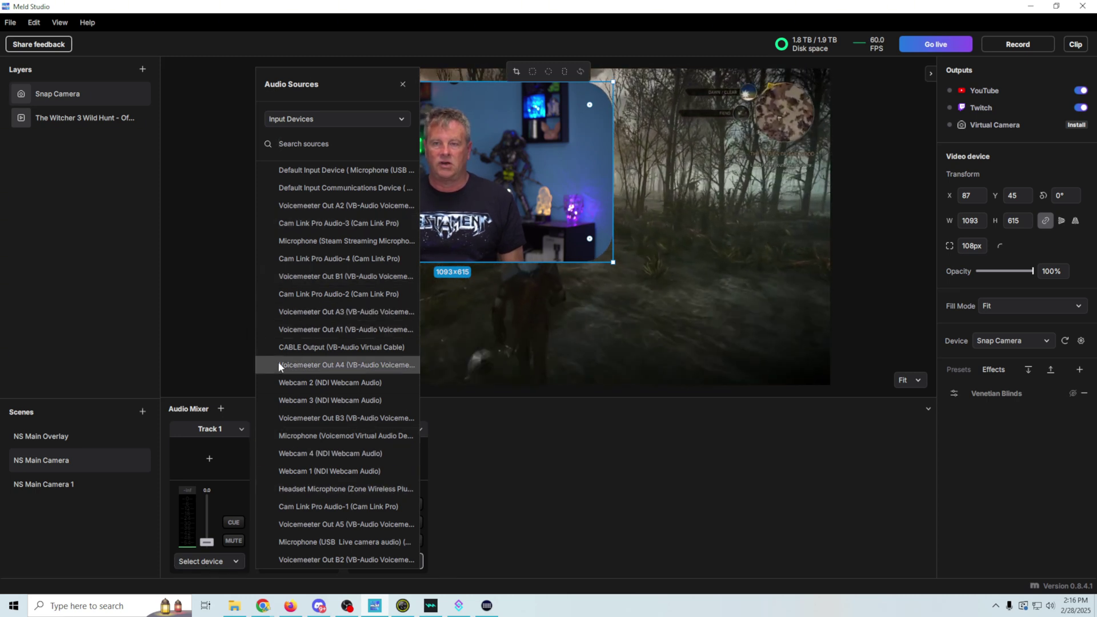
click(402, 119)
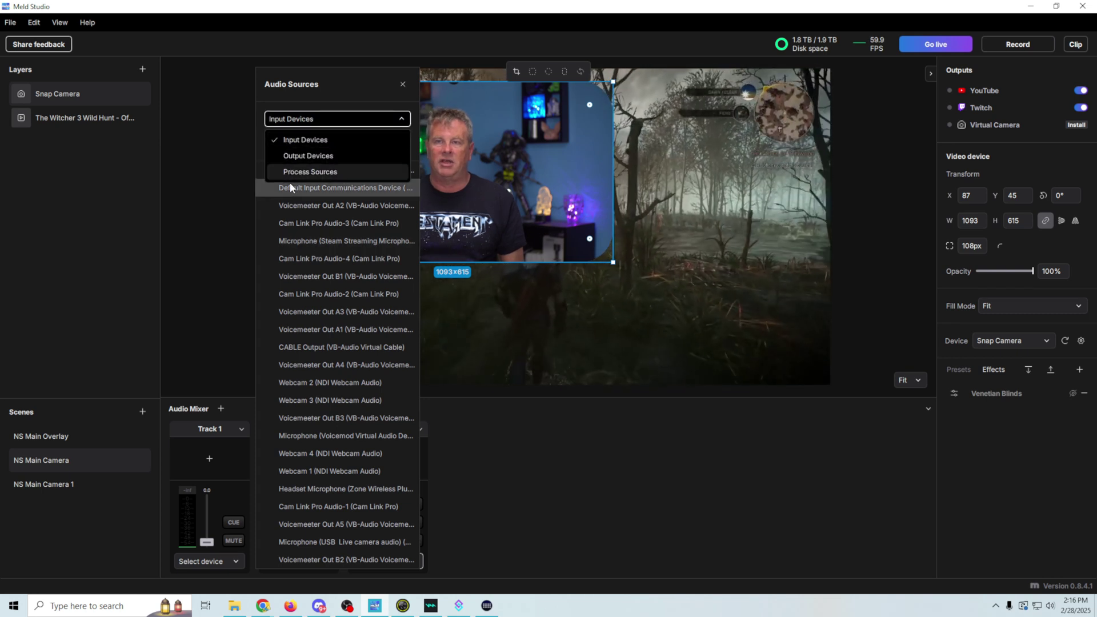
click(317, 172)
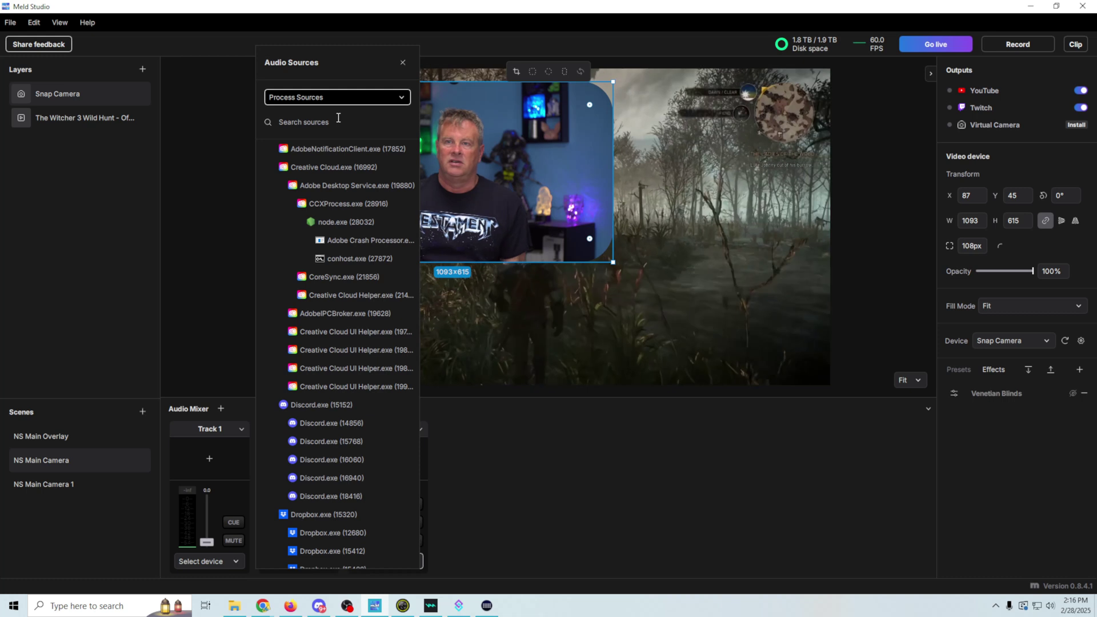
scroll(286, 320, down, 1)
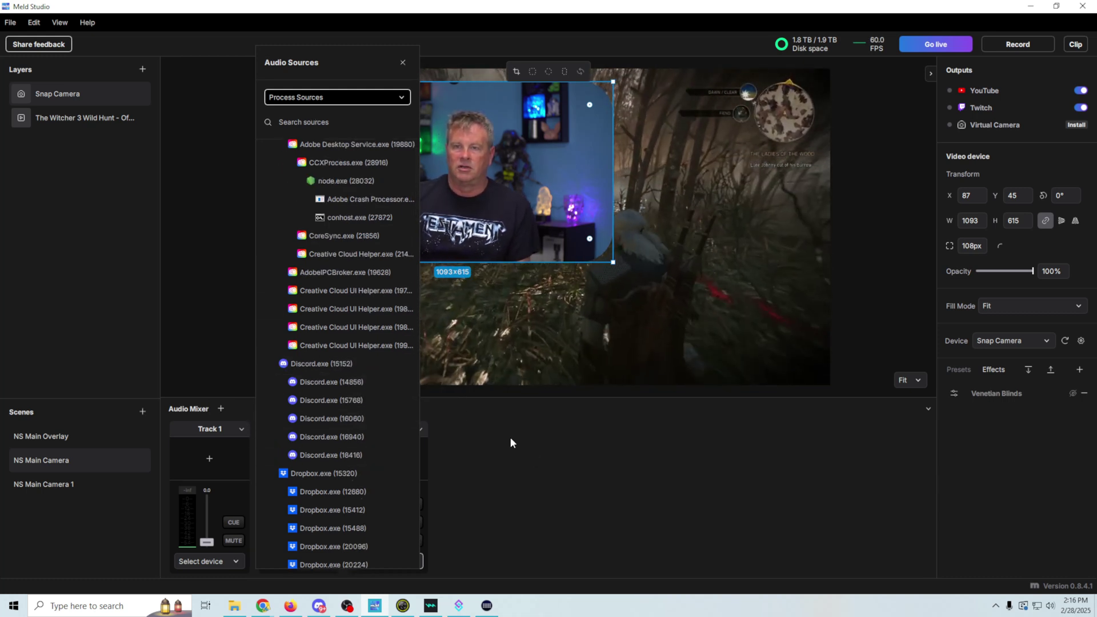
click(334, 362)
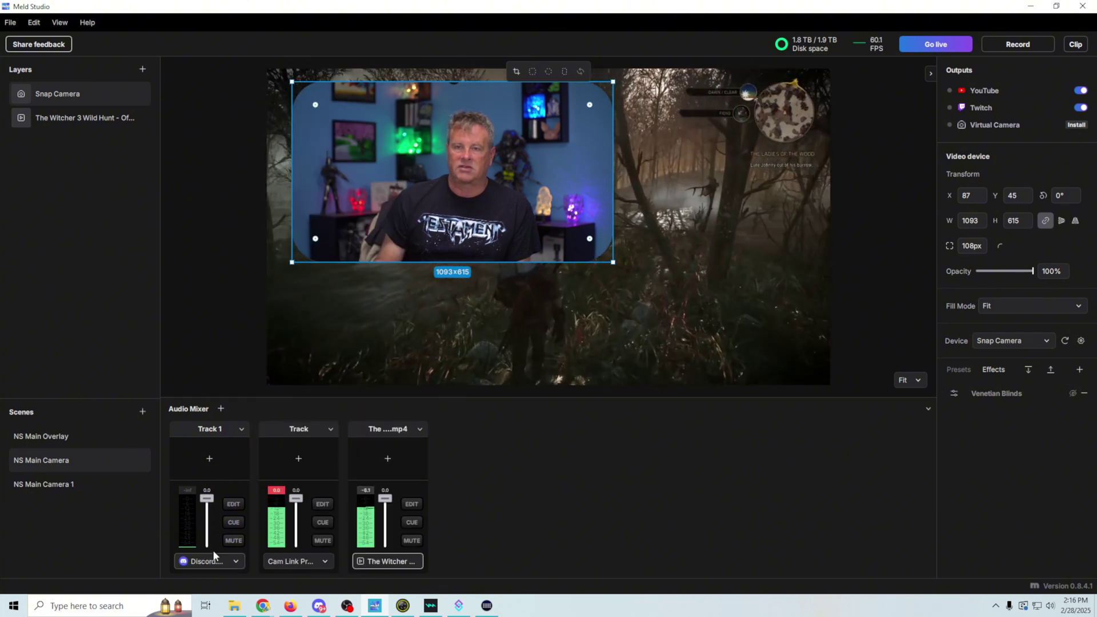
- Delete the mixer track that uses Discord as its source and inspect the Witcher track's edit settings
click(243, 429)
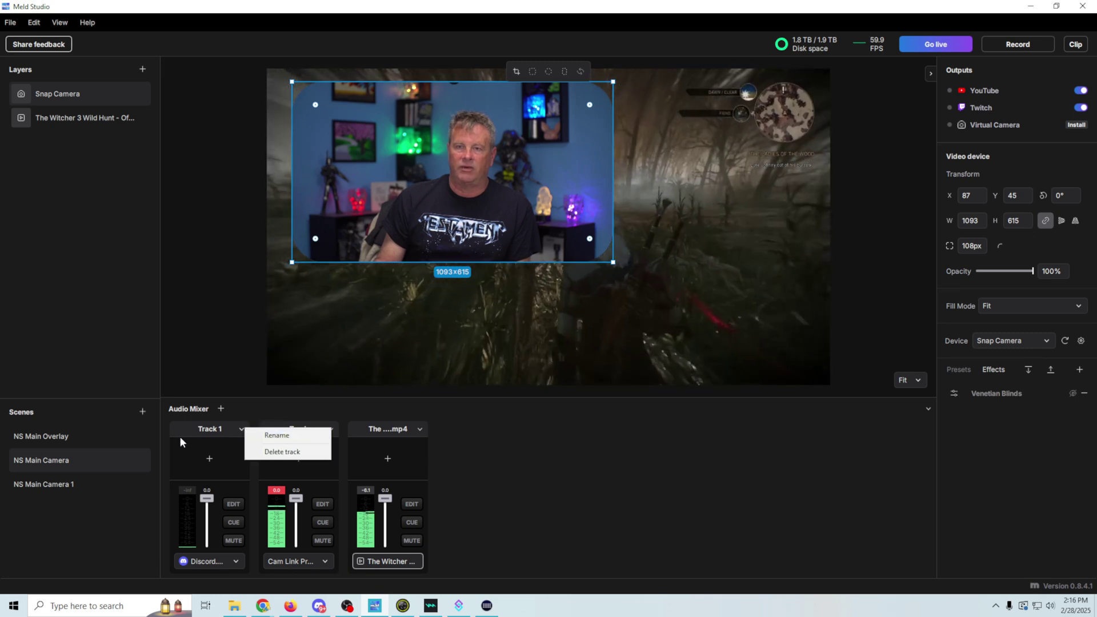
click(283, 452)
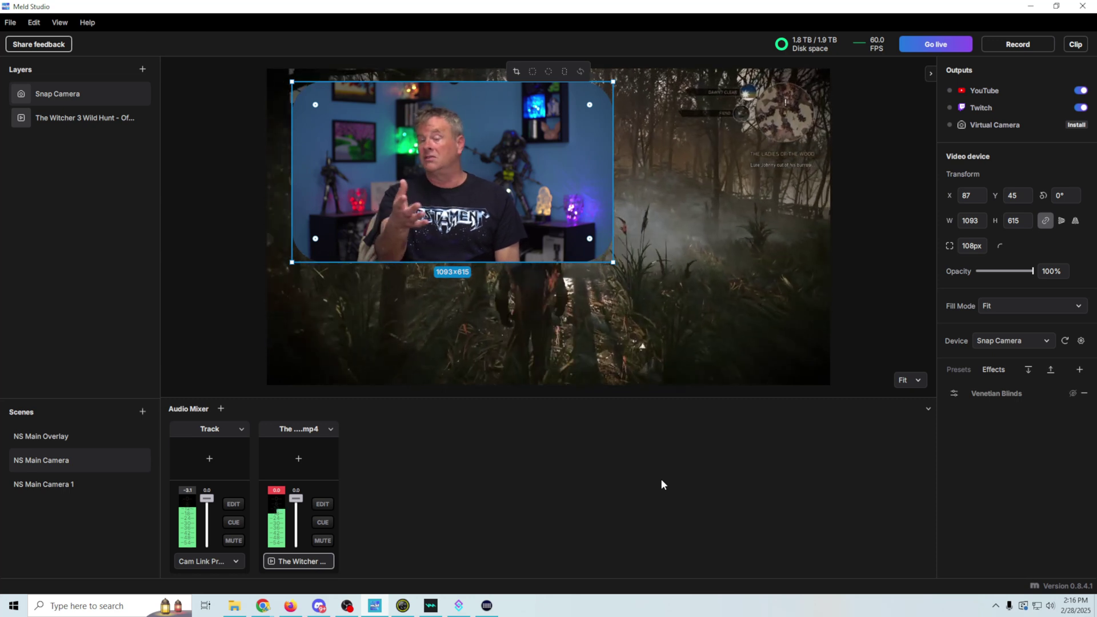
click(327, 505)
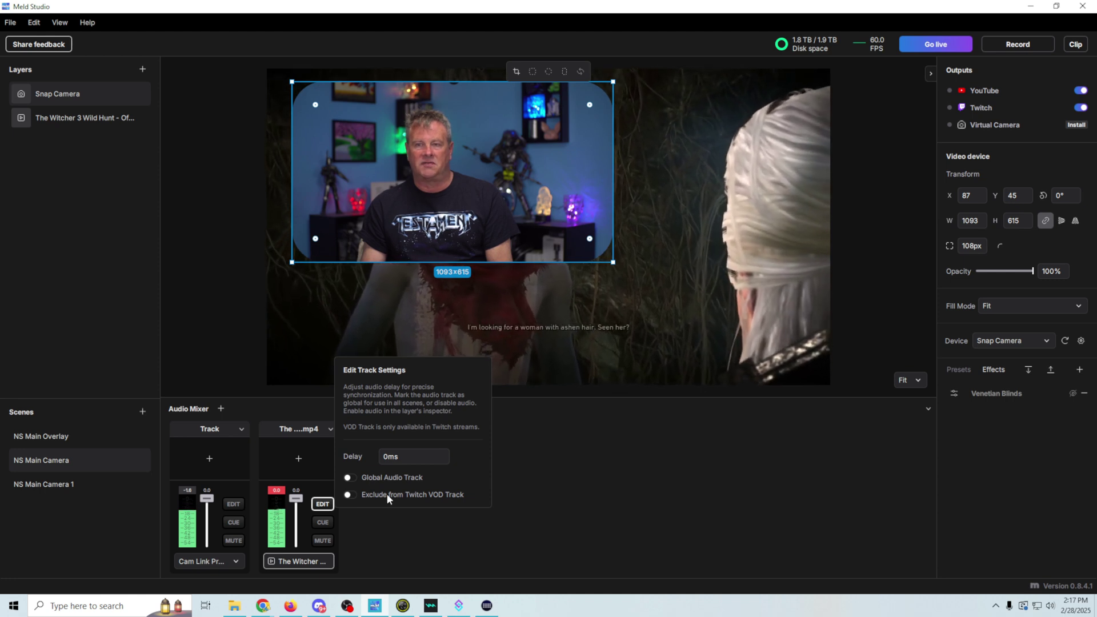
click(400, 547)
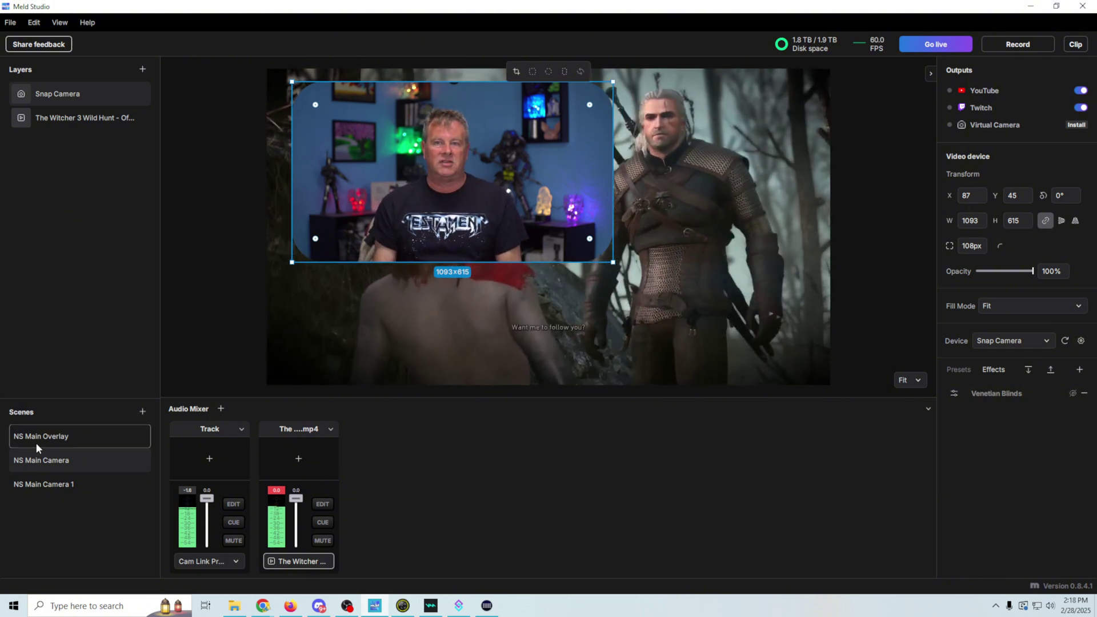
- Add a display capture layer to the NS Main Camera scene with SANYO LCD as its source
click(48, 460)
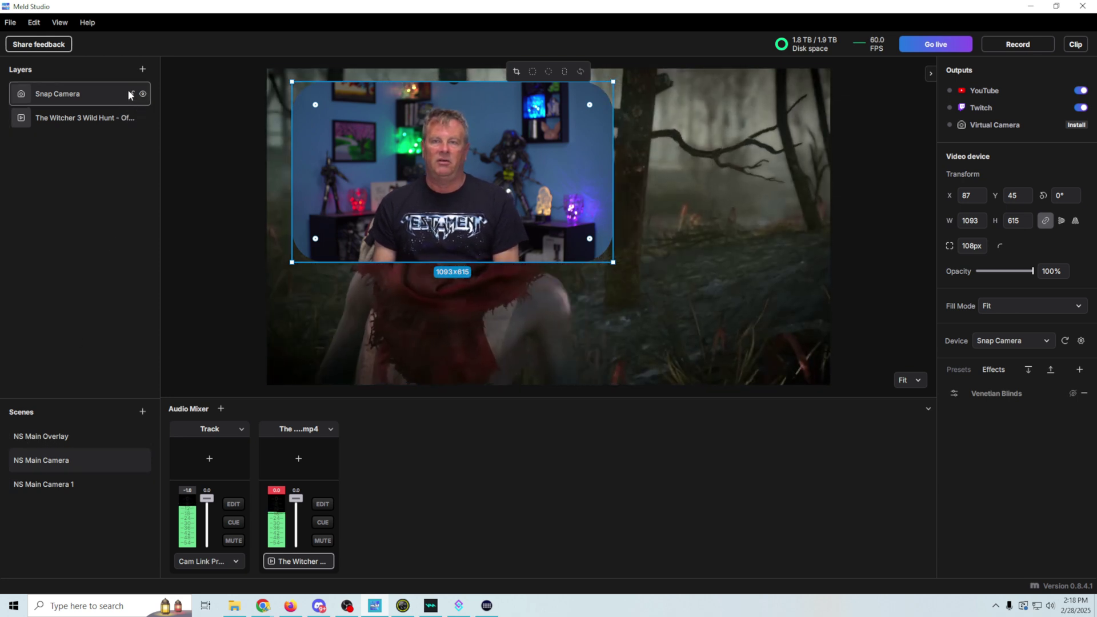
click(141, 69)
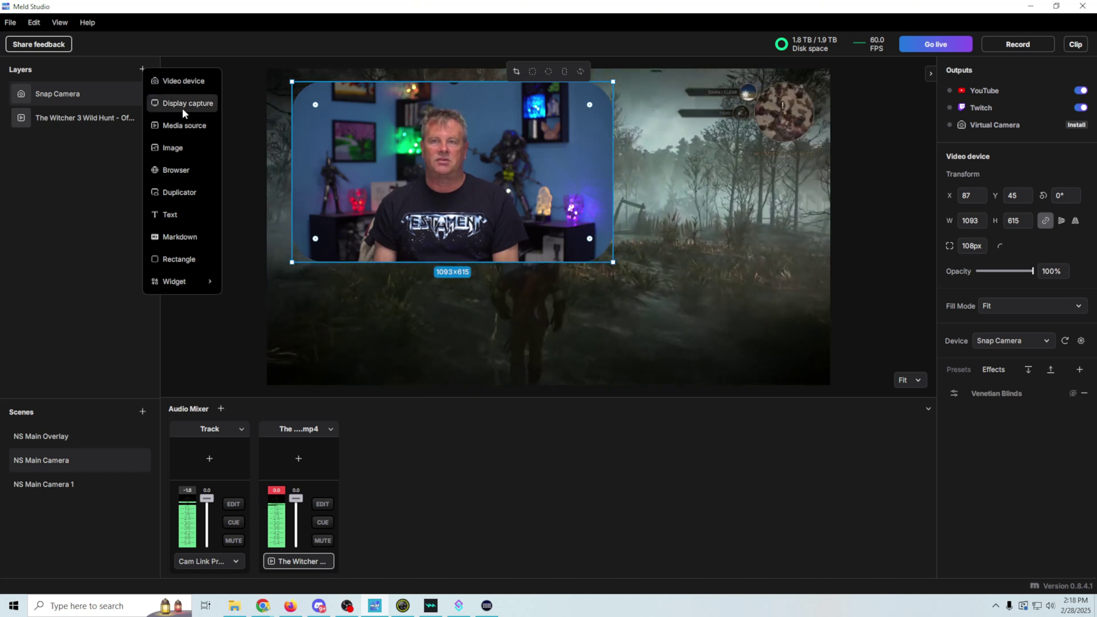
click(182, 104)
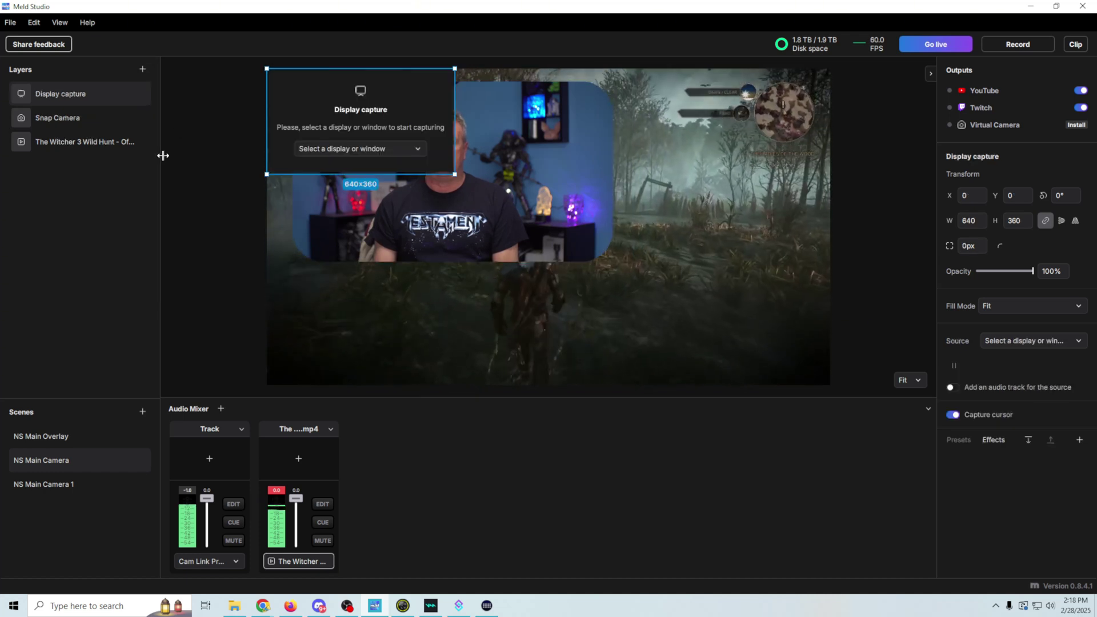
click(418, 150)
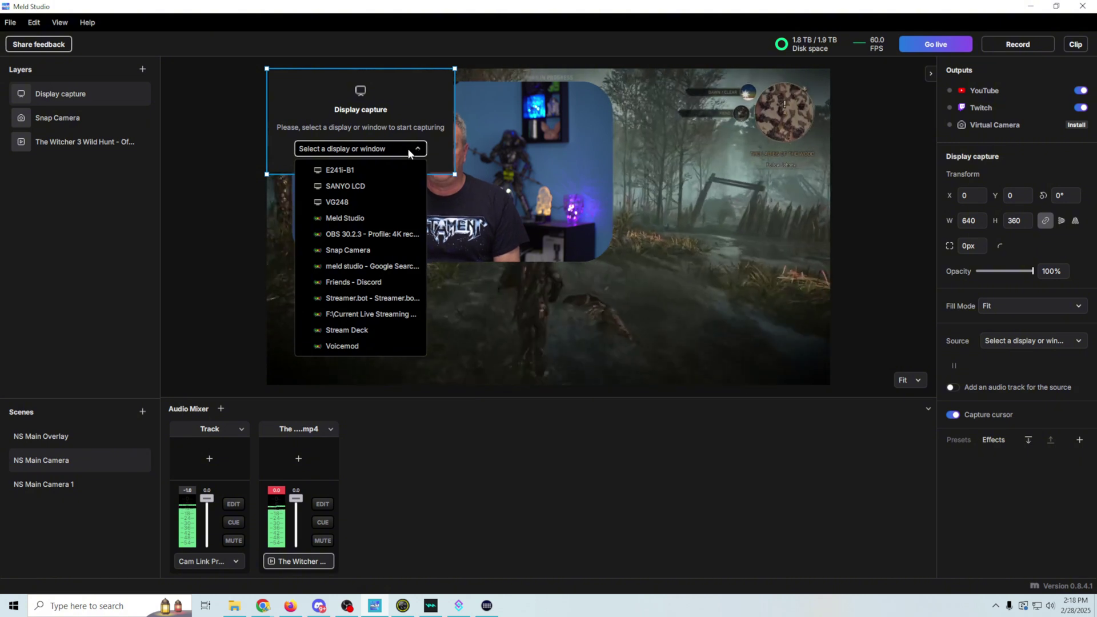
click(370, 185)
- Move the SANYO LCD capture to the canvas's lower right and shrink it to about 1046×591 at X 783, Y 453
drag(399, 174, 537, 252)
click(280, 137)
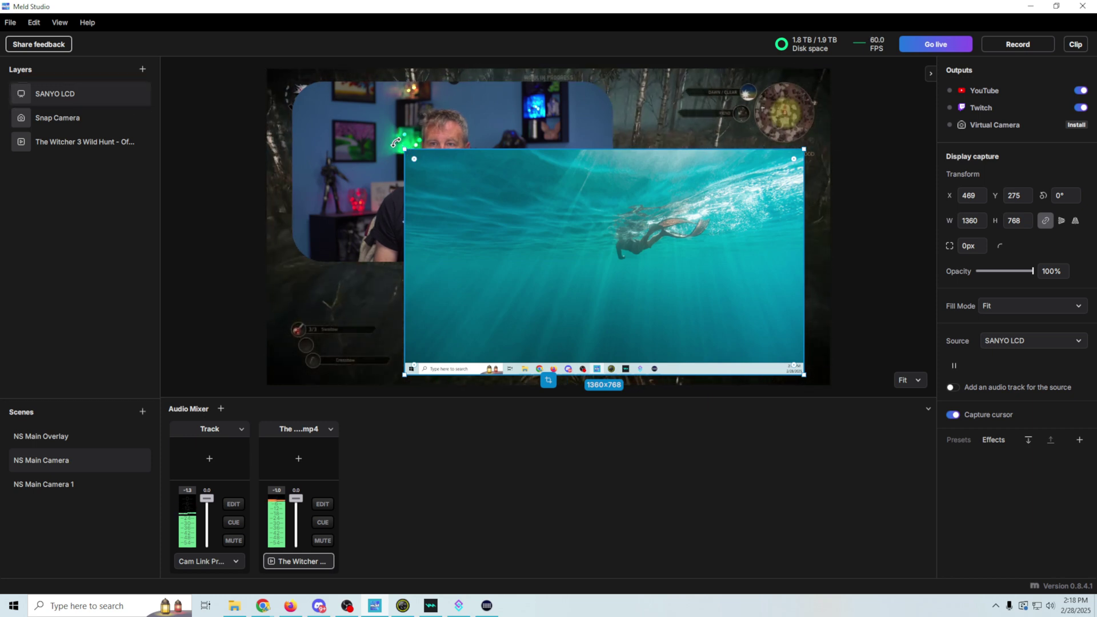
drag(403, 149, 496, 201)
- Add a text layer and place it over the display capture's upper-left corner, at about X 800, Y 438
click(142, 69)
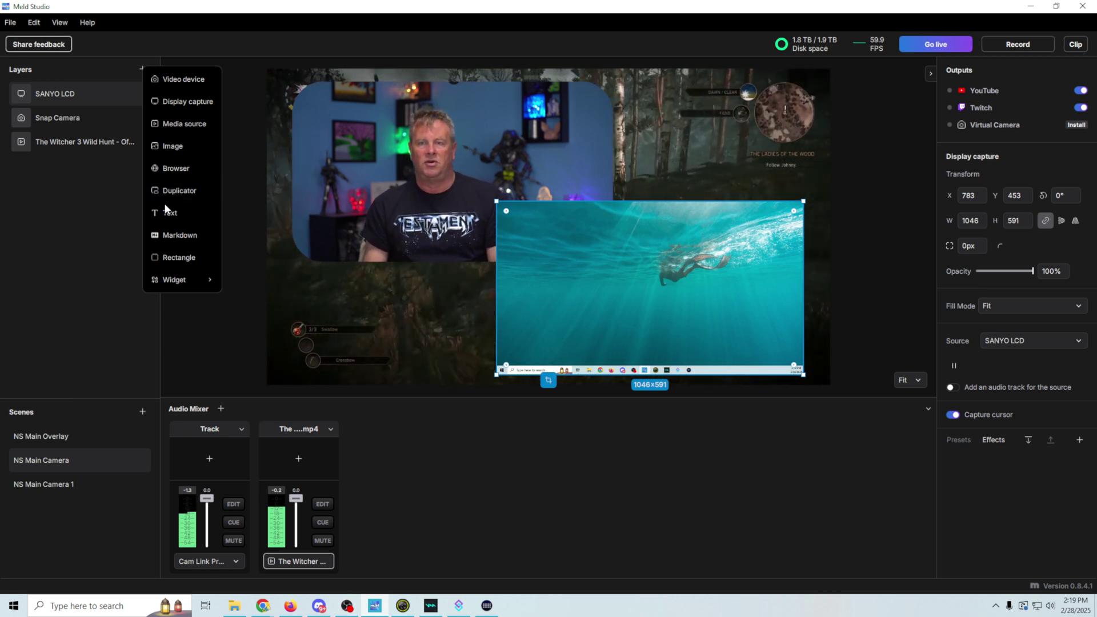
click(183, 222)
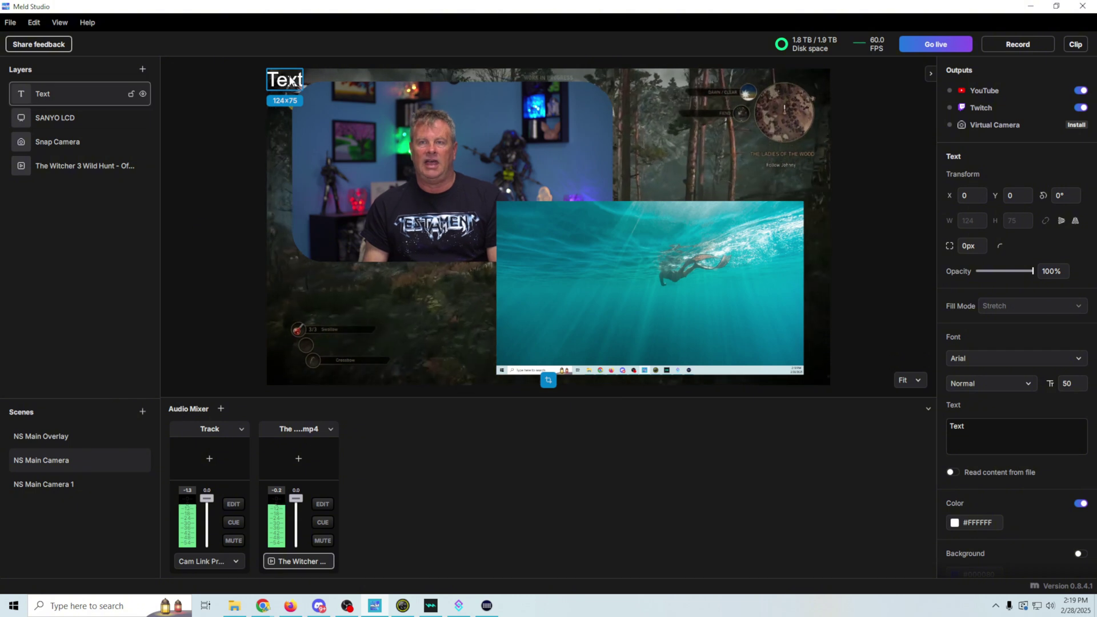
drag(312, 108, 491, 207)
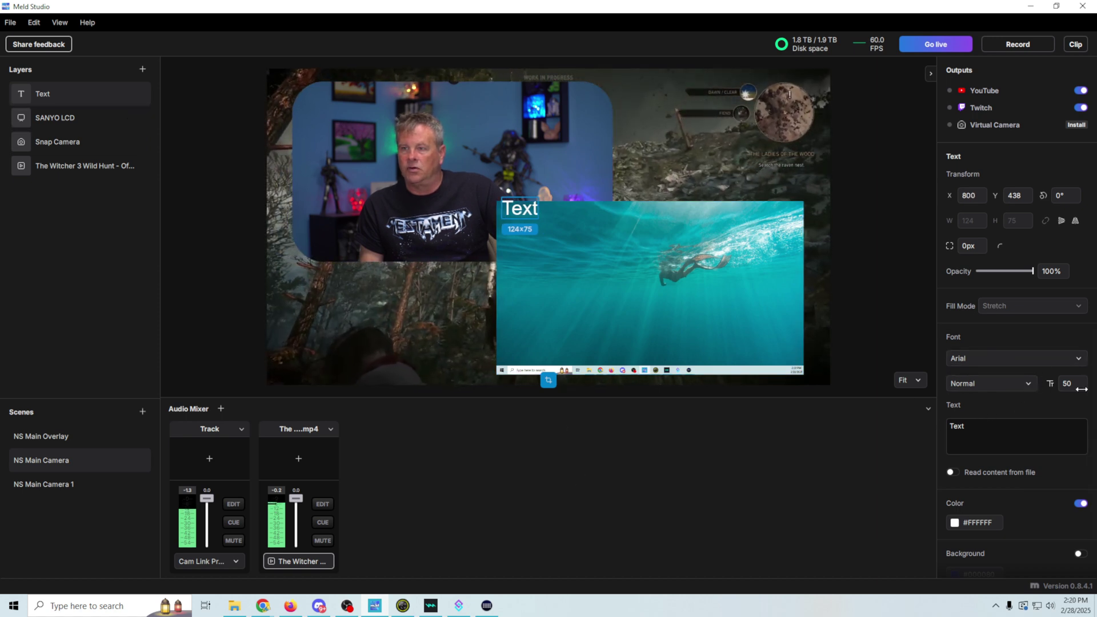
- Set the text's font to Cyberpunk Is Not Dead at size 243 and move it to about X 479, Y 306
click(987, 359)
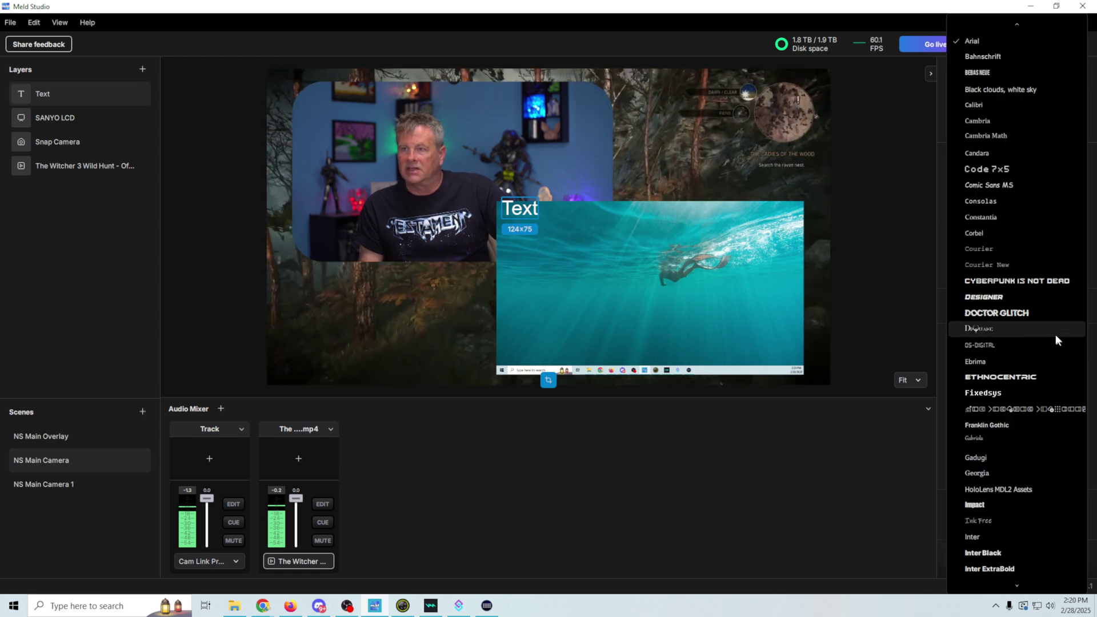
click(996, 72)
key(Down)
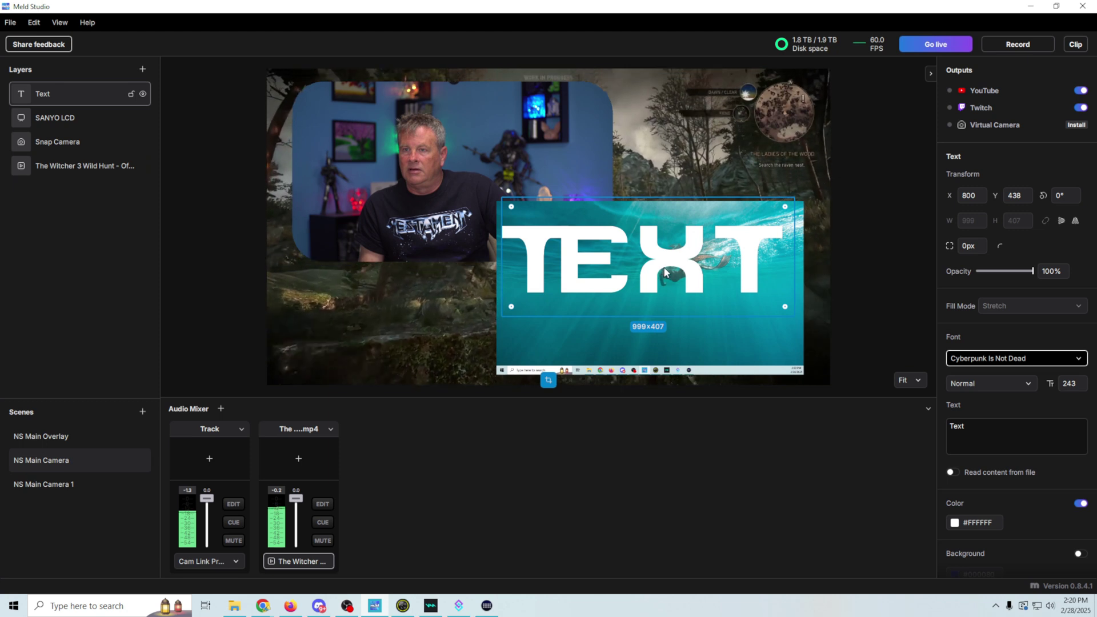
drag(663, 276, 576, 226)
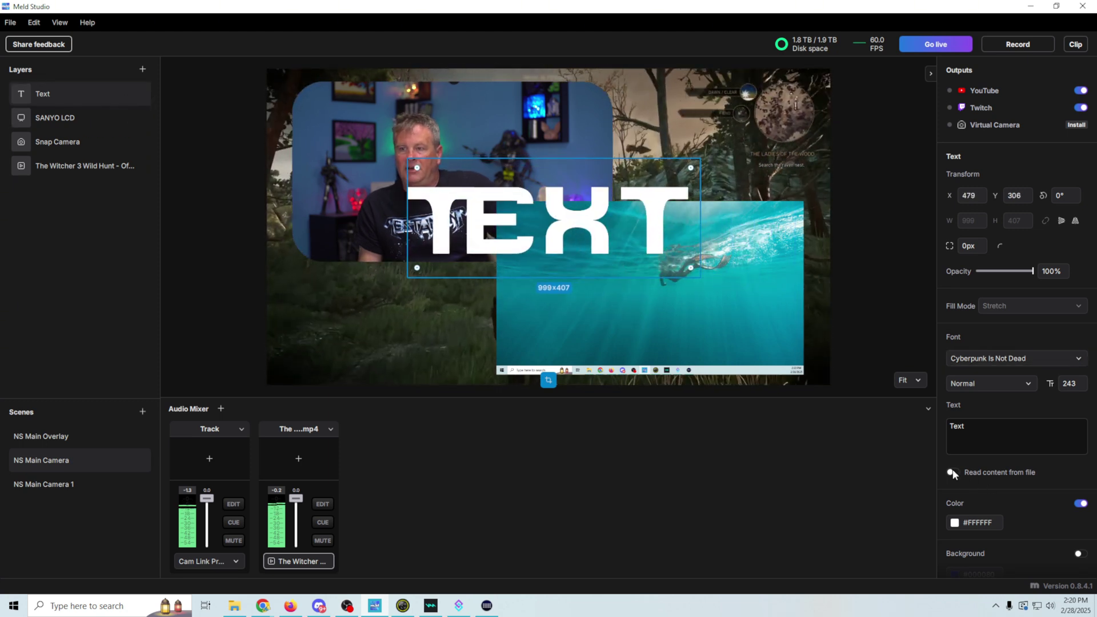
- Change the text layer's colour to the blue-violet #6A71EB
scroll(1001, 474, down, 1)
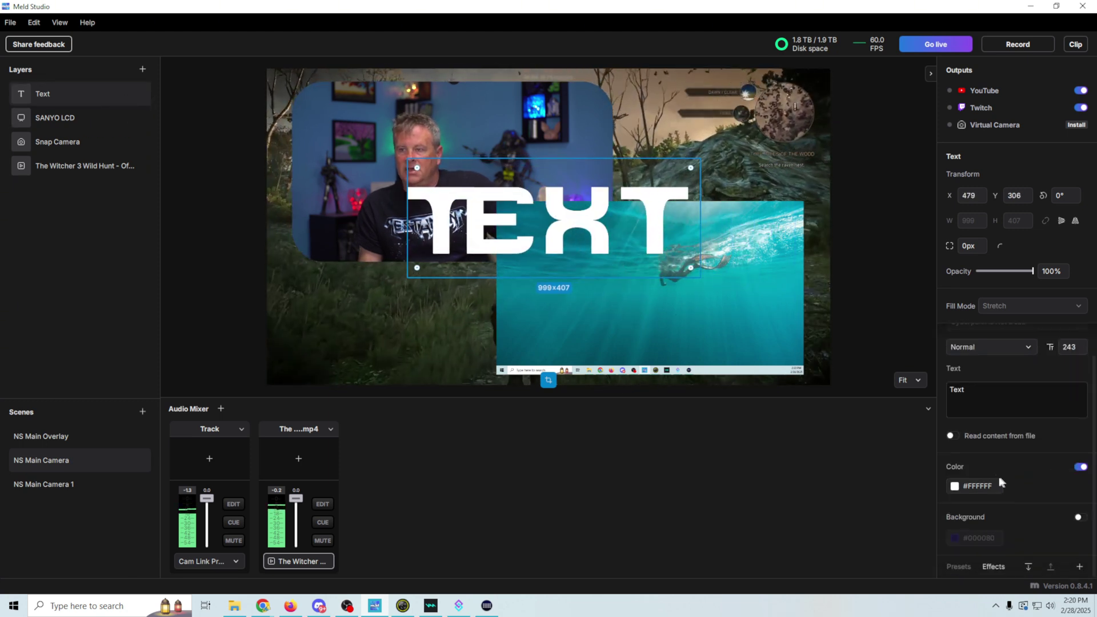
click(953, 486)
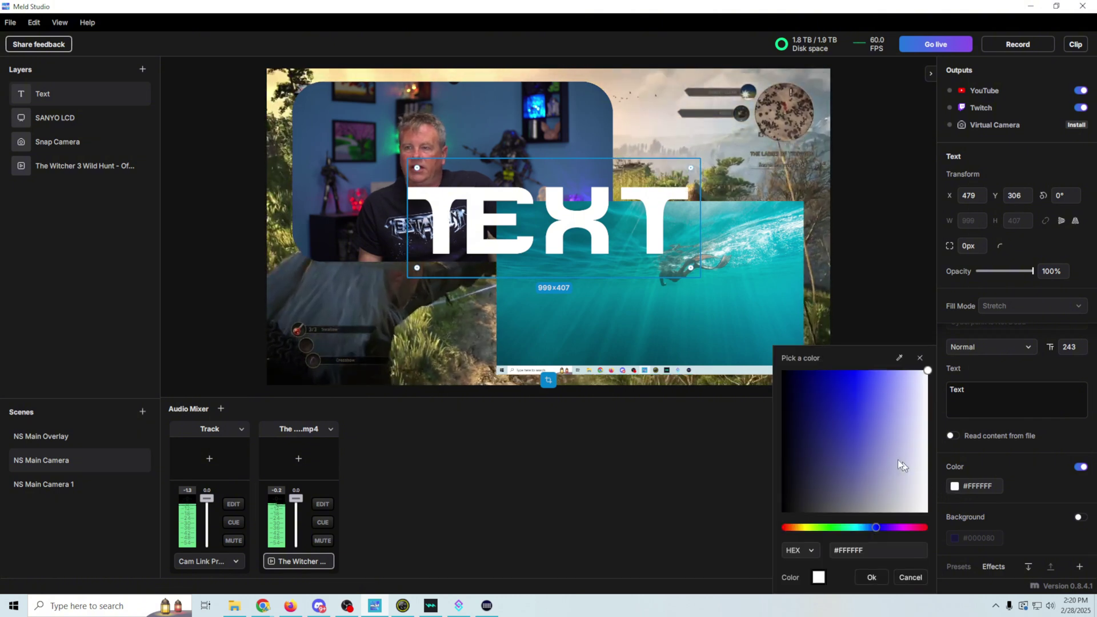
click(879, 404)
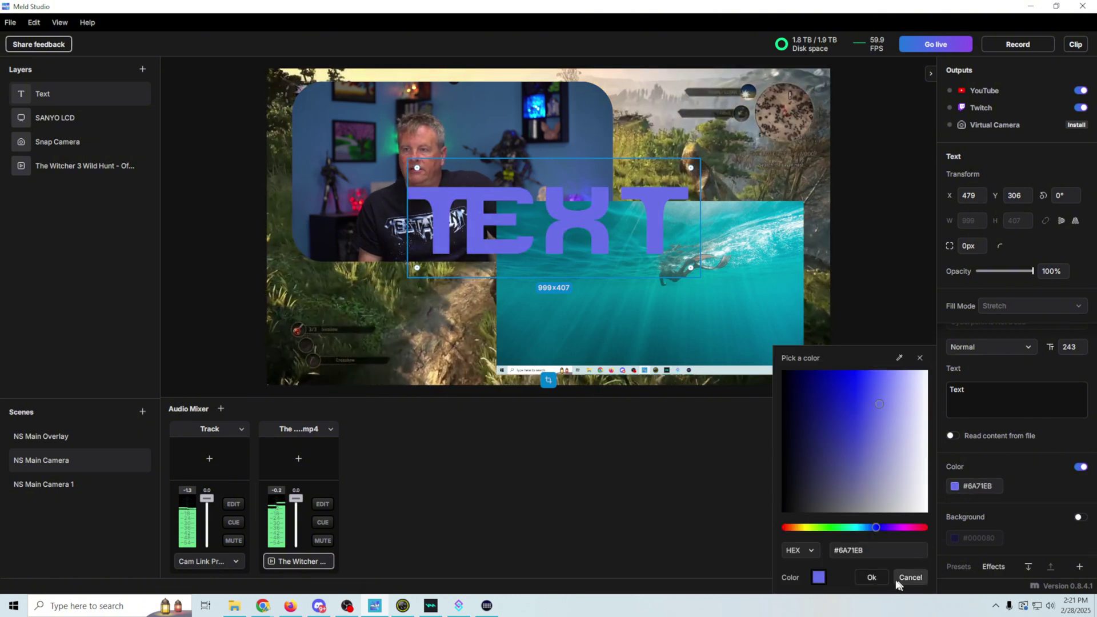
click(899, 578)
- Browse the effects available for the text and move the text below the camera to about X 107, Y 615
click(1079, 566)
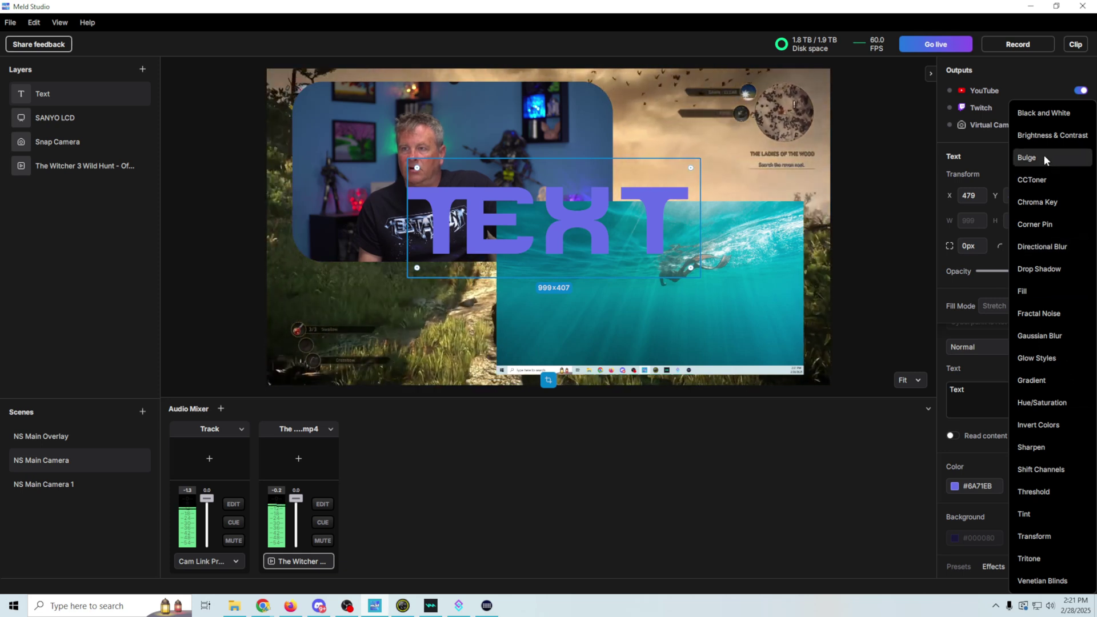
click(879, 489)
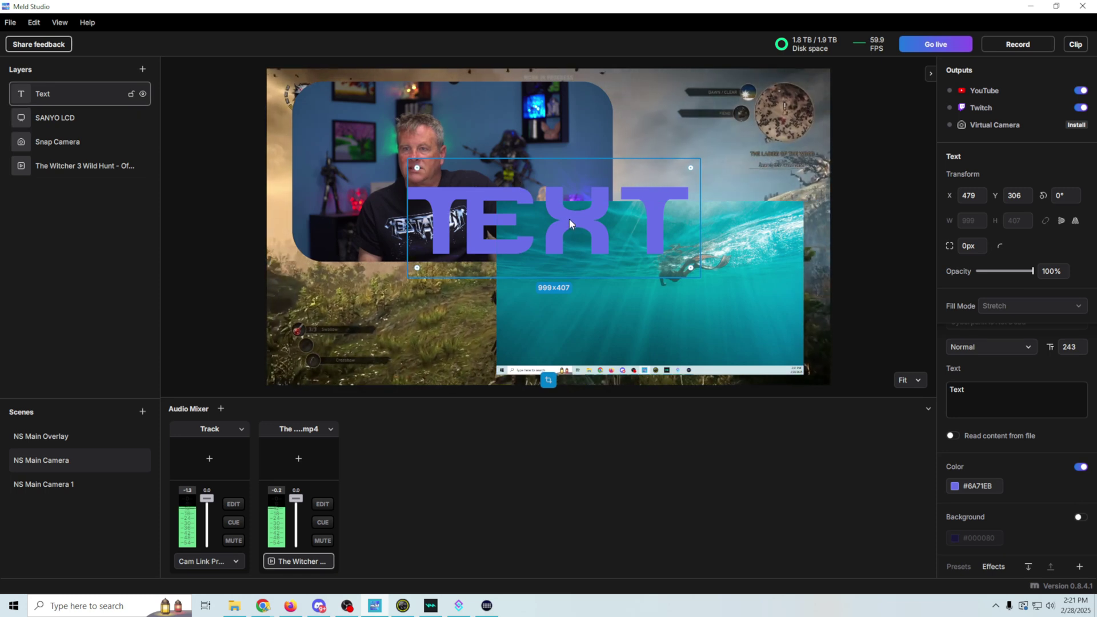
drag(569, 218, 460, 309)
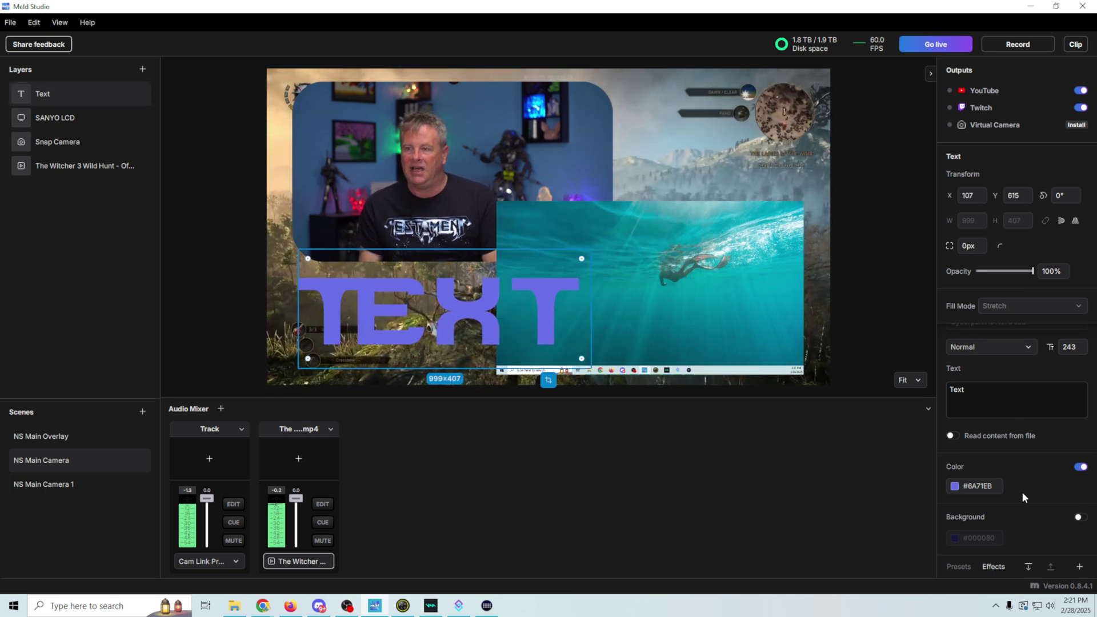
- Check the text layer's presets and add a Drop Shadow effect to the text
click(959, 565)
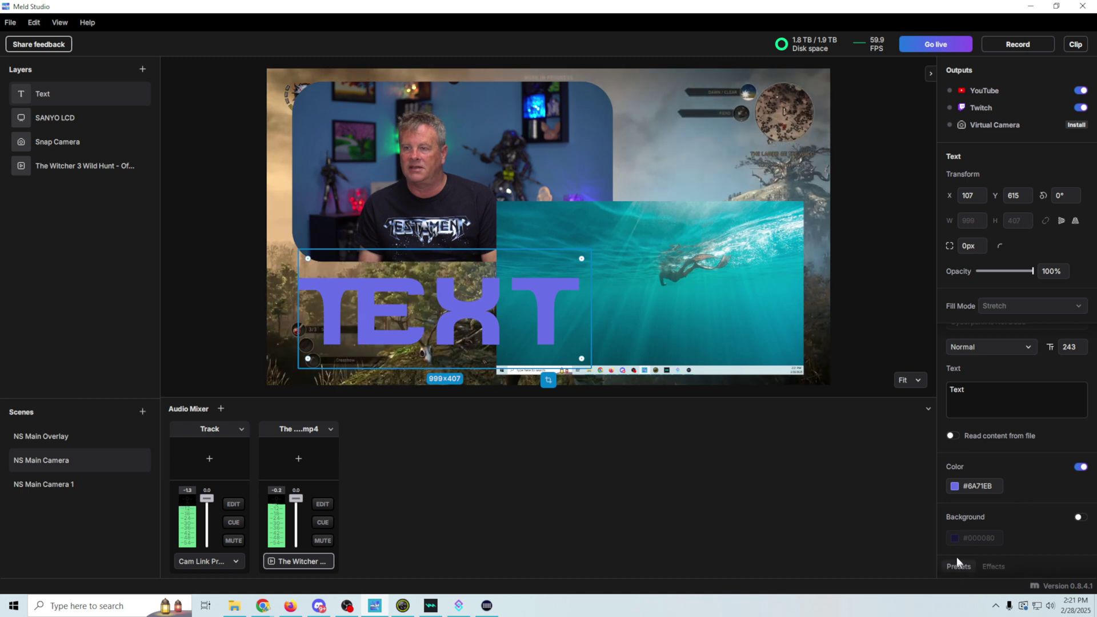
click(994, 567)
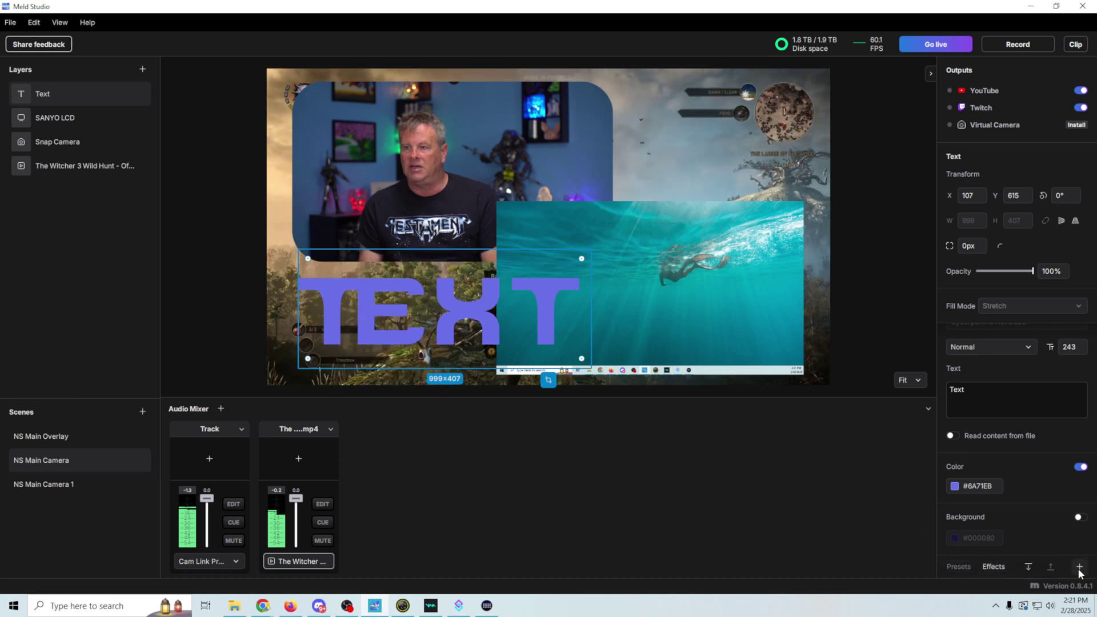
click(1079, 567)
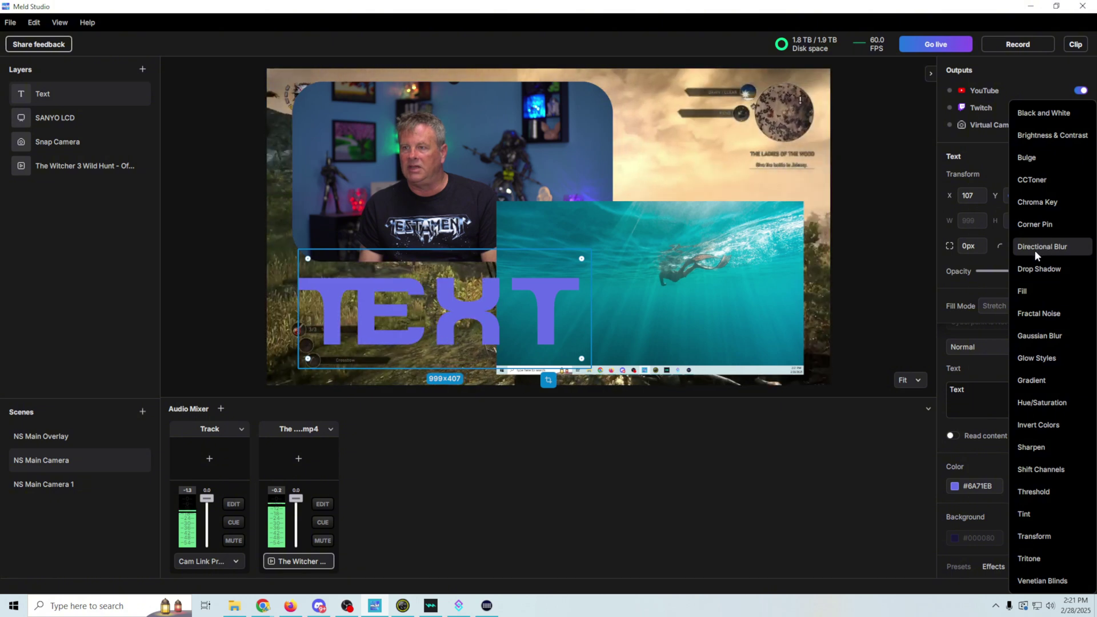
click(1031, 272)
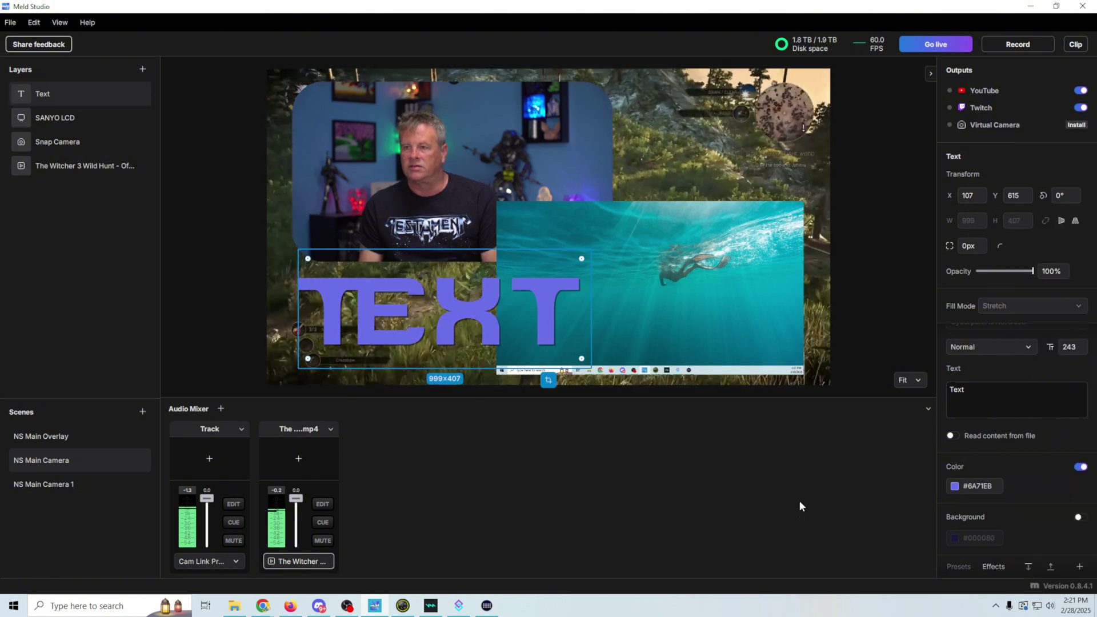
- Add a Markdown layer and place it over the camera image
click(143, 69)
click(171, 237)
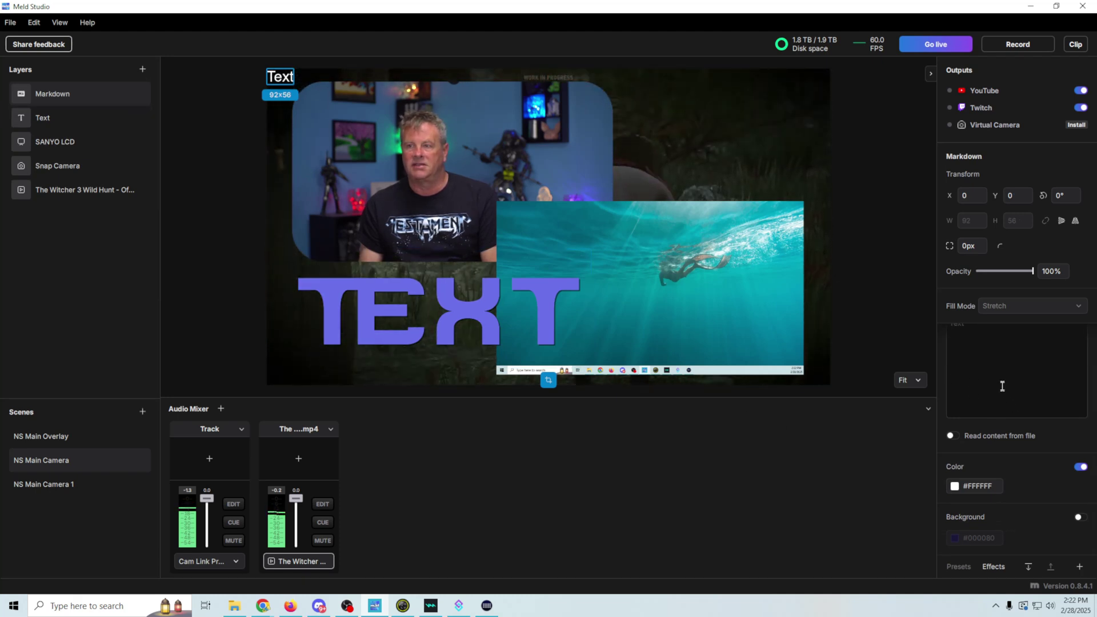
drag(281, 80, 345, 143)
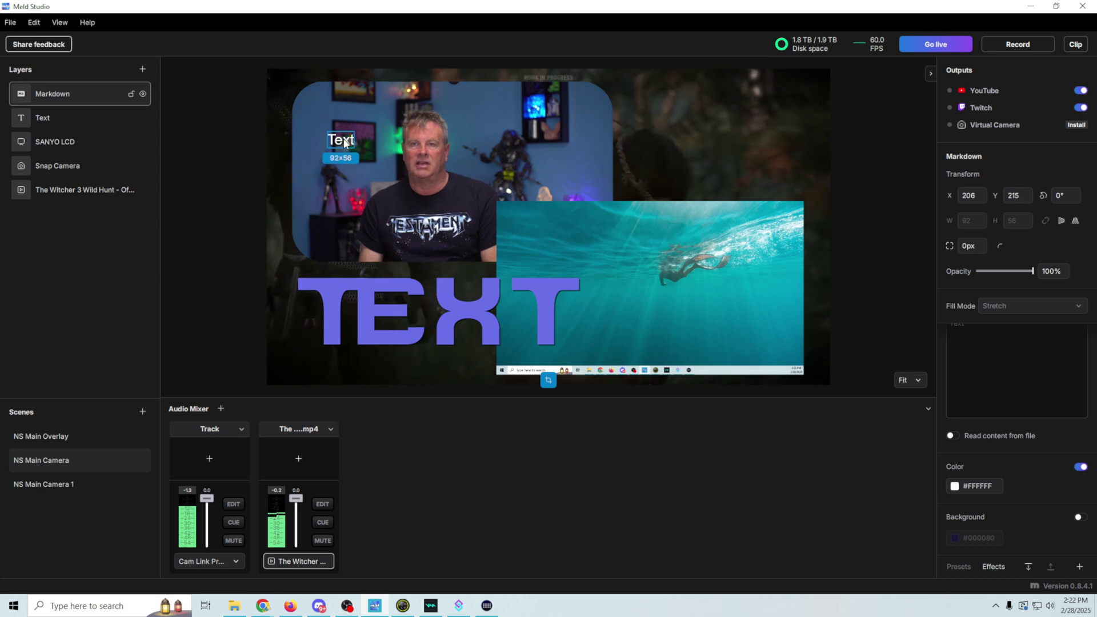
- Toggle the Markdown layer's visibility off and on, and delete the layer
click(142, 94)
click(143, 94)
right_click(76, 92)
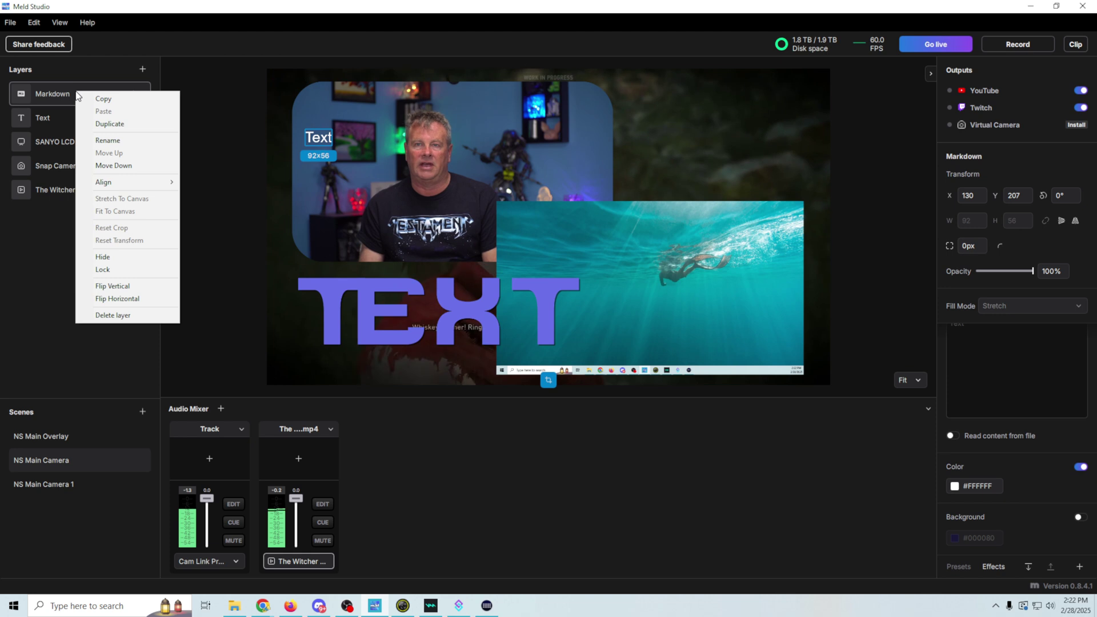
click(113, 315)
- Add a Combo Widget layer and place it beside the camera's left edge at about X 41, Y 215
click(142, 69)
mouse_move(191, 284)
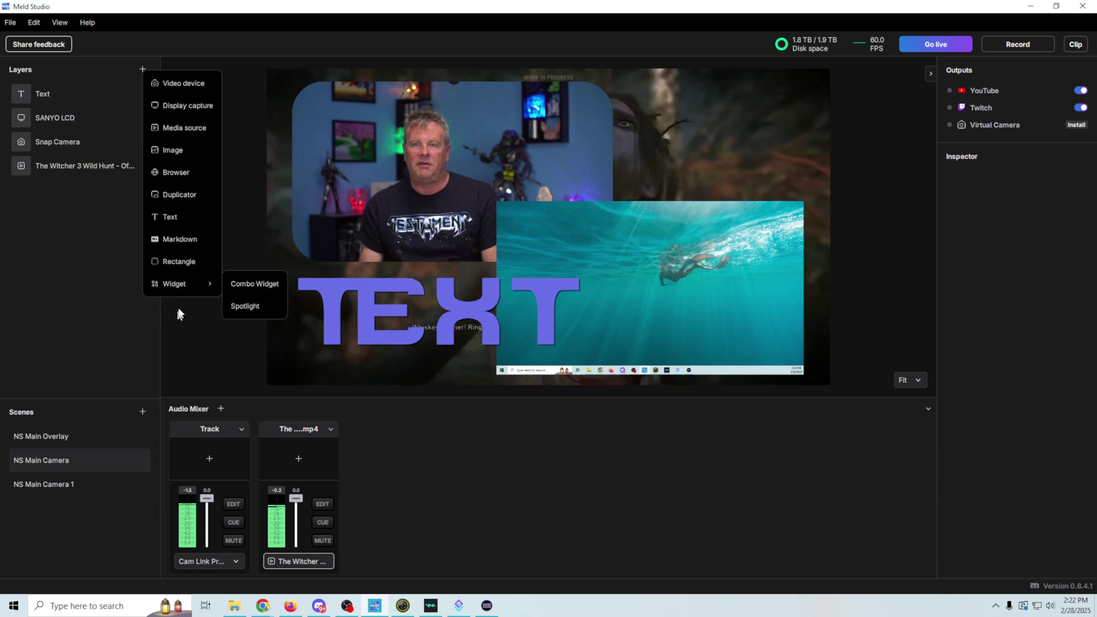
click(269, 288)
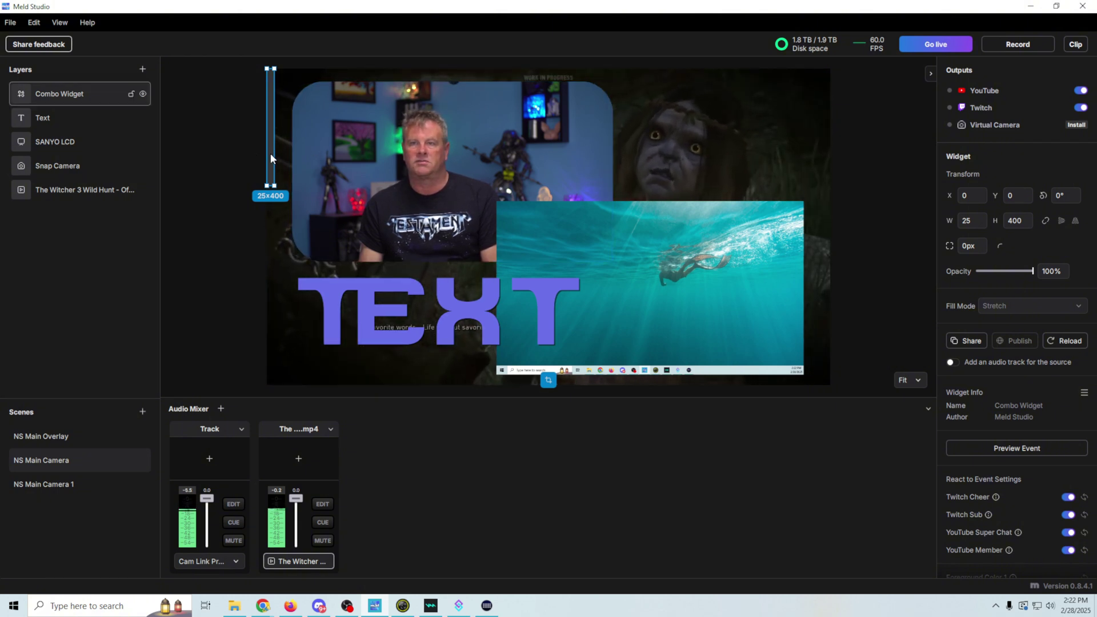
drag(269, 157, 281, 215)
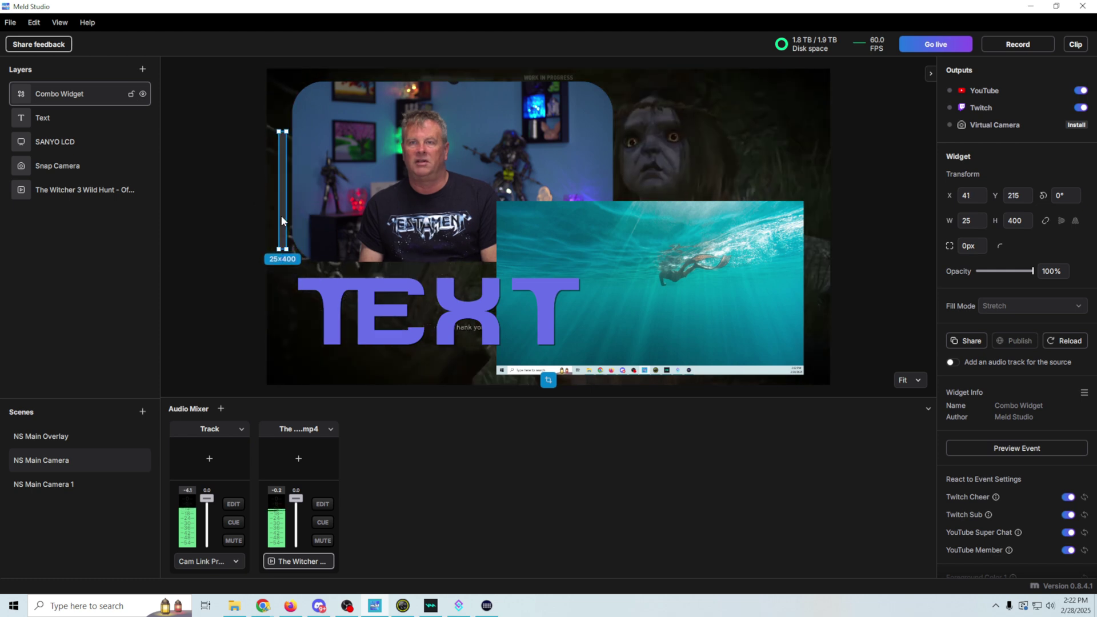
- Preview the Combo Widget's event twice and review its event reaction and colour settings
click(1008, 449)
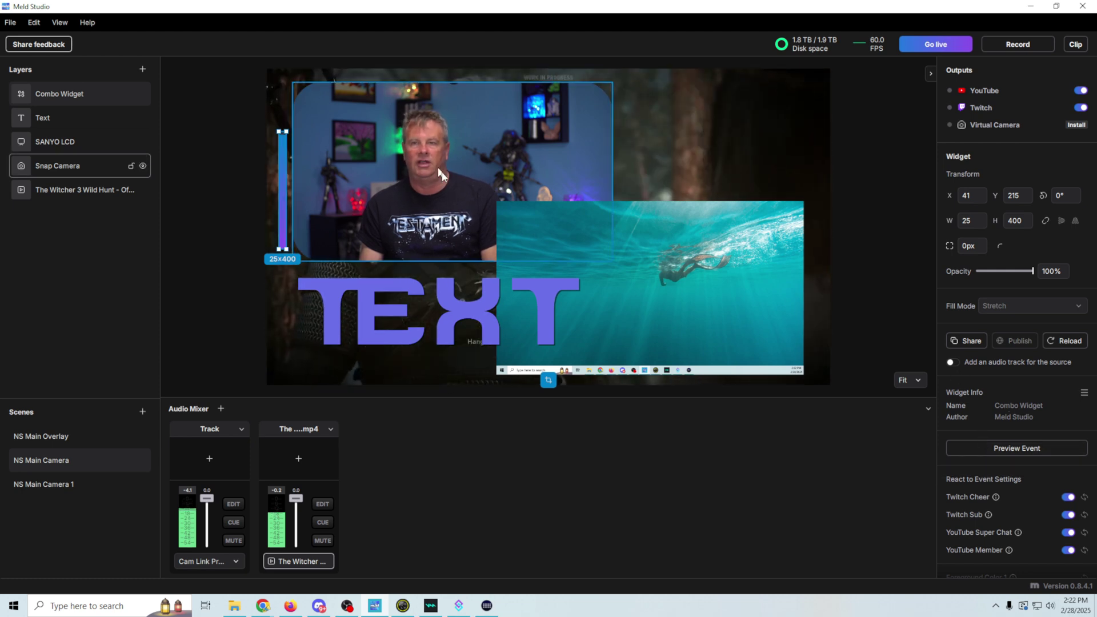
click(1005, 446)
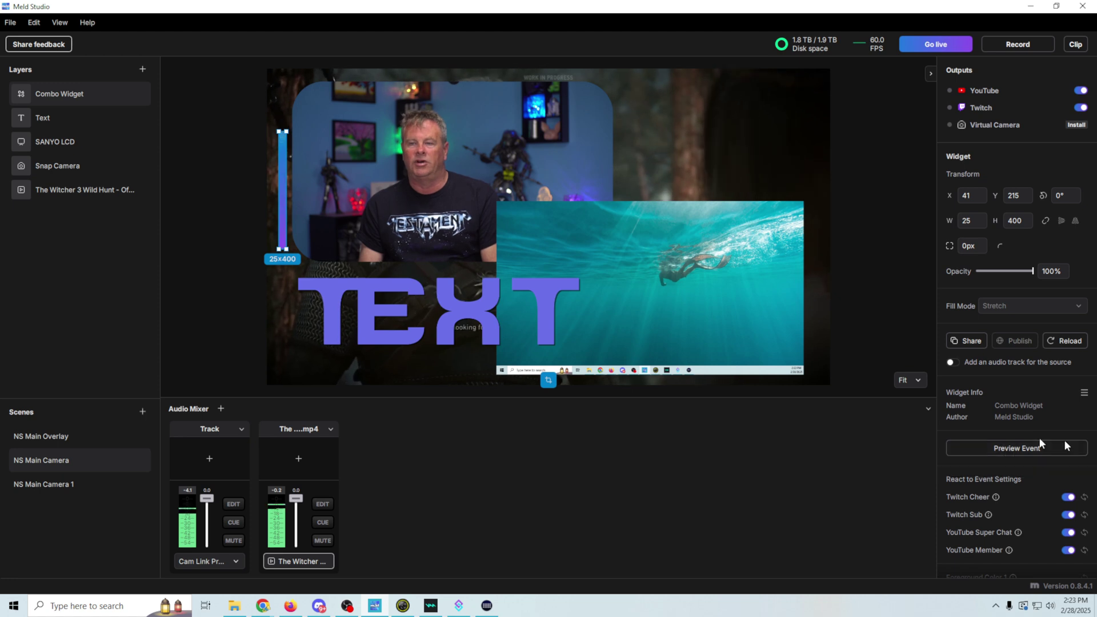
scroll(997, 506, down, 2)
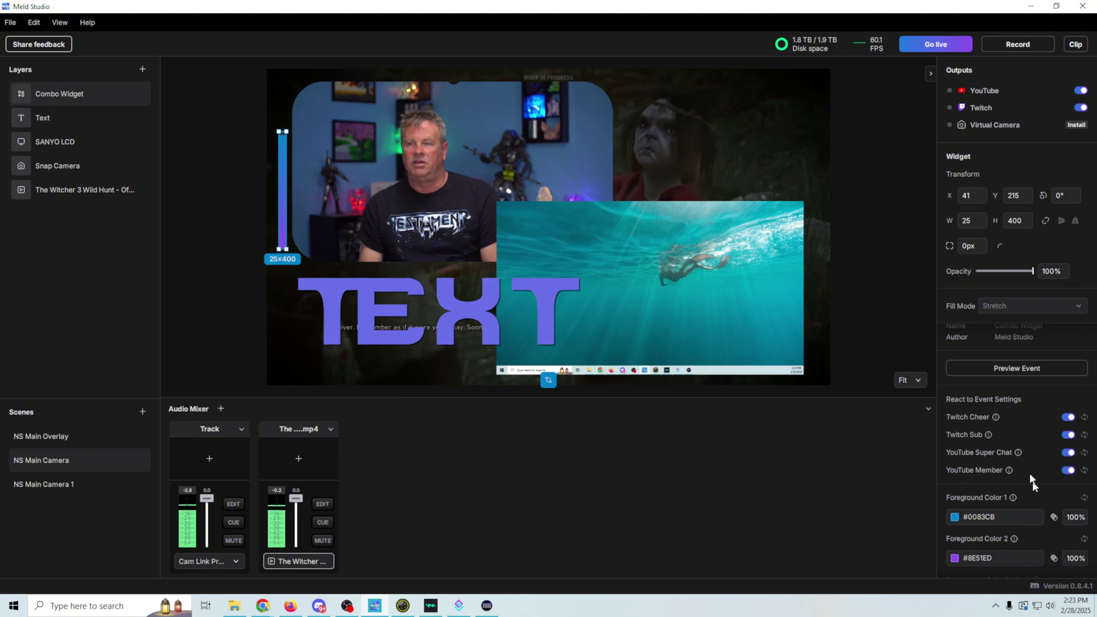
scroll(1020, 400, down, 2)
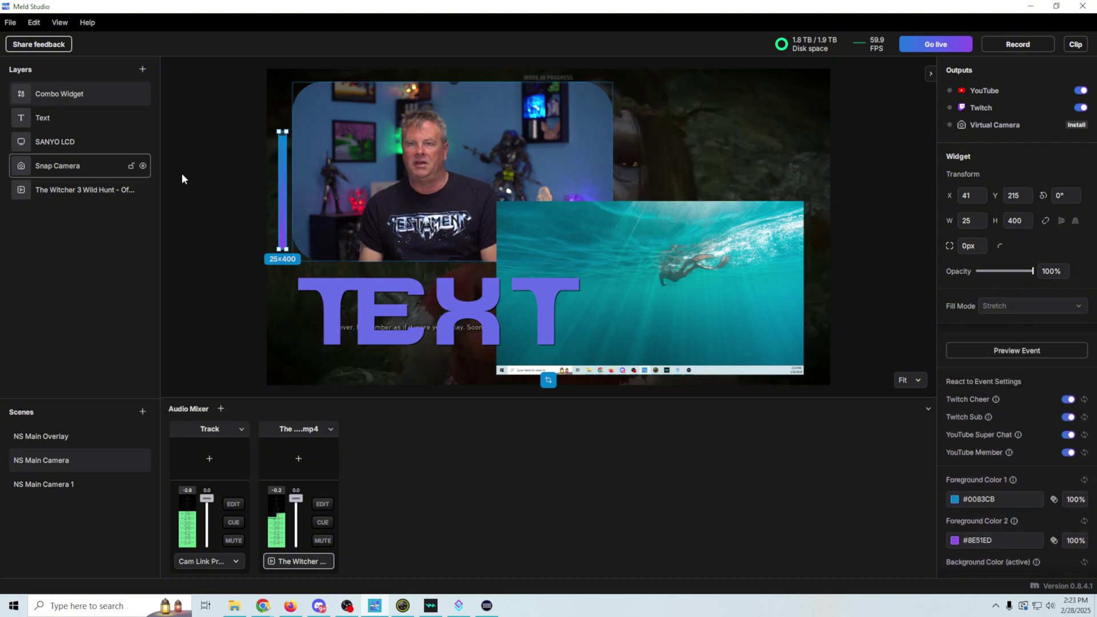
- Add a Spotlight widget layer and place it above the display capture at about X 1347, Y 65
click(143, 68)
mouse_move(179, 283)
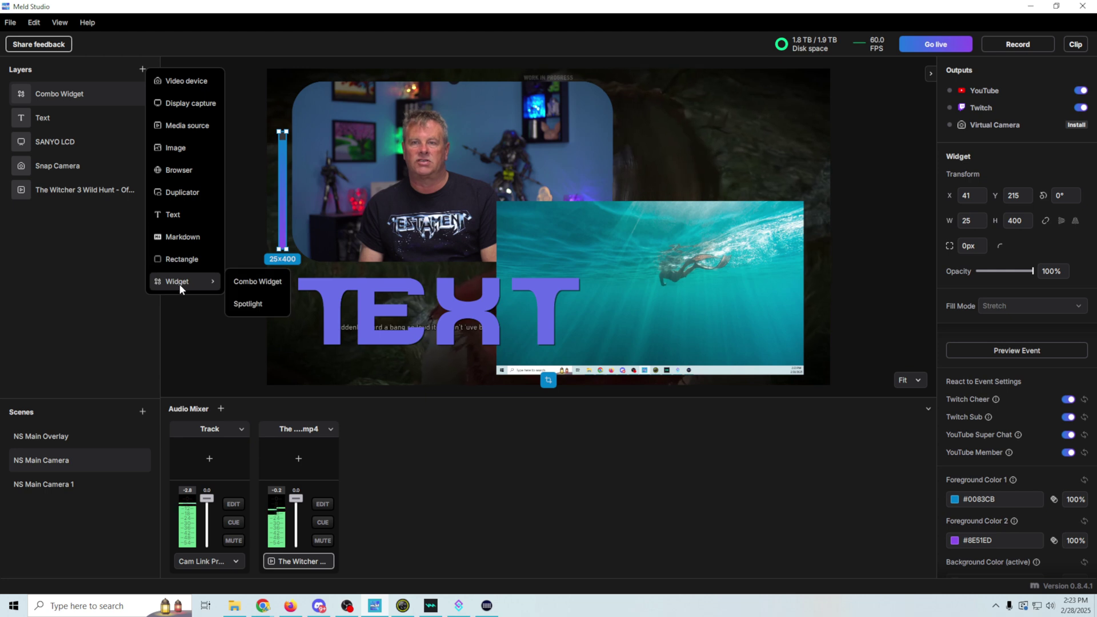
click(249, 304)
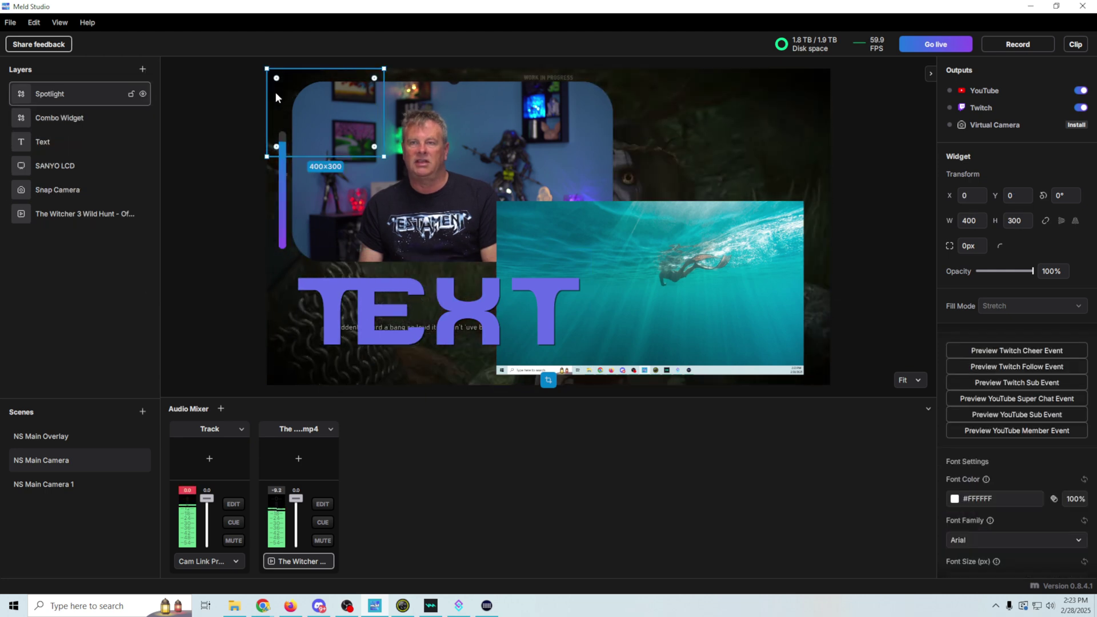
drag(276, 91, 672, 118)
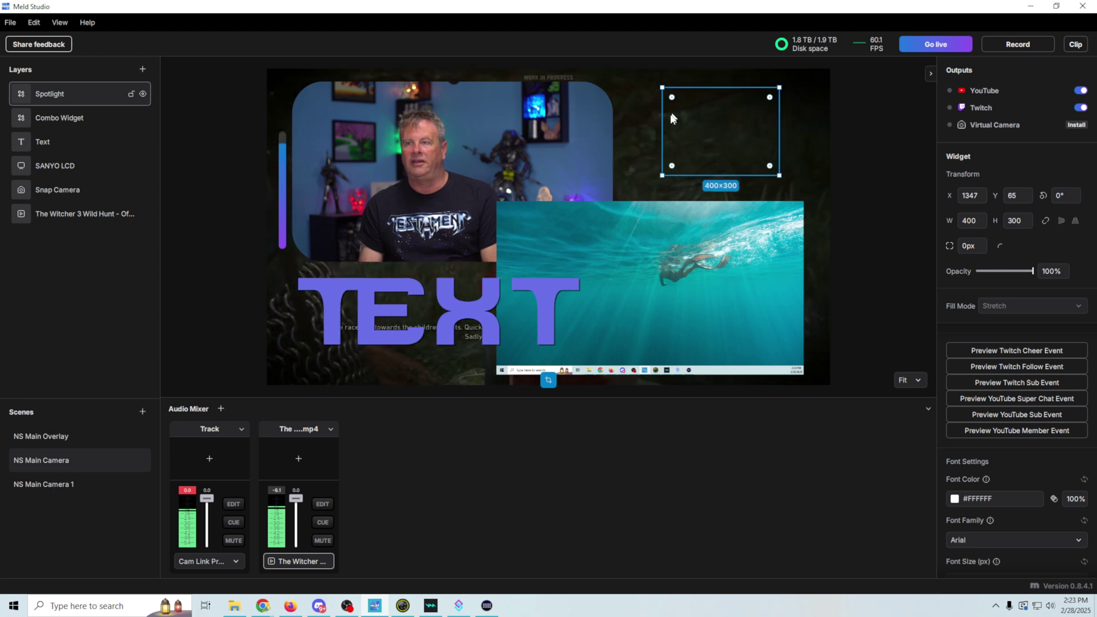
- Preview the Spotlight widget's YouTube Member, Twitch Follow and Twitch Sub events, and review its alignment, event and preset settings
click(965, 432)
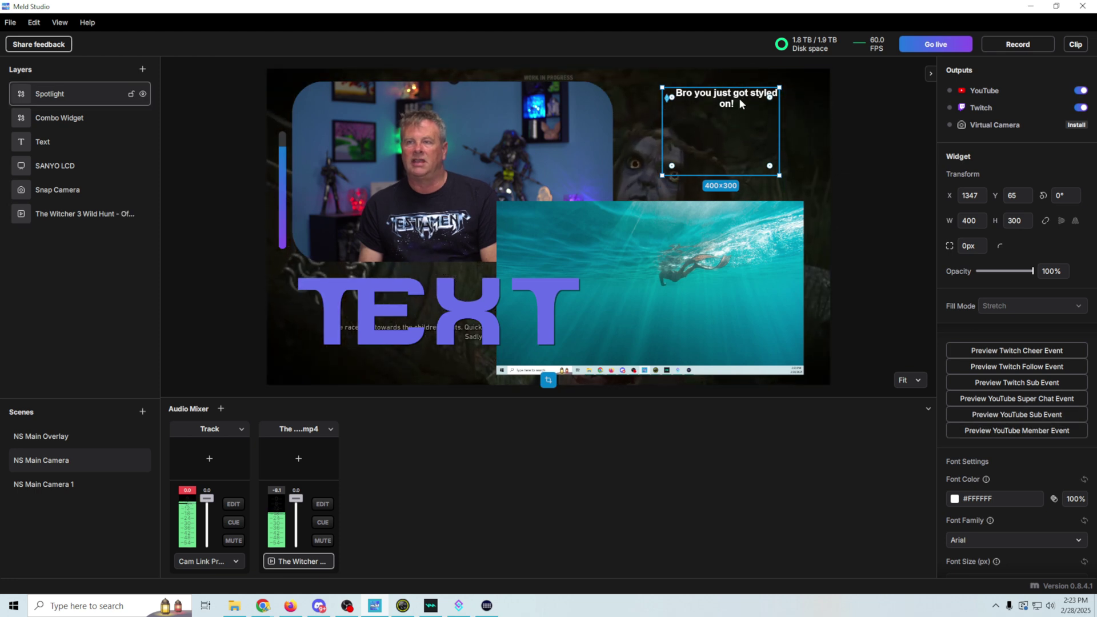
click(1030, 368)
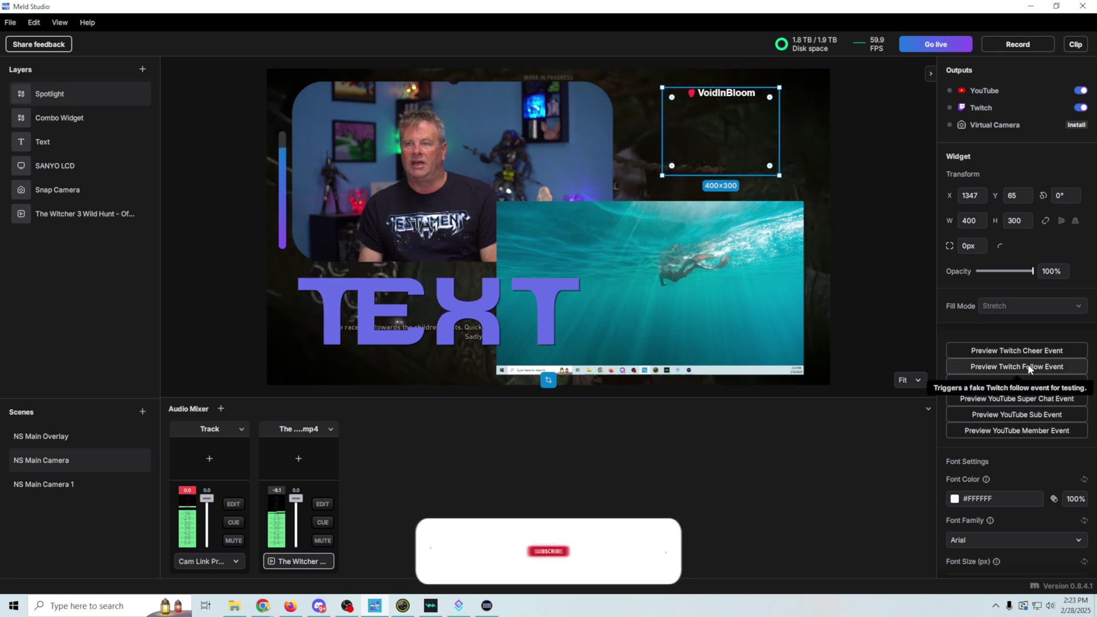
click(1027, 383)
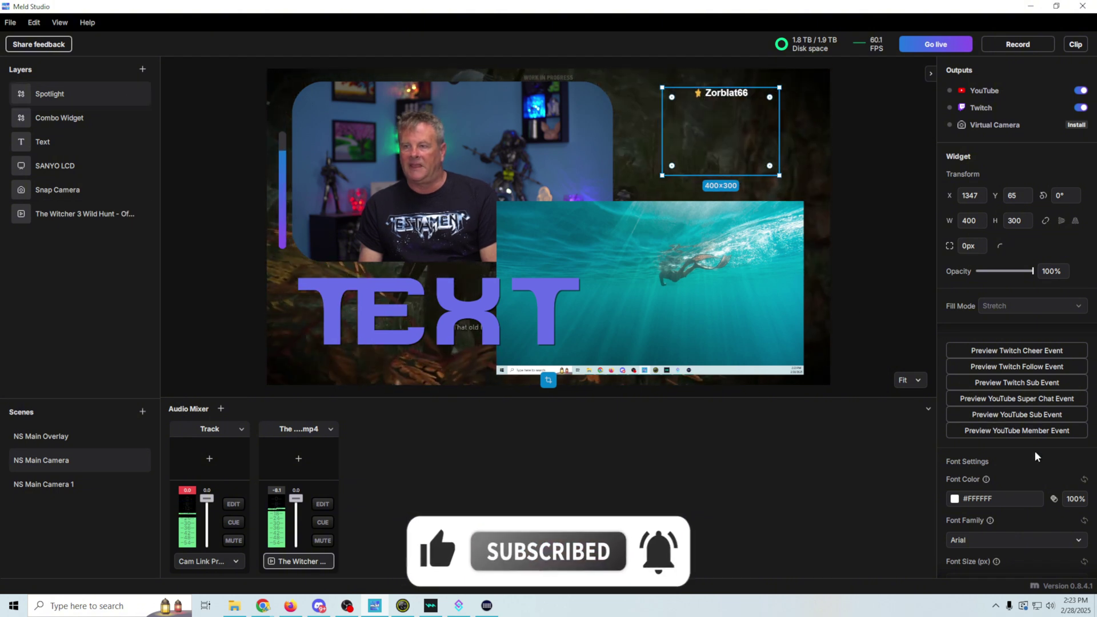
scroll(1034, 451, down, 5)
scroll(1035, 450, down, 3)
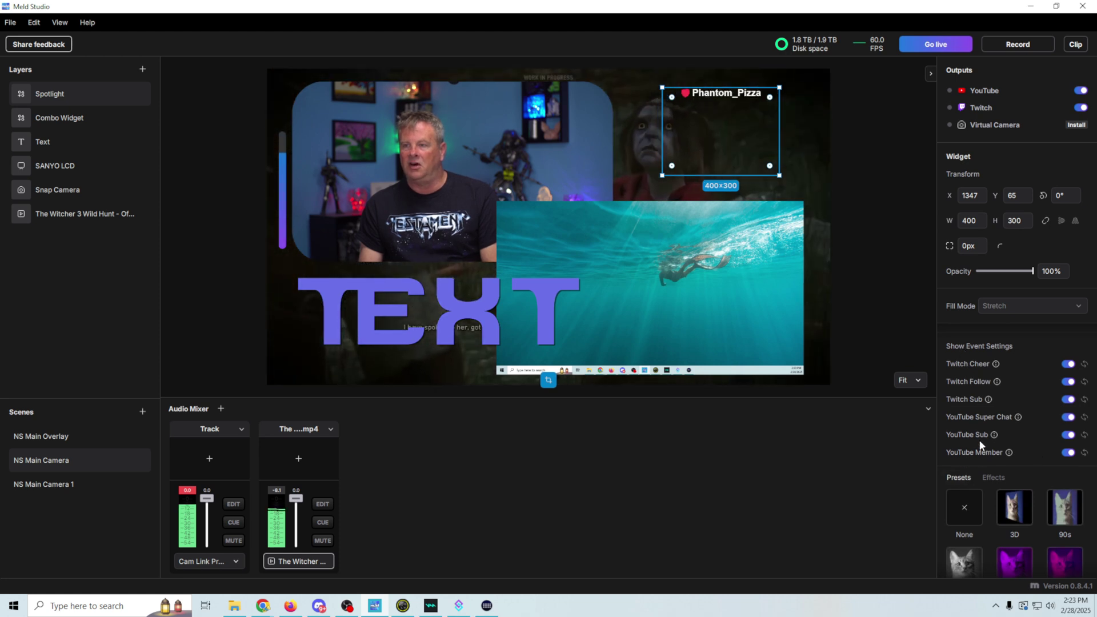
scroll(980, 440, down, 4)
scroll(986, 411, up, 4)
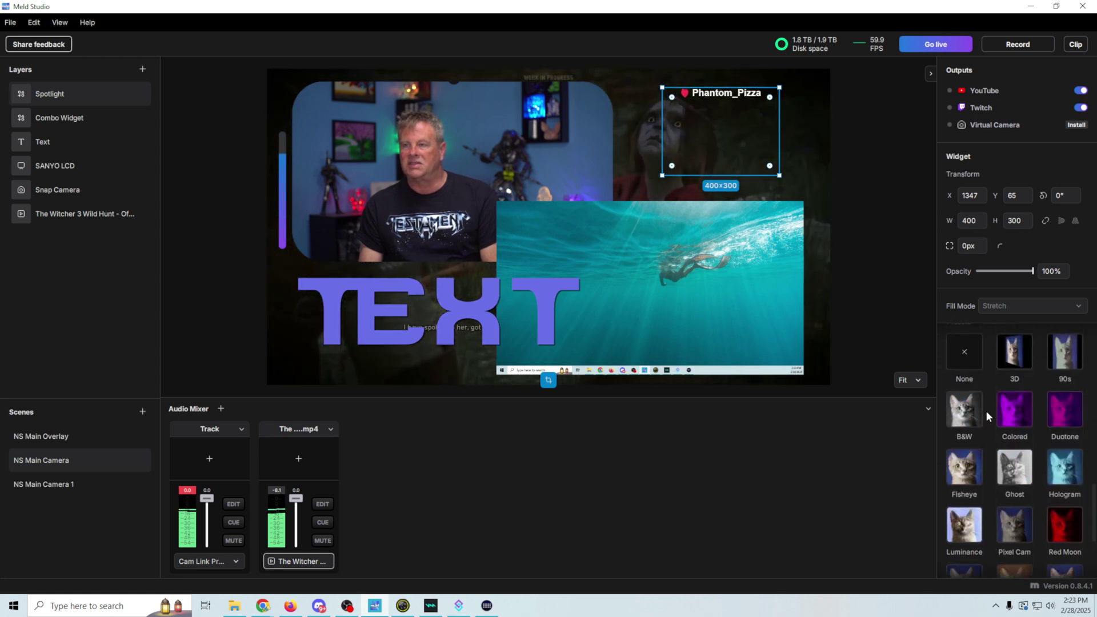
scroll(982, 444, up, 2)
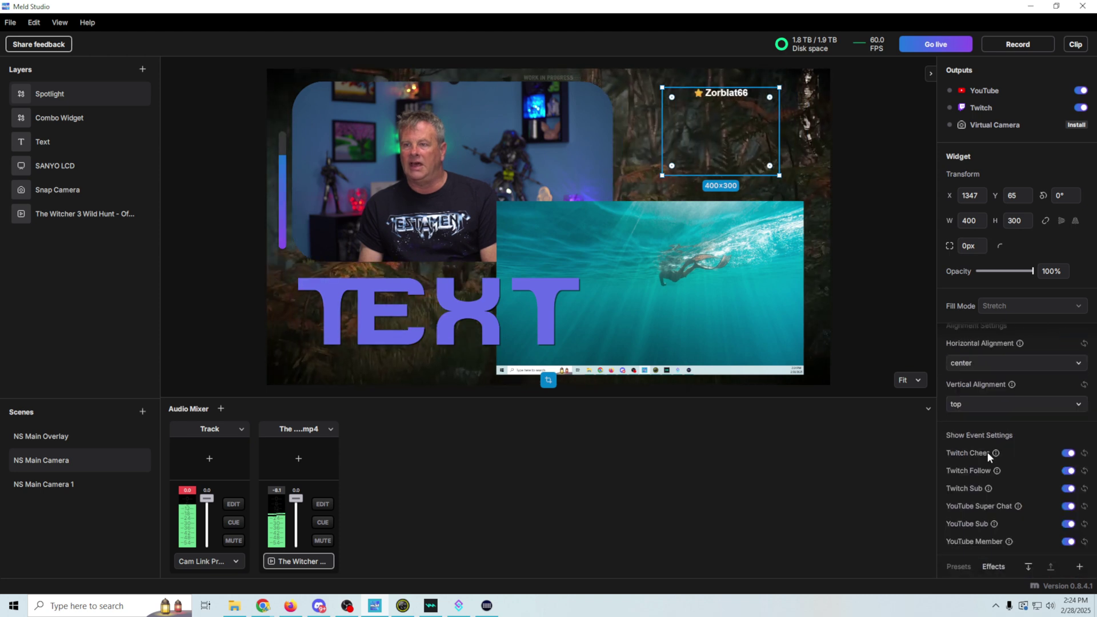
scroll(1006, 423, up, 4)
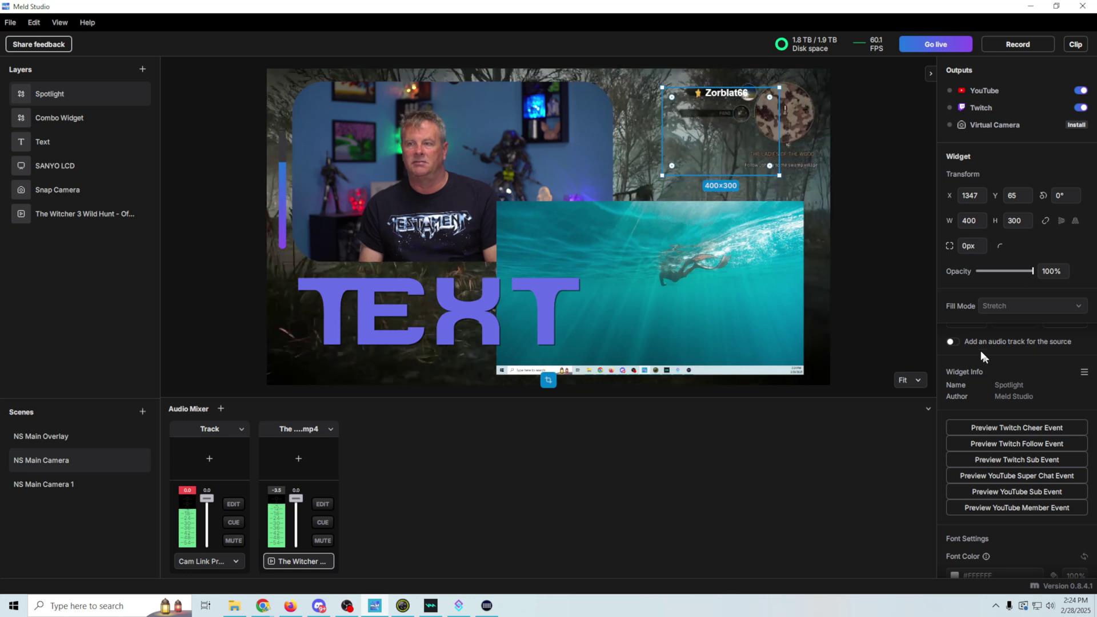
- Turn on the audio track for the Spotlight widget and turn it off again
click(952, 342)
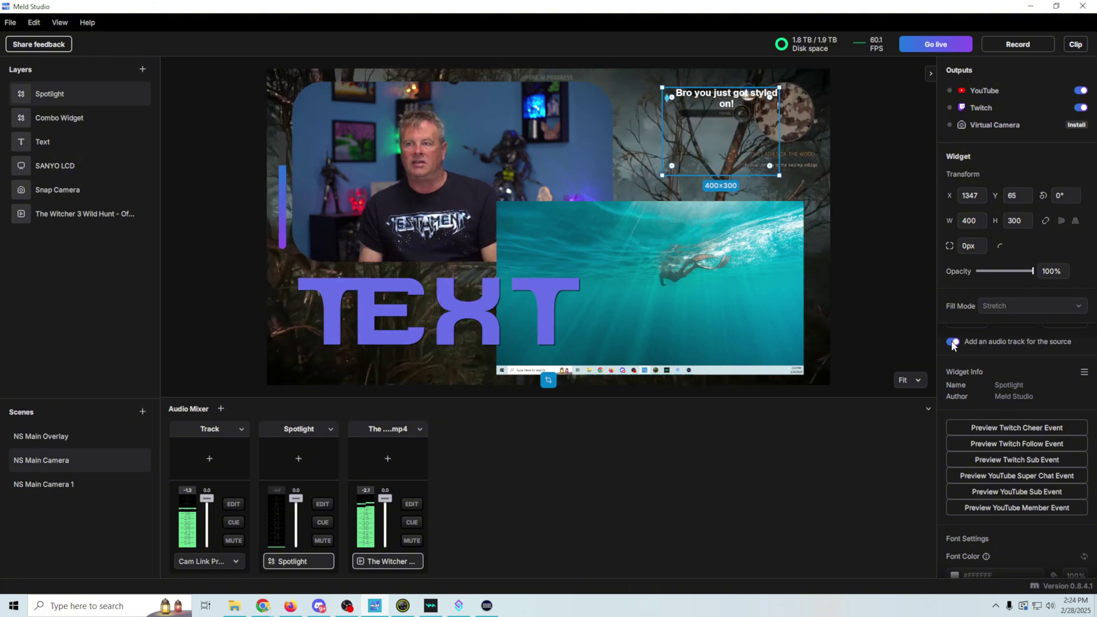
click(953, 343)
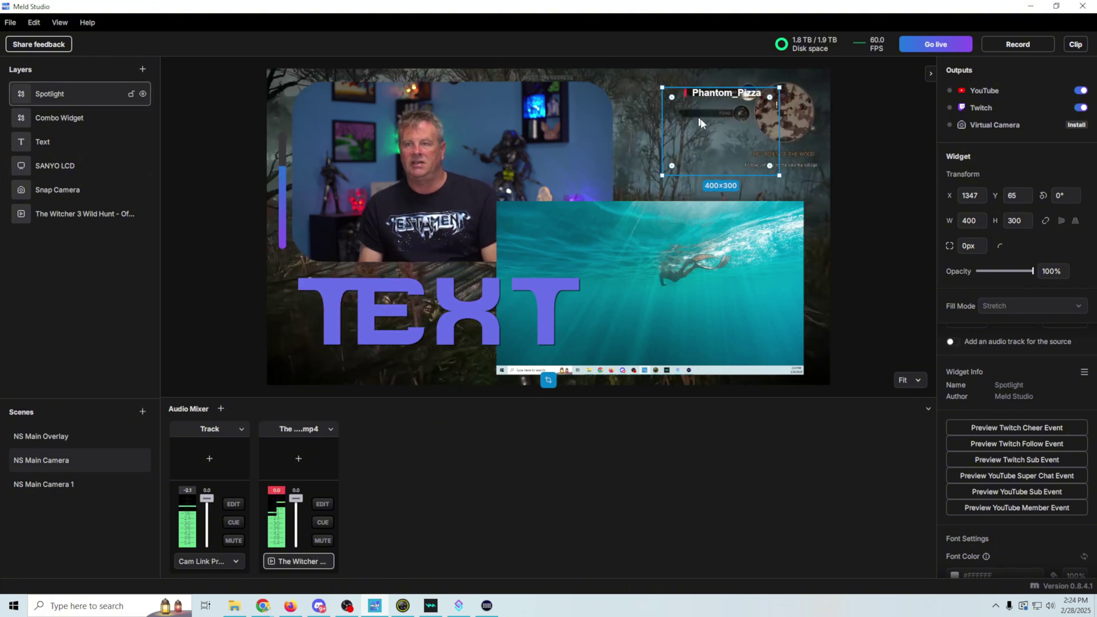
- Open the preferences, review the general stream, encoder and recording settings, and close them
click(795, 244)
click(11, 22)
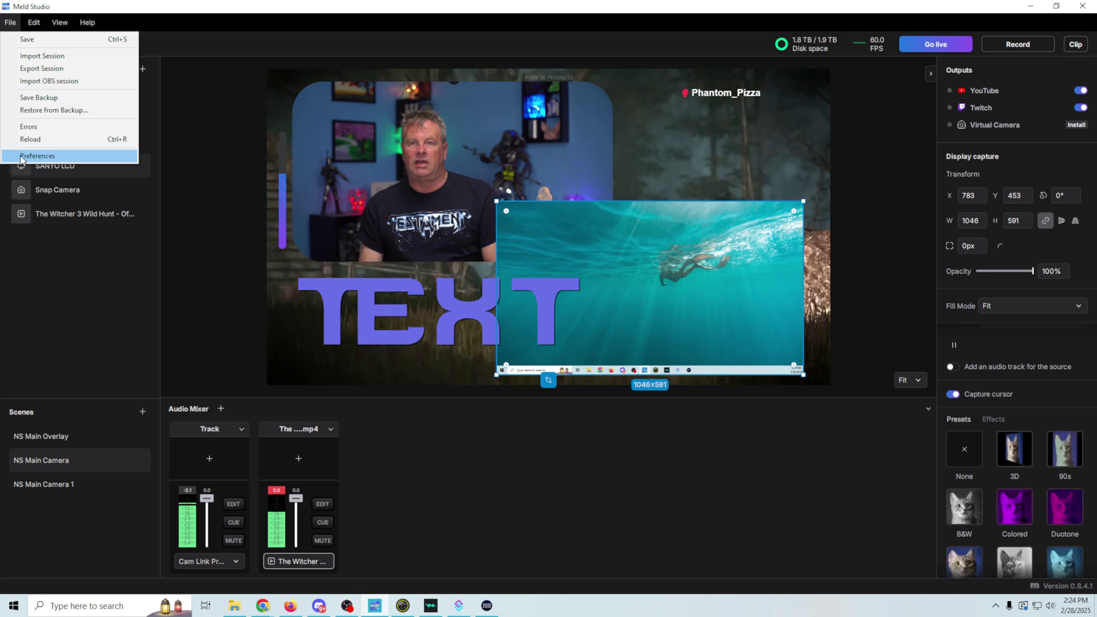
click(34, 155)
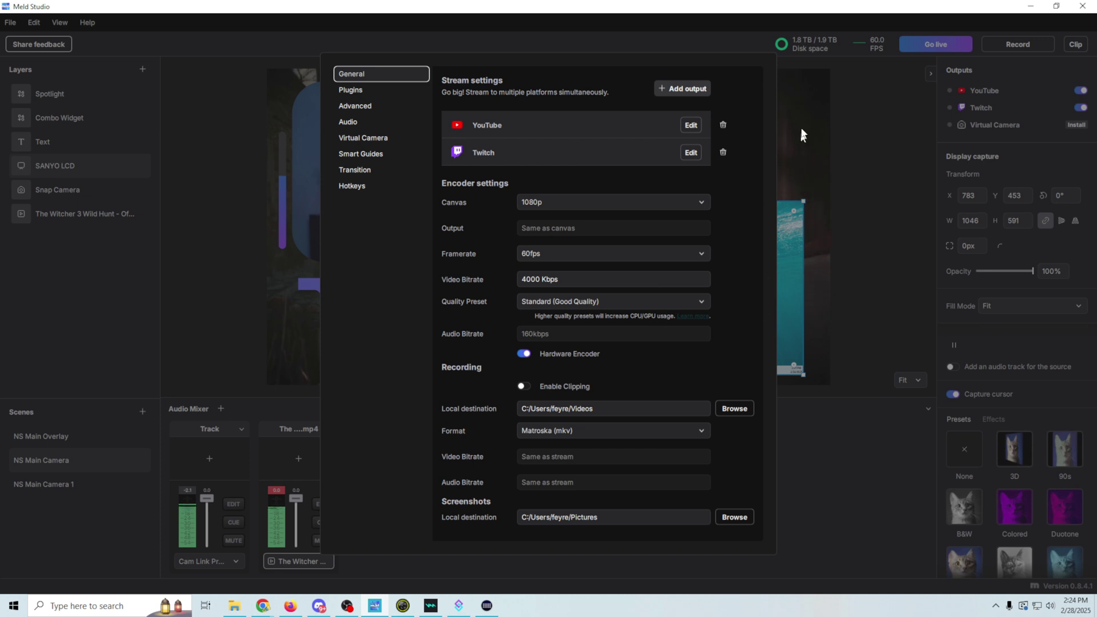
click(851, 160)
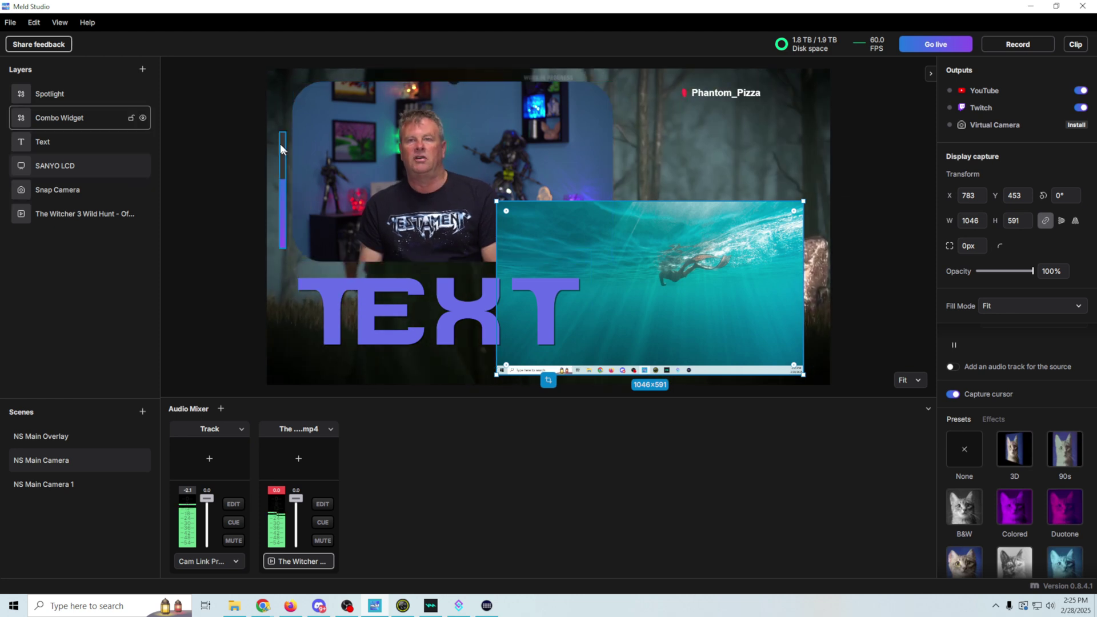
- Delete the Spotlight and Combo Widget layers from the NS Main Camera scene
right_click(63, 92)
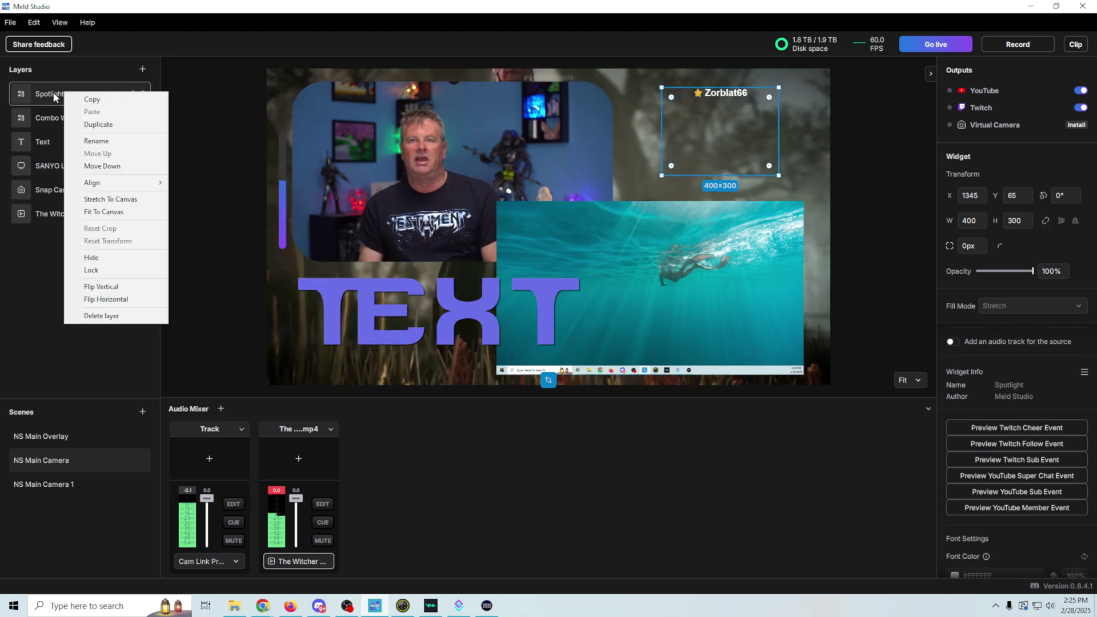
click(109, 316)
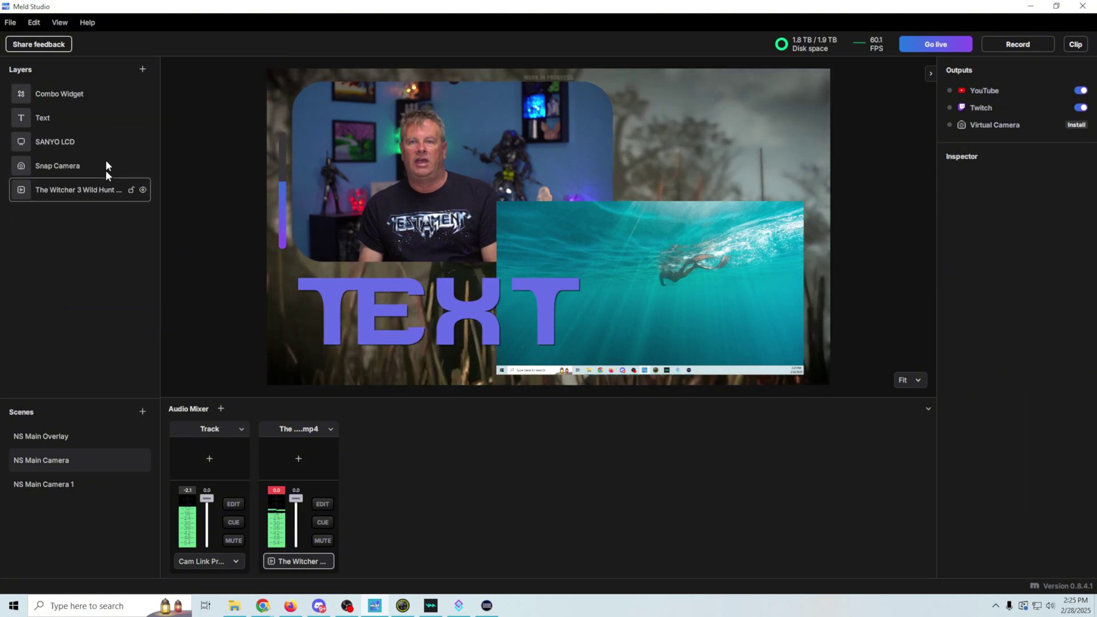
right_click(85, 95)
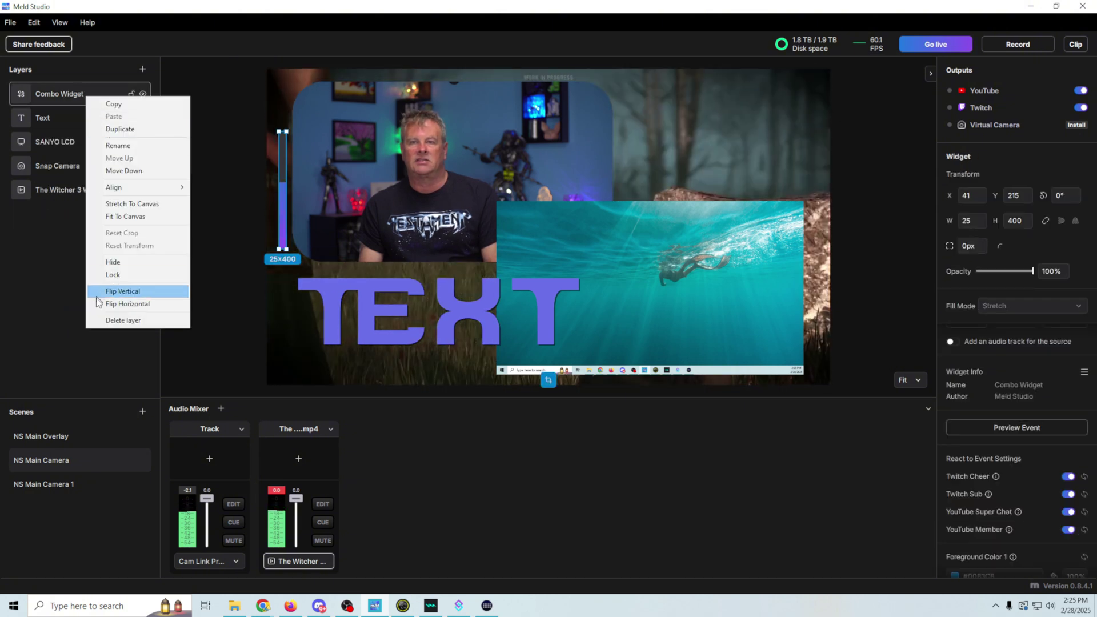
click(126, 320)
- Move the SANYO LCD display capture to about X 841, Y 447, and reorder its layer beneath Snap Camera
click(647, 249)
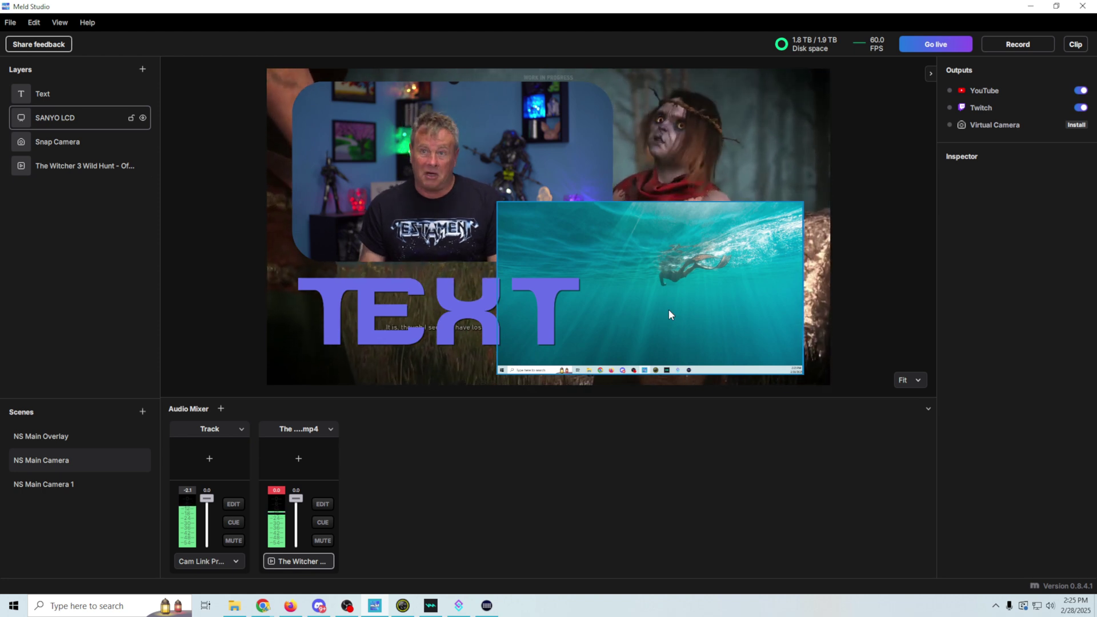
drag(679, 326, 696, 324)
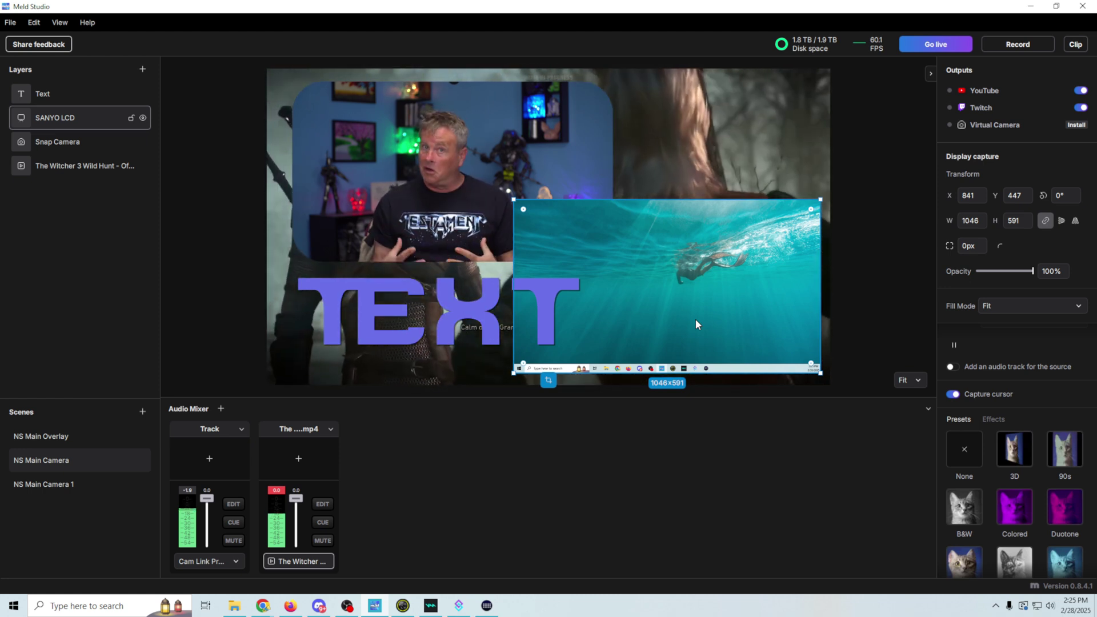
drag(80, 117, 80, 141)
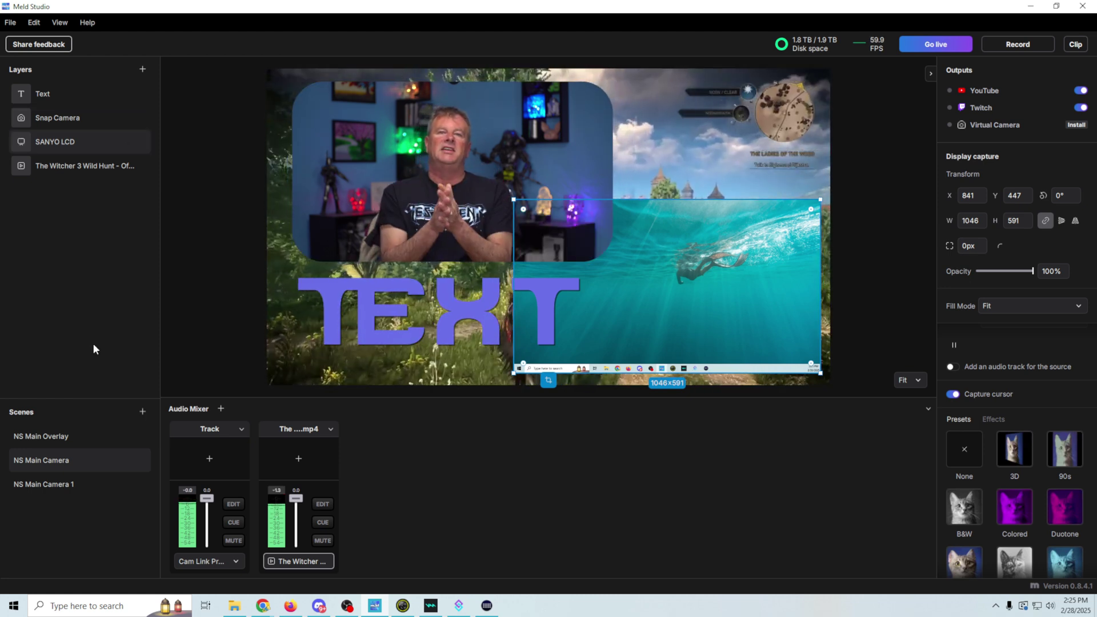